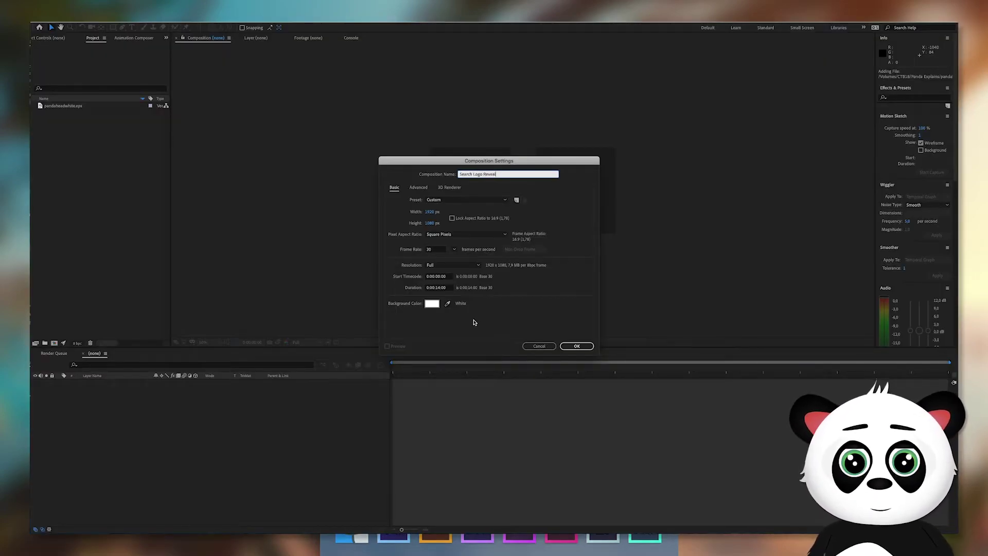
Step: Create the Search Logo Reveal composition and draw a white rectangle covering the whole canvas on a new shape layer
{"action": "left_click", "coordinate": [585, 346]}
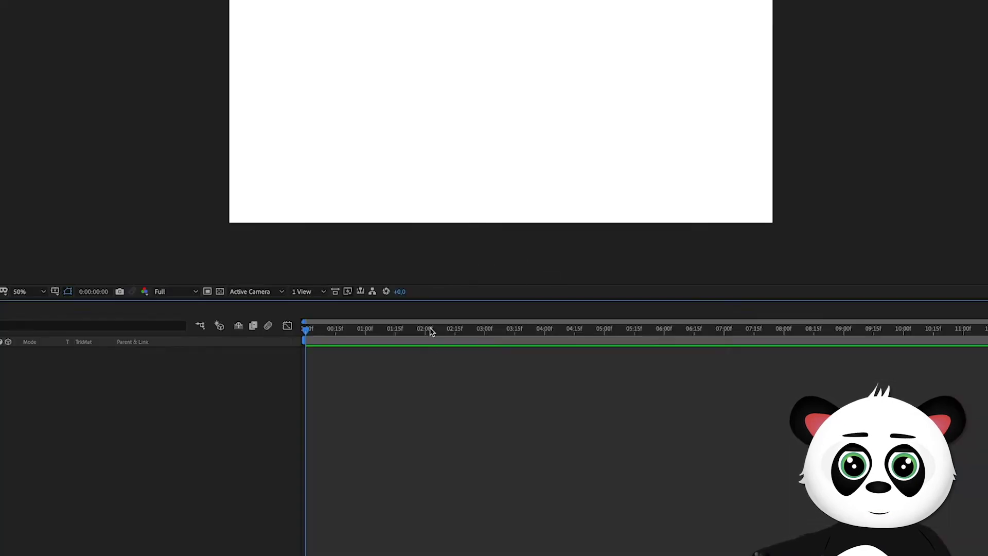
{"action": "right_click", "coordinate": [478, 397]}
{"action": "mouse_move", "coordinate": [503, 400]}
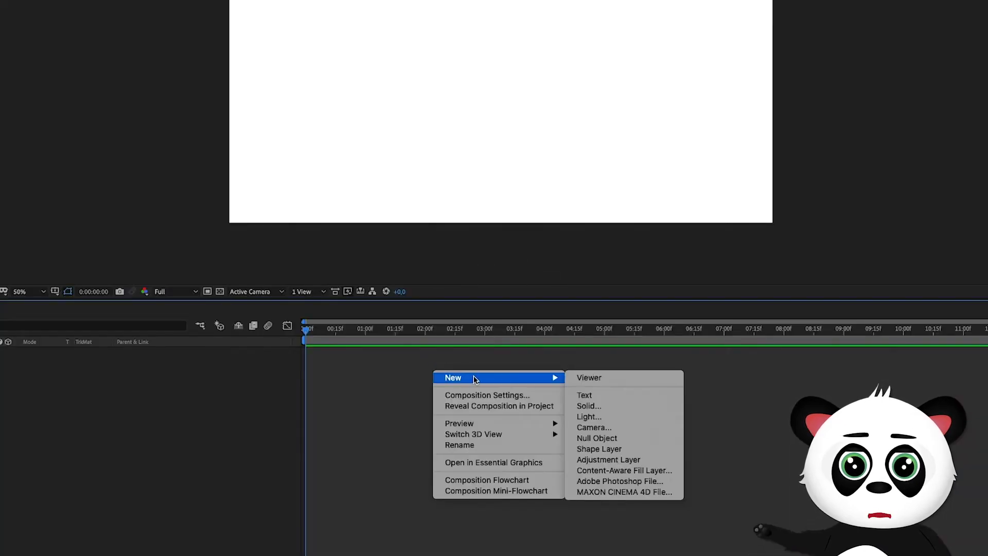
{"action": "left_click", "coordinate": [615, 447]}
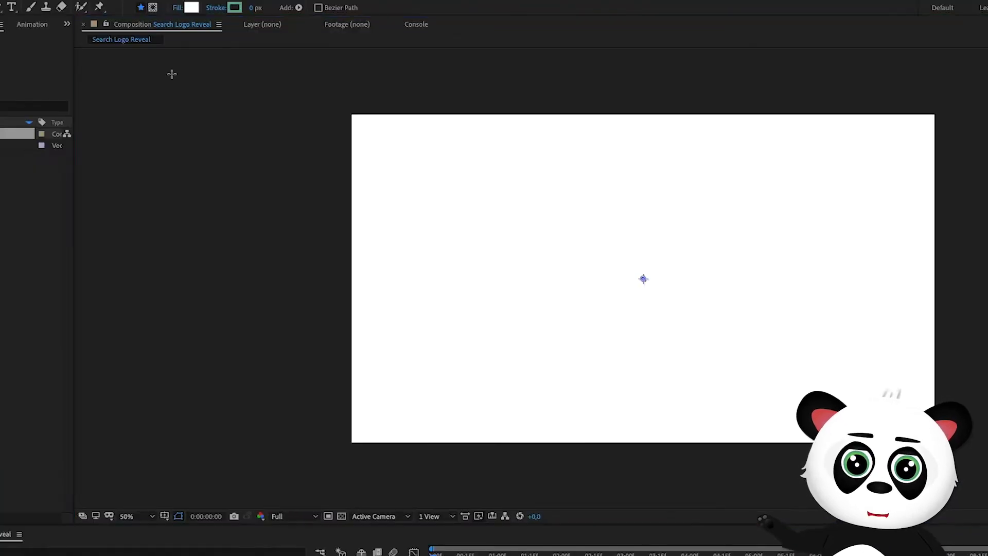
{"action": "left_click_drag", "start_coordinate": [348, 111], "coordinate": [943, 446]}
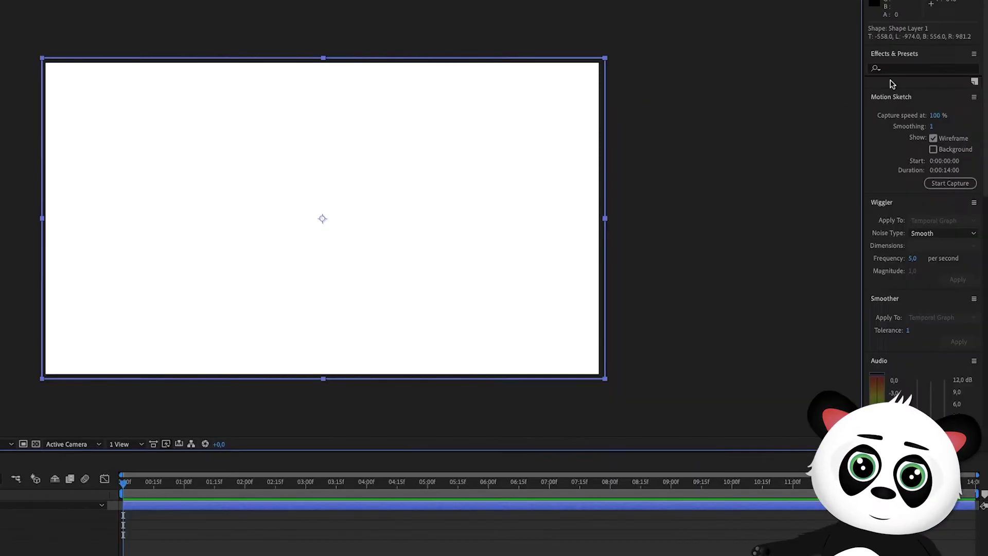
Step: Find the Gradient Ramp effect by searching for "ramp" and apply it to the full-canvas rectangle
{"action": "left_click", "coordinate": [892, 68]}
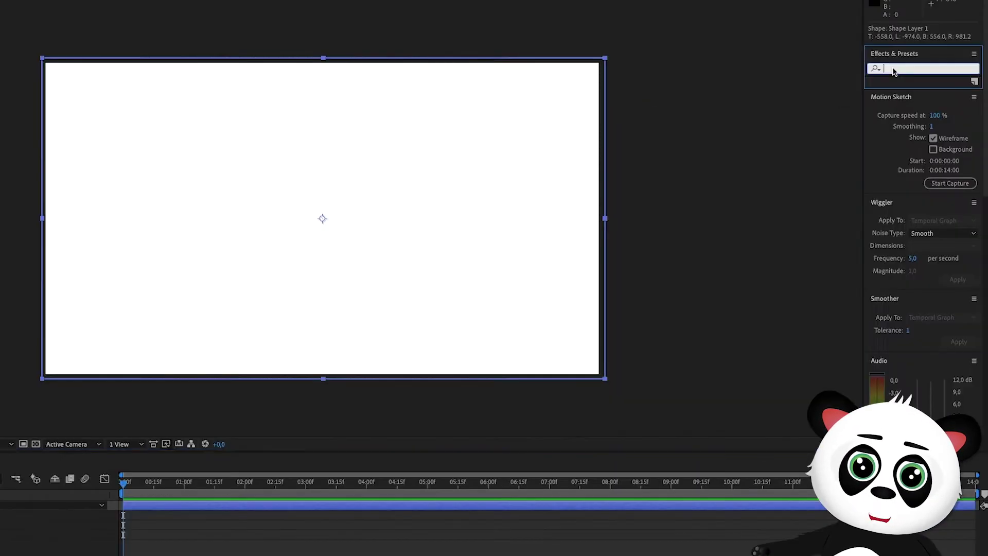
{"action": "type", "text": "ramp"}
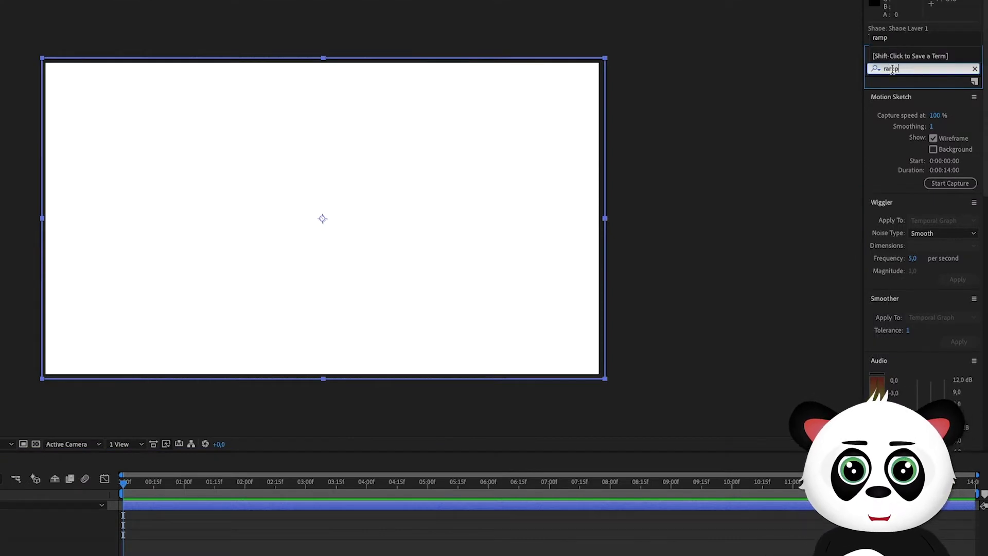
{"action": "left_click", "coordinate": [908, 92]}
{"action": "left_click_drag", "start_coordinate": [909, 92], "coordinate": [428, 147]}
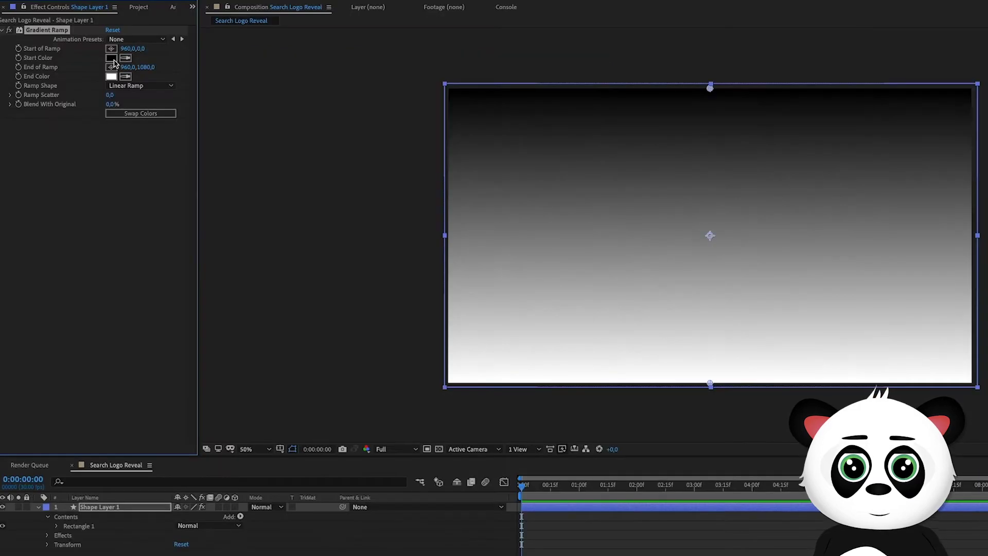
Step: Set the Gradient Ramp's start color to turquoise 70EAD3
{"action": "left_click", "coordinate": [113, 58]}
{"action": "left_click_drag", "start_coordinate": [379, 338], "coordinate": [368, 320]}
{"action": "left_click_drag", "start_coordinate": [302, 254], "coordinate": [290, 258]}
{"action": "left_click", "coordinate": [455, 249]}
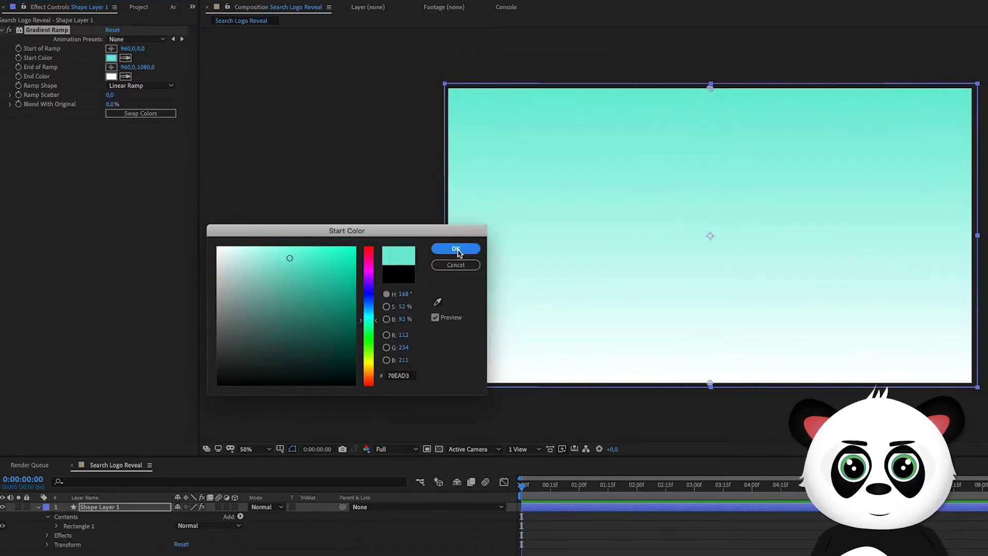
Step: Set the Gradient Ramp's end color to blue 2A9FC1
{"action": "left_click", "coordinate": [112, 76]}
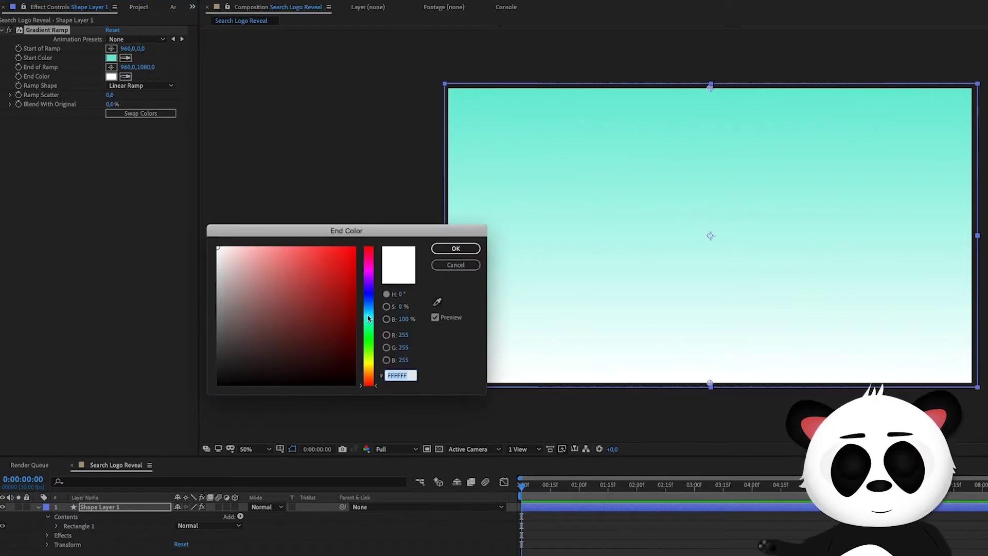
{"action": "left_click_drag", "start_coordinate": [367, 319], "coordinate": [368, 312]}
{"action": "left_click_drag", "start_coordinate": [333, 285], "coordinate": [325, 281]}
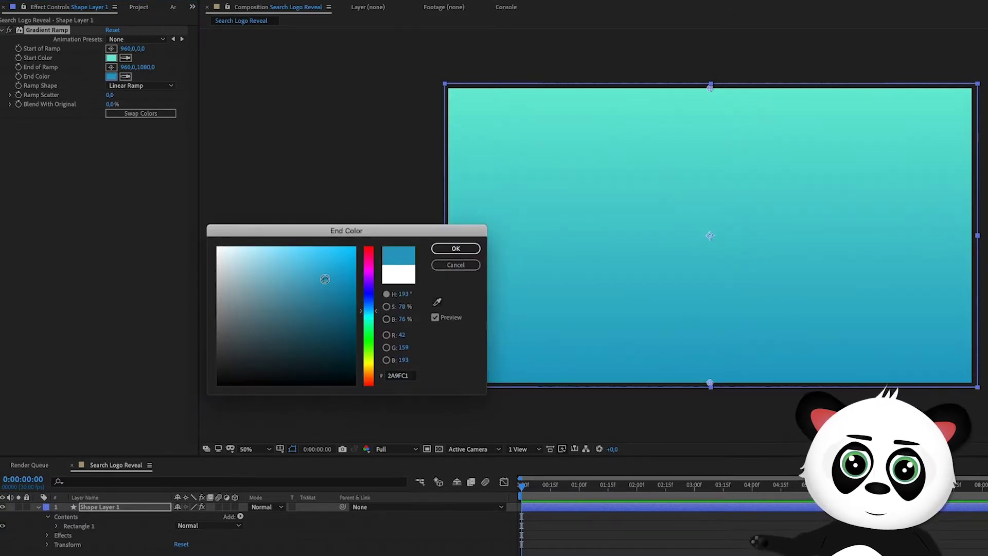
{"action": "left_click", "coordinate": [450, 251]}
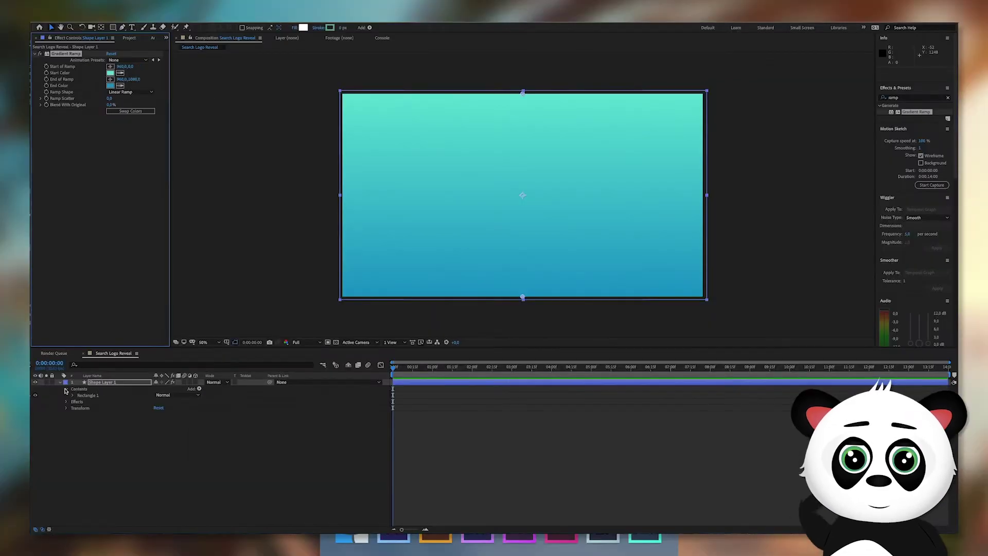
Step: Rename the gradient shape layer to BG, collapse its properties and lock it
{"action": "left_click", "coordinate": [91, 507]}
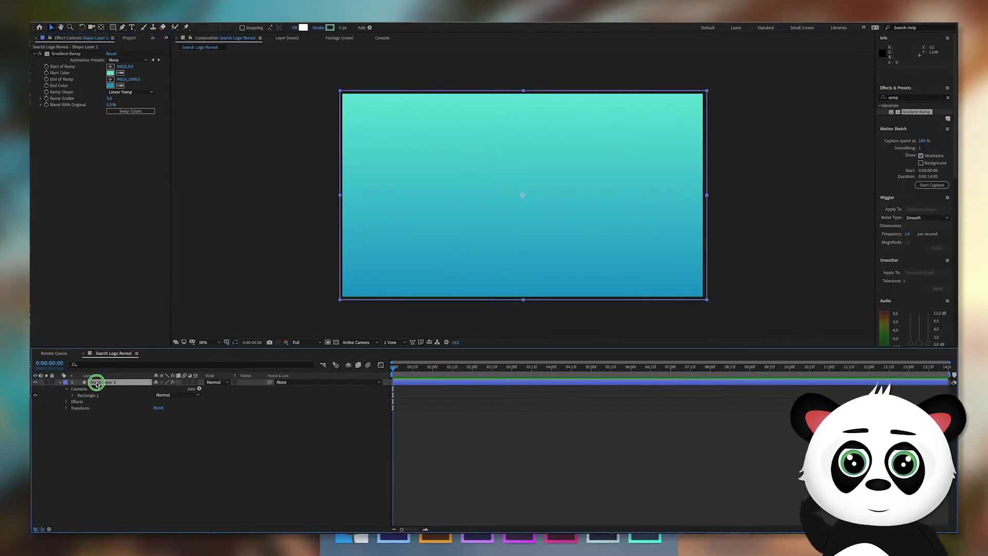
{"action": "right_click", "coordinate": [97, 383]}
{"action": "left_click", "coordinate": [135, 530]}
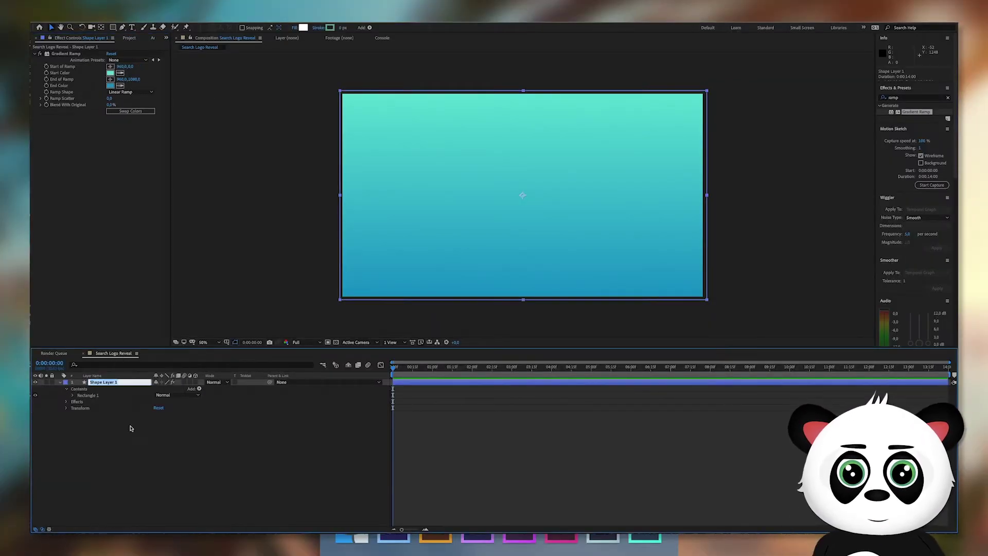
{"action": "type", "text": "BG"}
{"action": "key", "text": "Return"}
{"action": "left_click", "coordinate": [61, 382]}
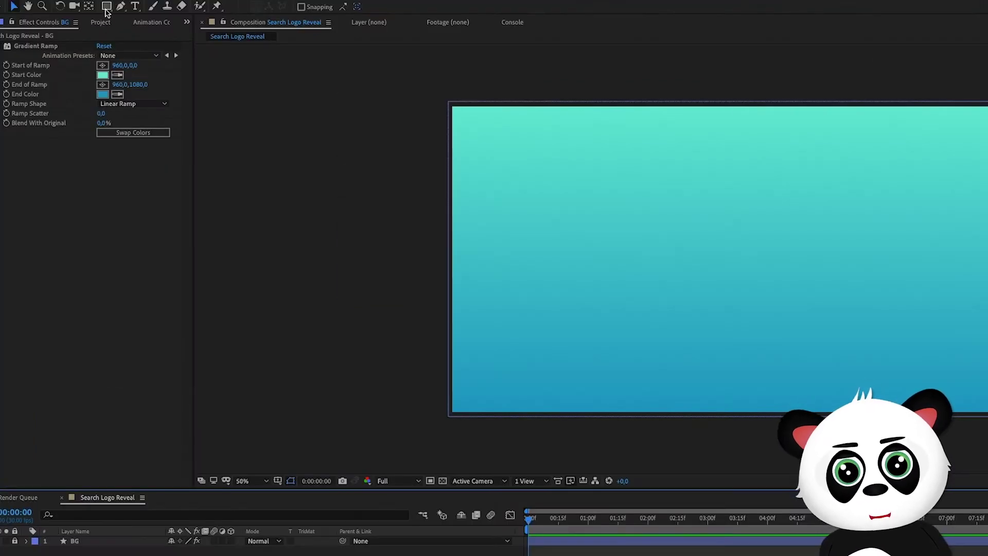
Step: Draw a white rounded rectangle about 686 by 162 px near the canvas centre on a new shape layer
{"action": "left_click_drag", "start_coordinate": [106, 10], "coordinate": [135, 20]}
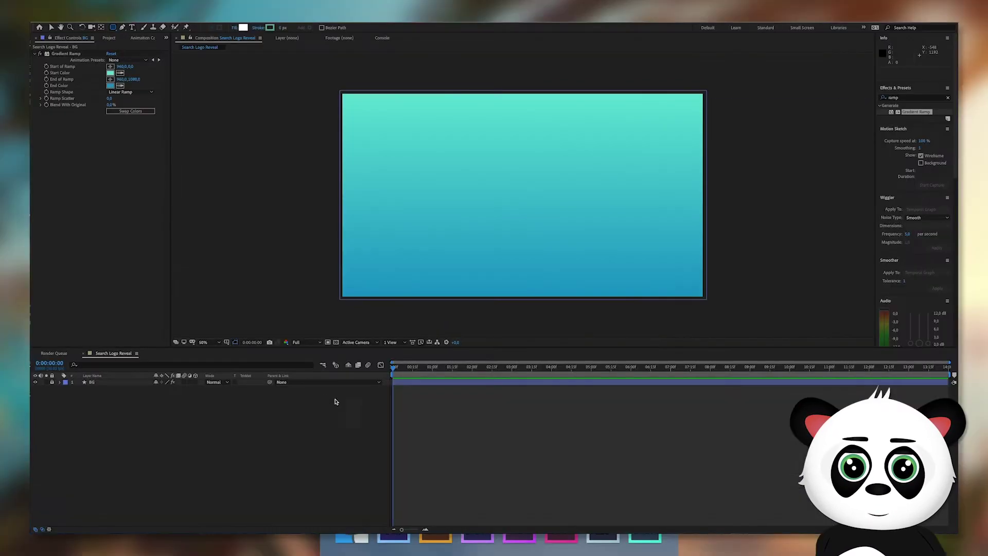
{"action": "right_click", "coordinate": [338, 402]}
{"action": "mouse_move", "coordinate": [365, 406]}
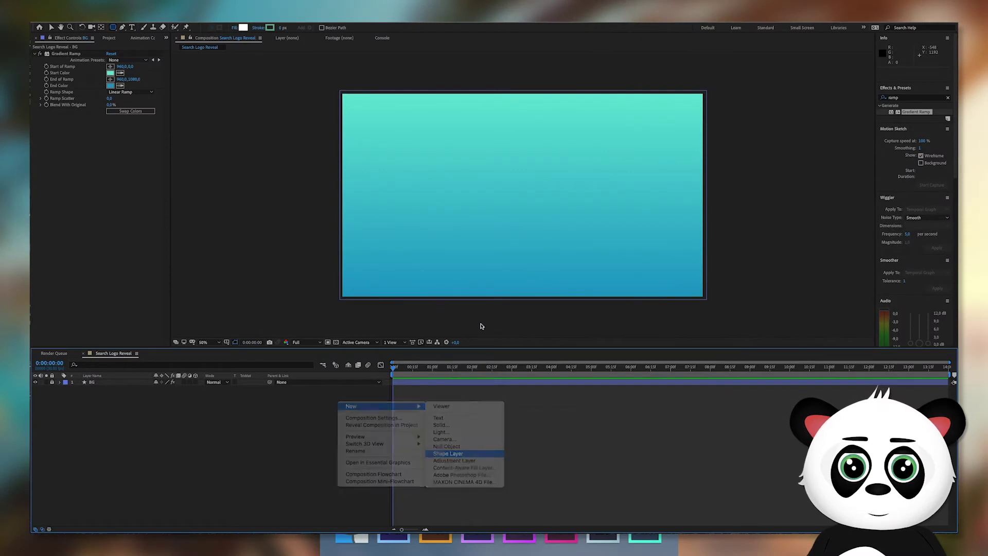
{"action": "left_click", "coordinate": [447, 454]}
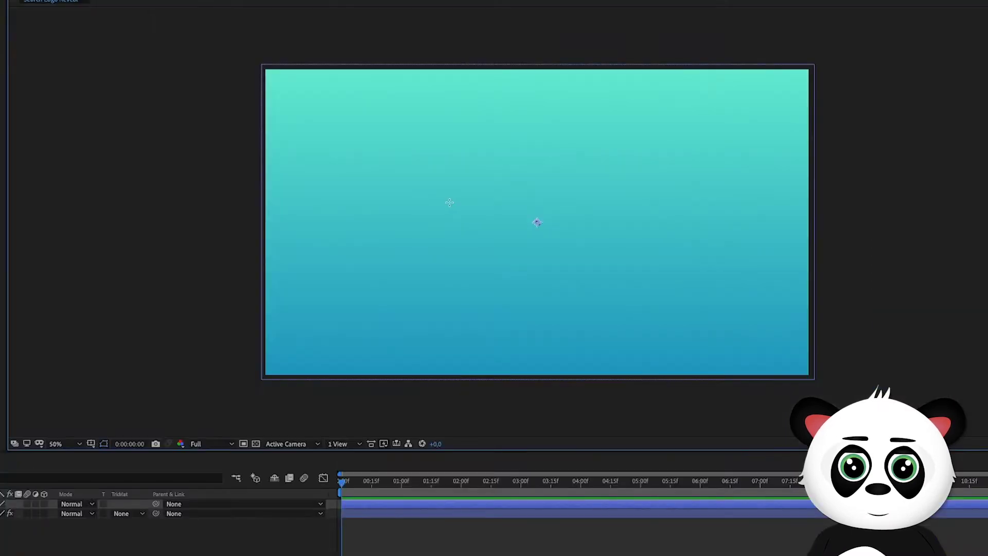
{"action": "left_click_drag", "start_coordinate": [463, 182], "coordinate": [583, 212]}
{"action": "left_click_drag", "start_coordinate": [629, 247], "coordinate": [641, 247]}
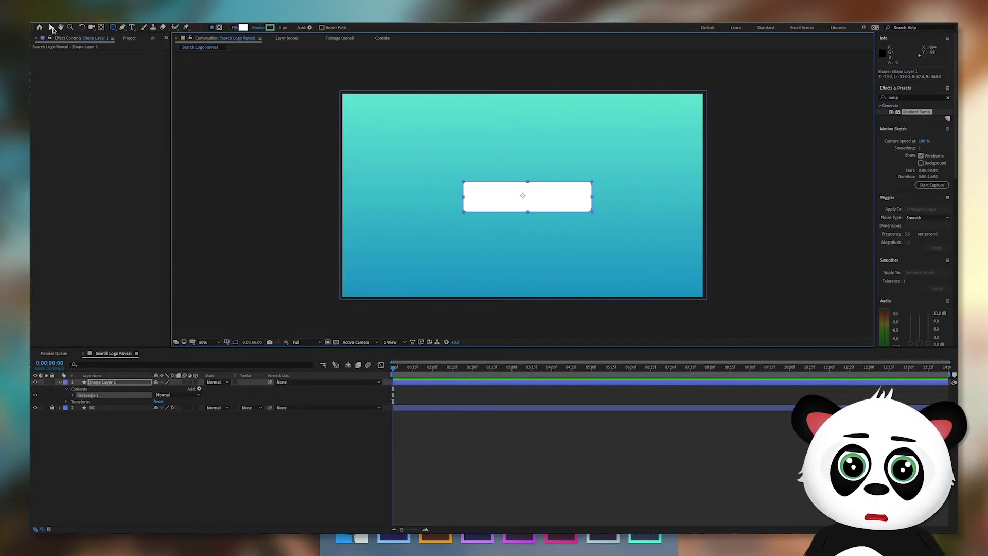
Step: Move the rounded rectangle to the middle of the canvas and adjust its anchor point to its centre
{"action": "left_click", "coordinate": [51, 30]}
{"action": "left_click_drag", "start_coordinate": [478, 186], "coordinate": [477, 188]}
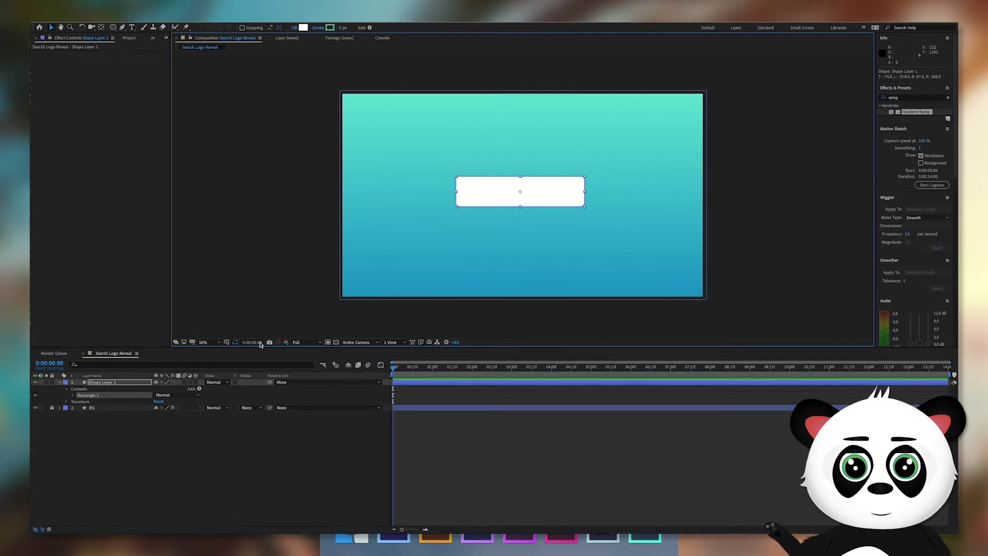
{"action": "left_click", "coordinate": [102, 28]}
{"action": "left_click_drag", "start_coordinate": [520, 194], "coordinate": [520, 192]}
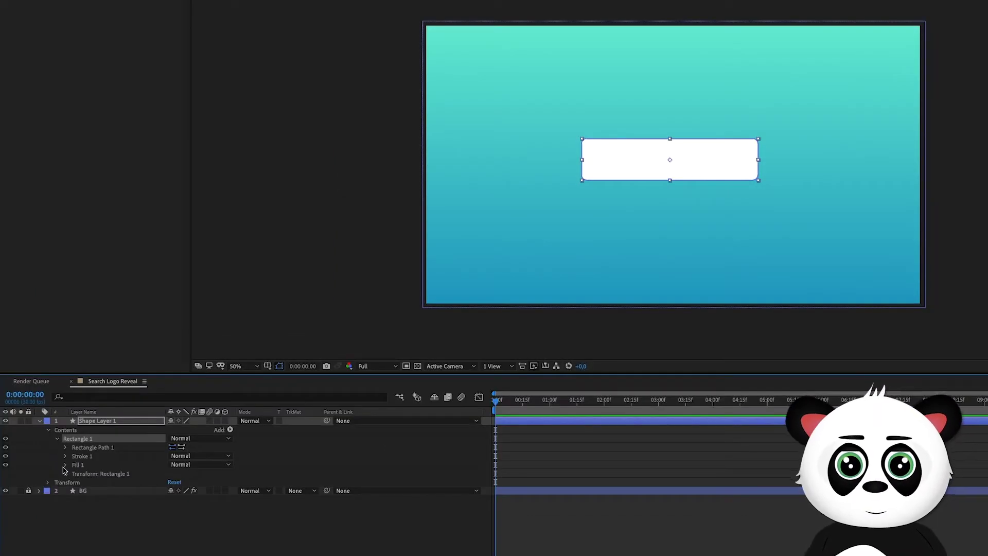
Step: Animate the rounded rectangle path's Size with keyframes at 0:00:00:17 and 0:00:01:18
{"action": "left_click", "coordinate": [65, 448]}
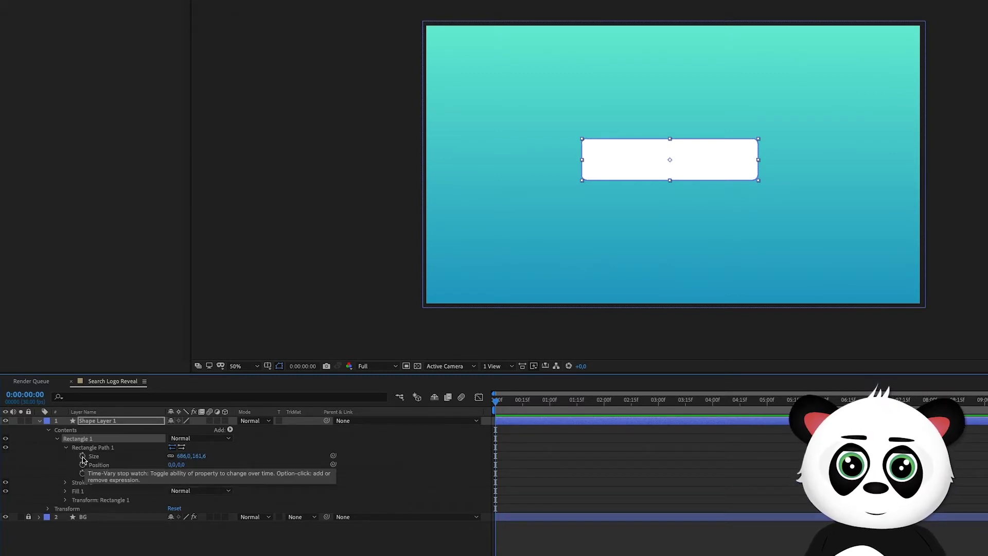
{"action": "left_click", "coordinate": [83, 457]}
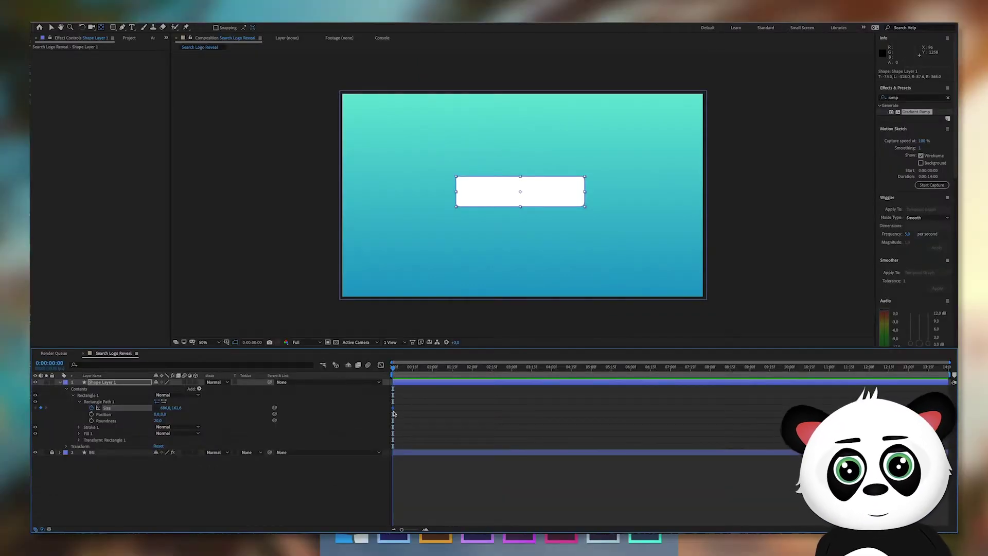
{"action": "left_click_drag", "start_coordinate": [393, 410], "coordinate": [461, 408]}
{"action": "left_click_drag", "start_coordinate": [405, 530], "coordinate": [414, 529]}
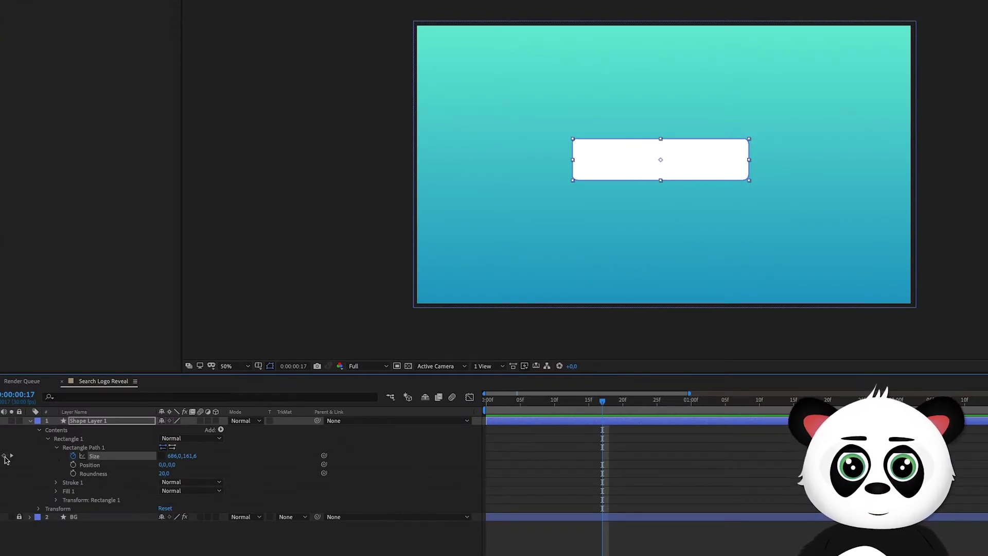
Step: Start keyframing the path's Roundness at 0:00:00:17 and set it to 40 at 0:00:01:18
{"action": "left_click", "coordinate": [73, 474]}
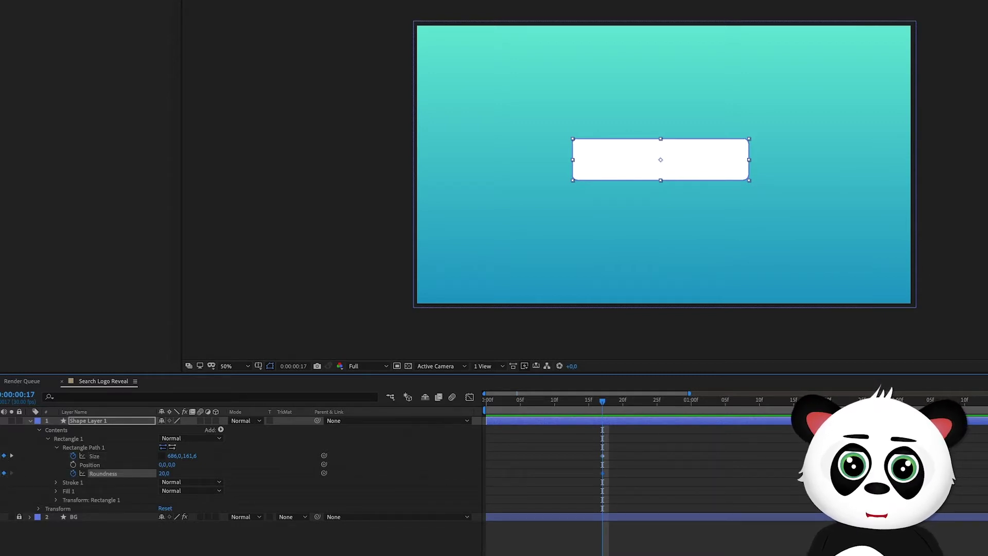
{"action": "key", "text": "k"}
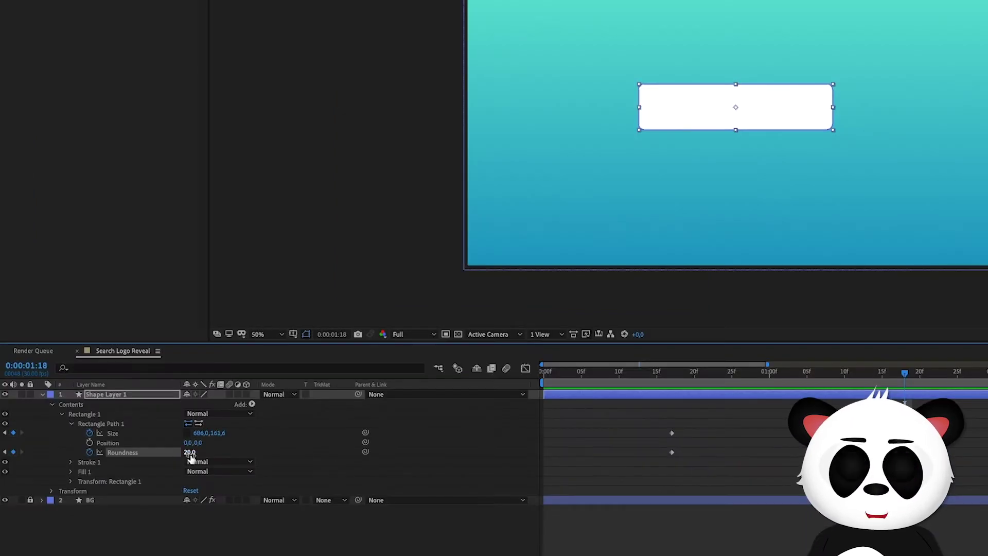
{"action": "left_click", "coordinate": [190, 452]}
{"action": "type", "text": "40"}
{"action": "key", "text": "Return"}
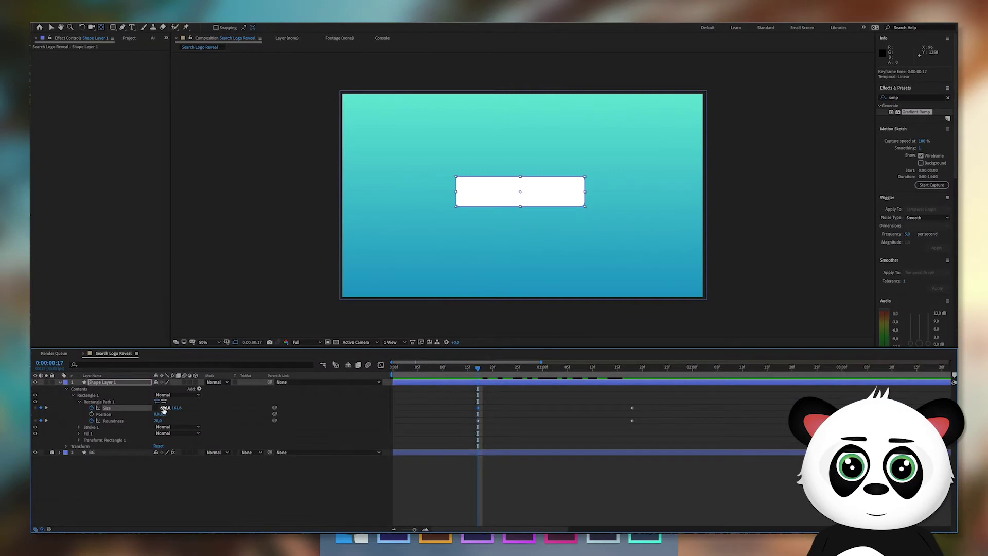
Step: At the 0:00:00:17 keyframes, shrink the path's width to 175 and set Roundness to 90 to form a circle
{"action": "left_click_drag", "start_coordinate": [163, 410], "coordinate": [54, 416]}
{"action": "left_click_drag", "start_coordinate": [163, 410], "coordinate": [186, 423]}
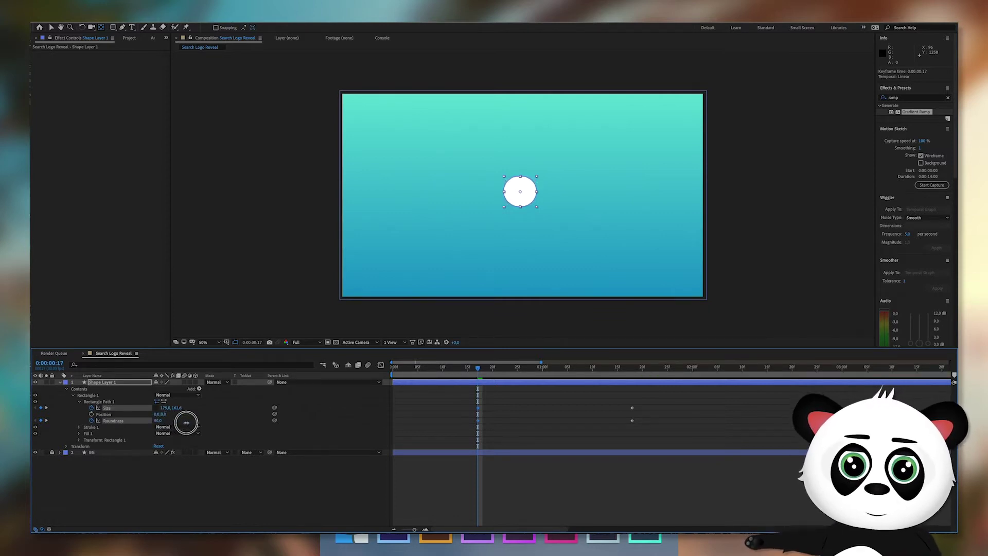
{"action": "left_click_drag", "start_coordinate": [449, 368], "coordinate": [478, 373]}
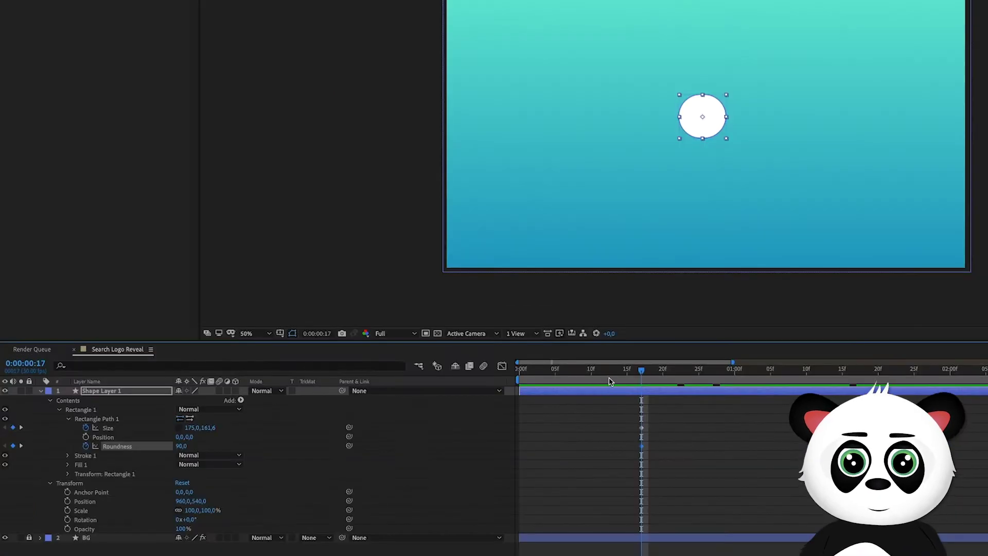
Step: Keyframe the shape layer's Scale at 100% at 0:00:00:13 and at 0% at the start of the composition
{"action": "left_click", "coordinate": [610, 381]}
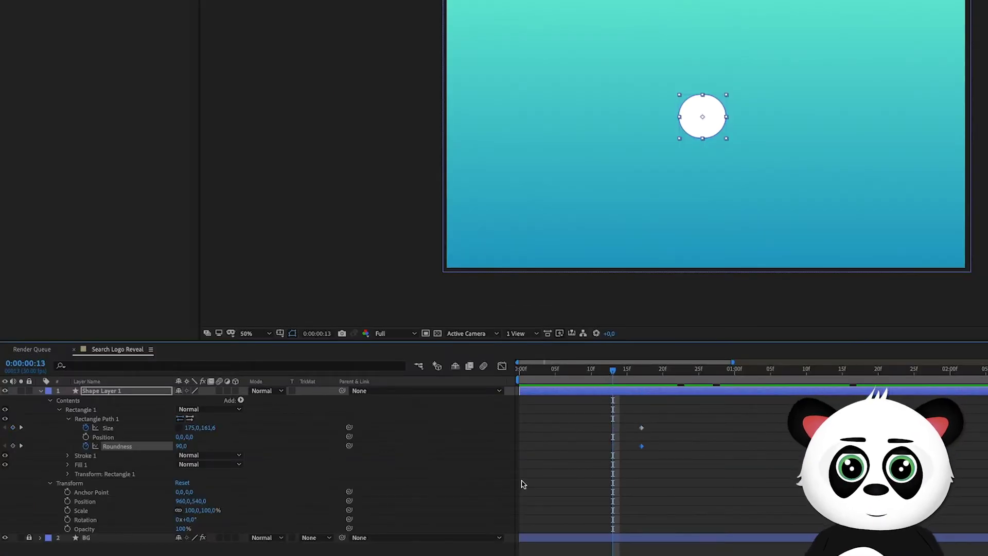
{"action": "left_click", "coordinate": [67, 511]}
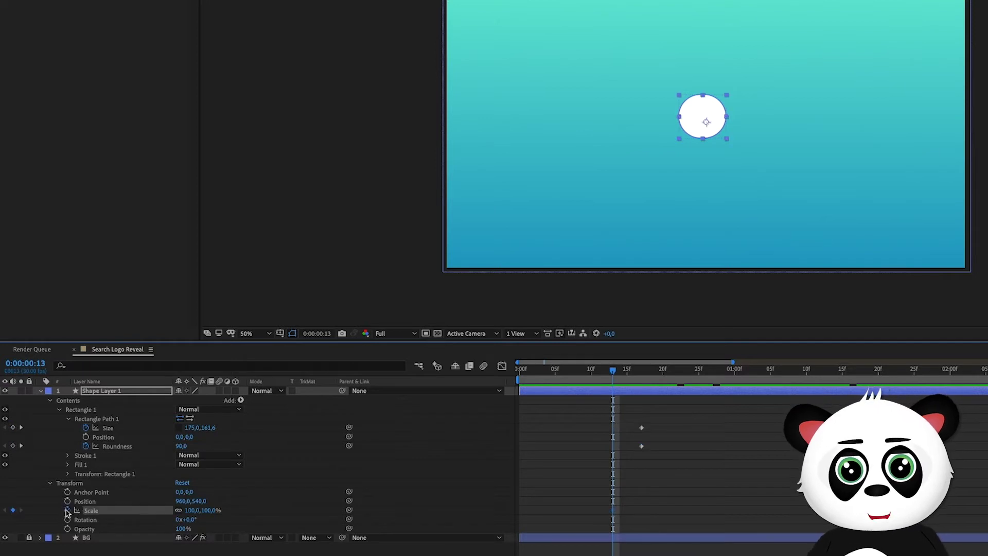
{"action": "key", "text": "Home"}
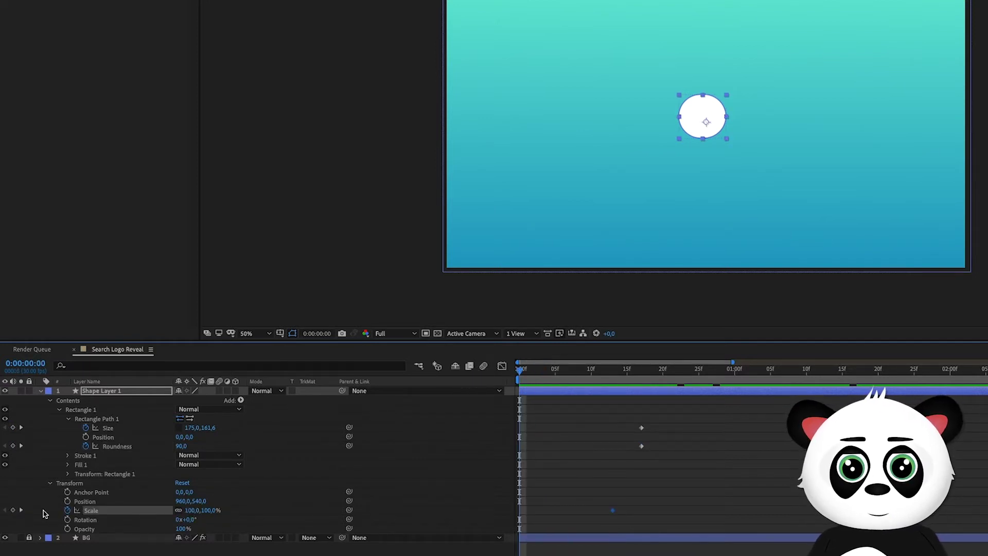
{"action": "left_click", "coordinate": [190, 510]}
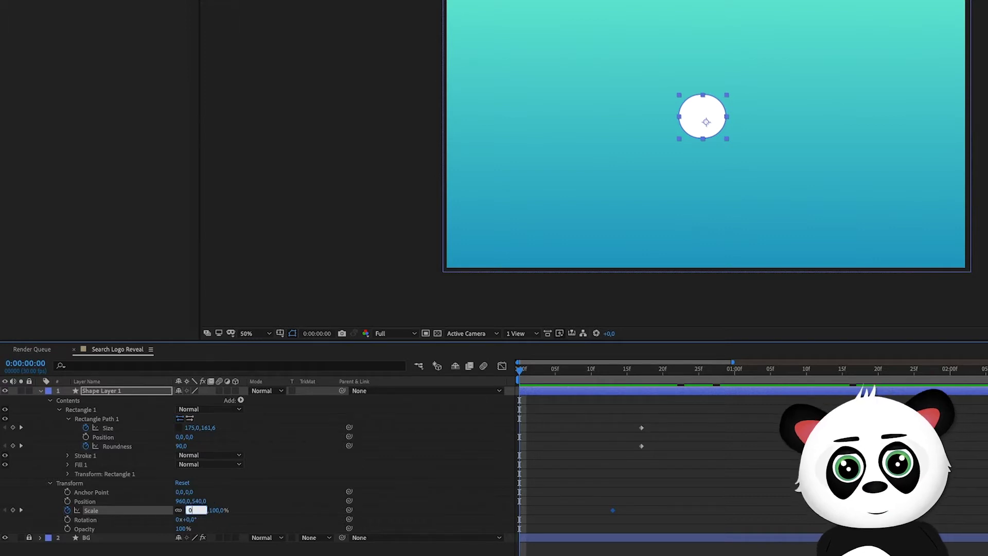
{"action": "type", "text": "0"}
{"action": "key", "text": "Return"}
Step: Add a 150% Scale keyframe at 0:00:00:06 and shift it to 0:00:00:07
{"action": "left_click", "coordinate": [564, 370]}
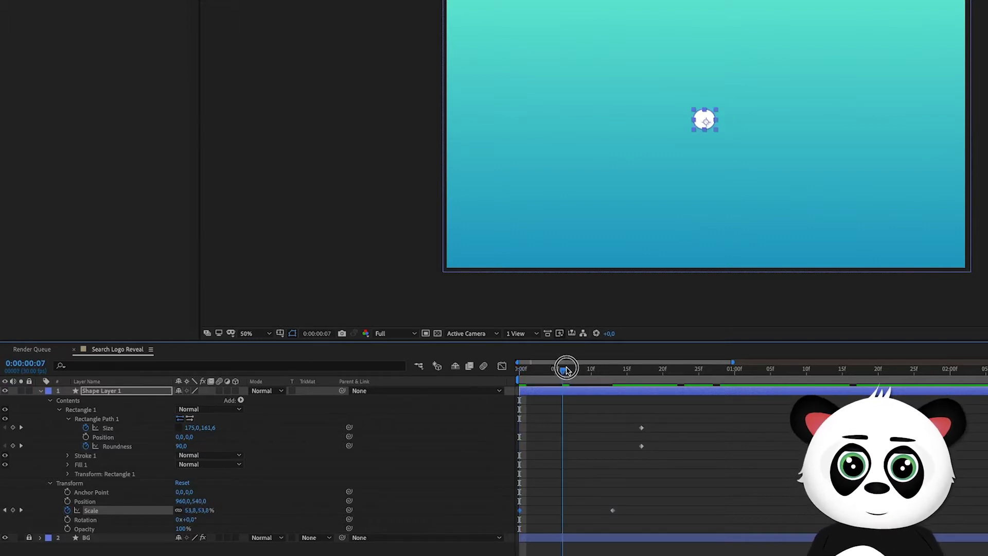
{"action": "left_click", "coordinate": [194, 510]}
{"action": "type", "text": "150"}
{"action": "key", "text": "Return"}
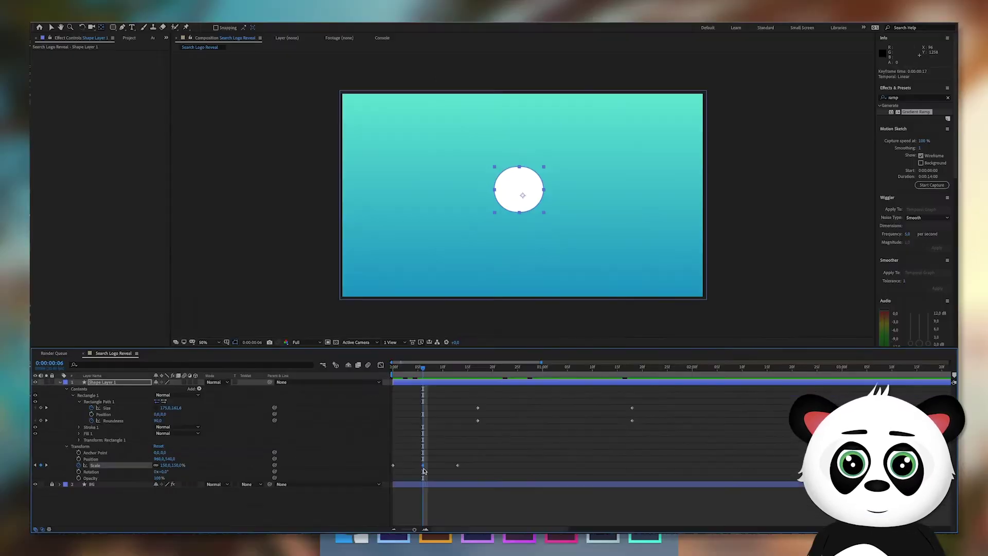
{"action": "left_click_drag", "start_coordinate": [423, 466], "coordinate": [427, 466]}
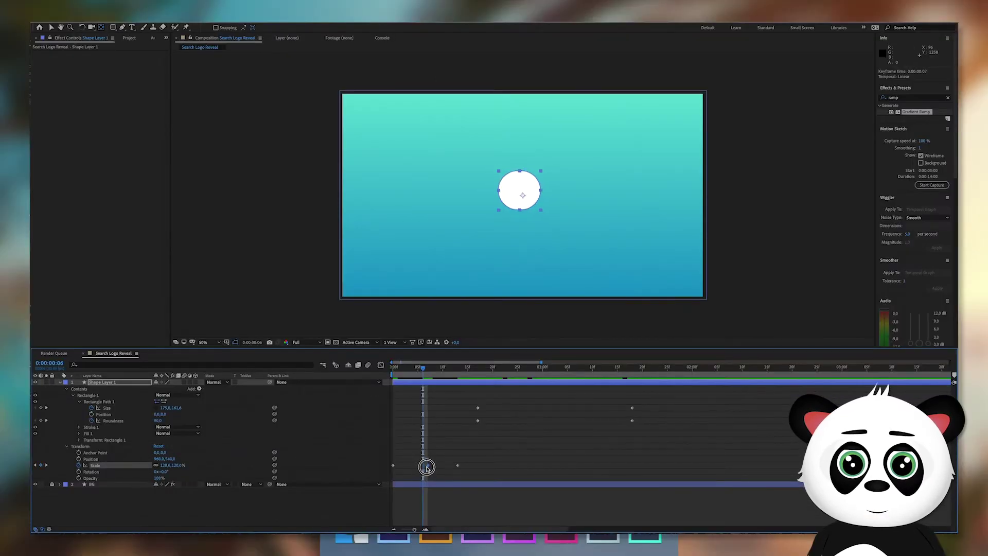
Step: Apply Easy Ease to all three Scale keyframes of the shape layer
{"action": "left_click_drag", "start_coordinate": [487, 475], "coordinate": [384, 460]}
{"action": "right_click", "coordinate": [394, 466]}
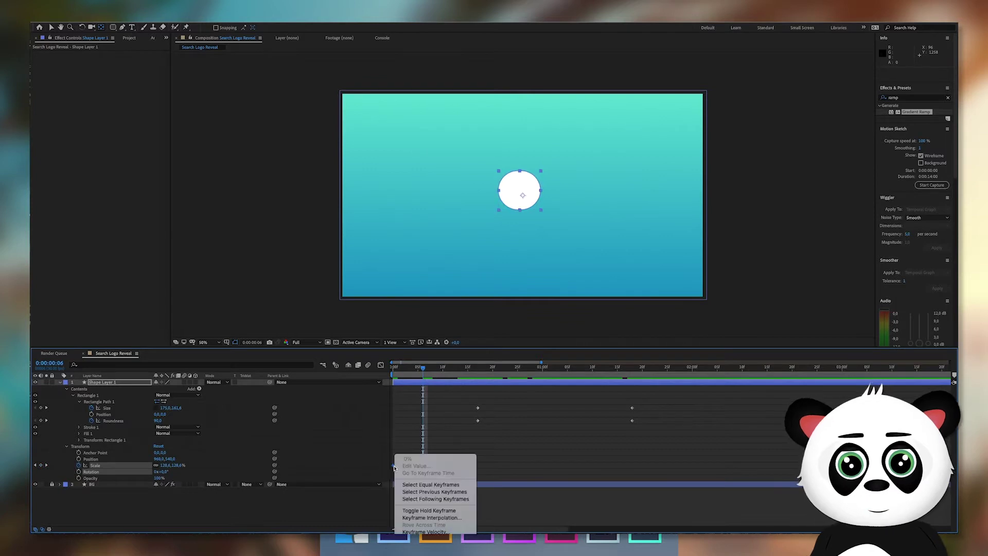
{"action": "mouse_move", "coordinate": [437, 535]}
{"action": "left_click", "coordinate": [514, 496]}
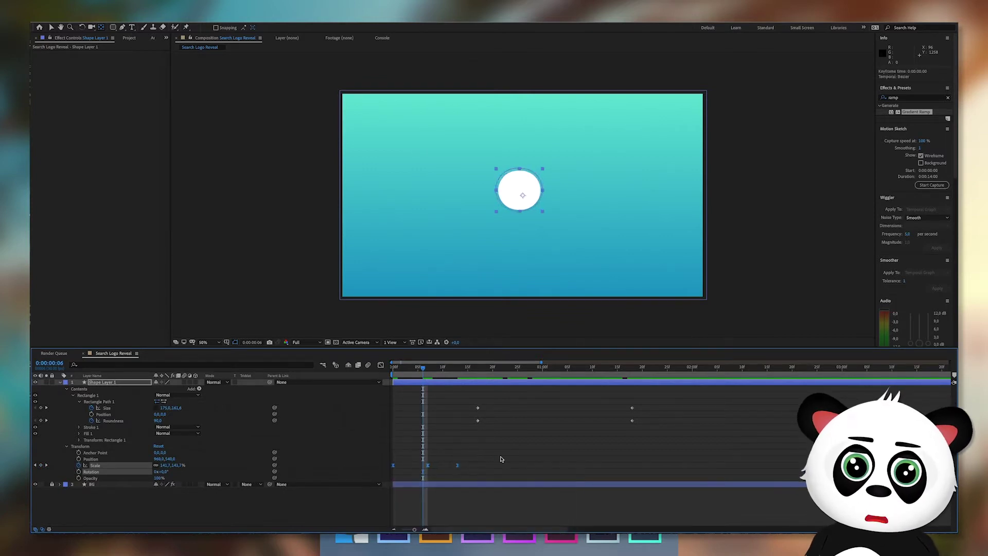
Step: Apply Easy Ease to all Size and Roundness keyframes of the rectangle path and preview the animation
{"action": "left_click_drag", "start_coordinate": [663, 433], "coordinate": [470, 401]}
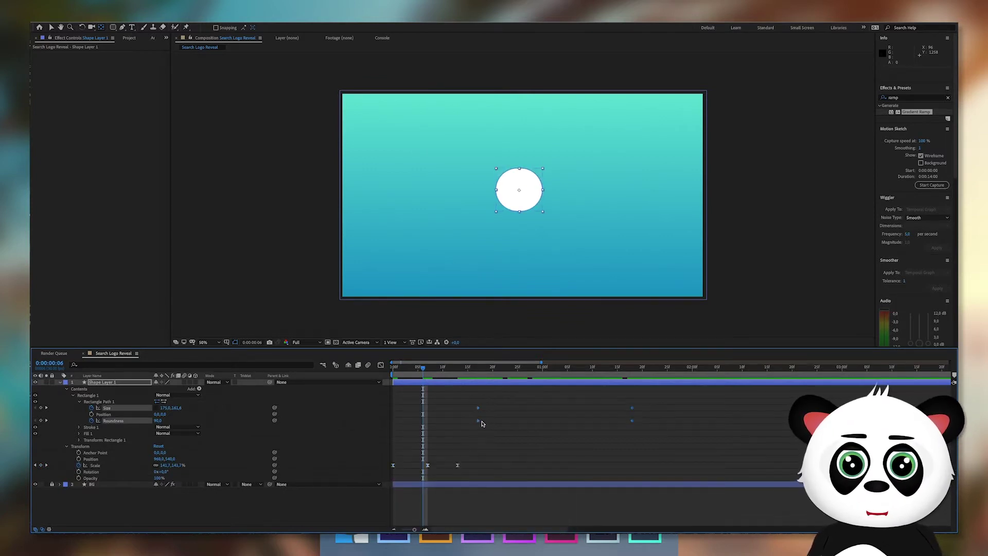
{"action": "right_click", "coordinate": [478, 420]}
{"action": "mouse_move", "coordinate": [515, 506]}
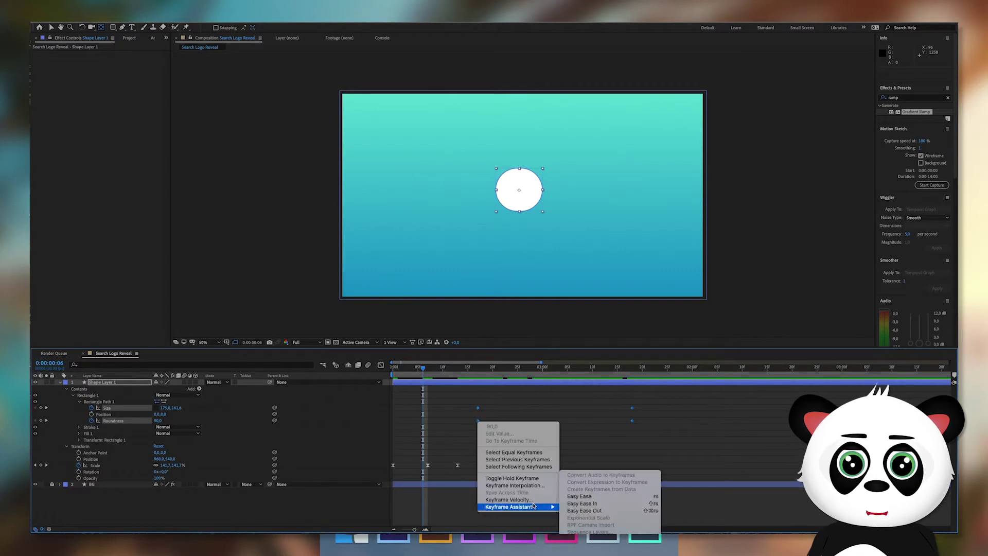
{"action": "left_click", "coordinate": [599, 502]}
{"action": "key", "text": "space"}
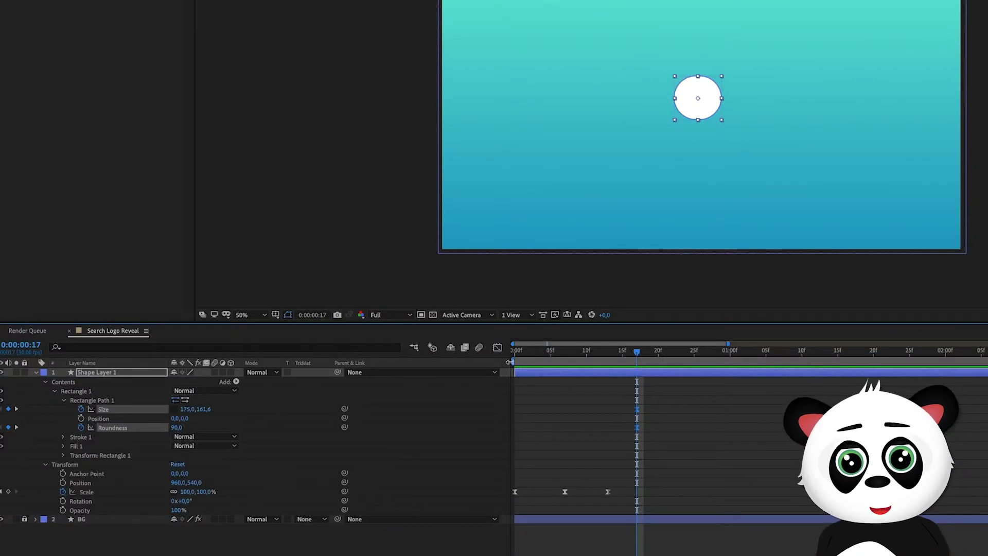
Step: In the speed graph, lengthen the outgoing ease of the first Size keyframe for a slower start, and preview the result
{"action": "left_click", "coordinate": [497, 347]}
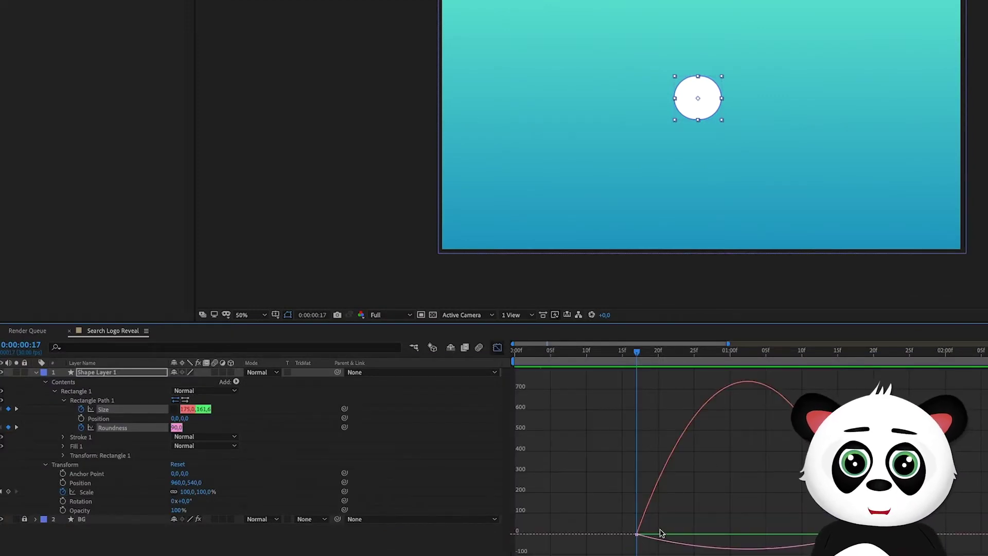
{"action": "right_click", "coordinate": [705, 462]}
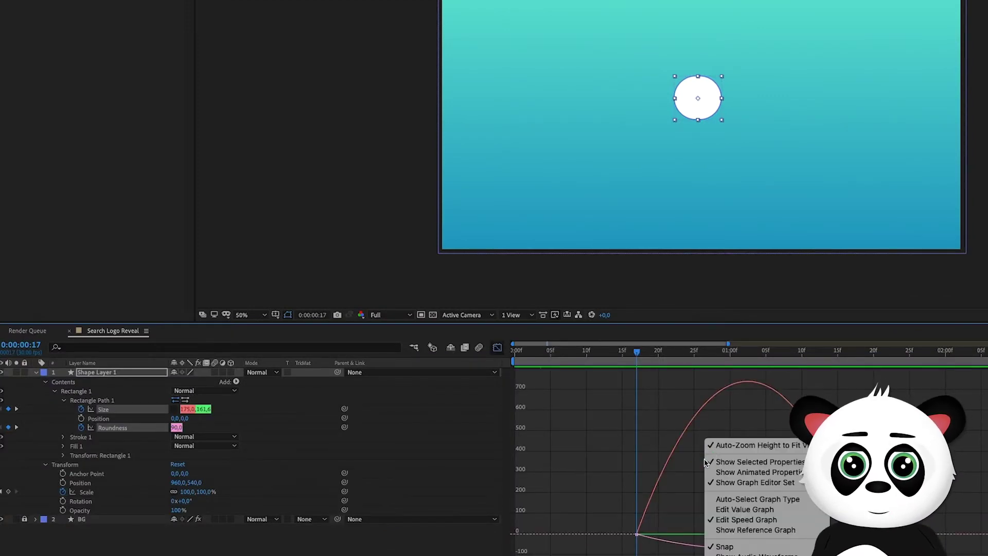
{"action": "left_click", "coordinate": [743, 519]}
{"action": "left_click", "coordinate": [116, 437]}
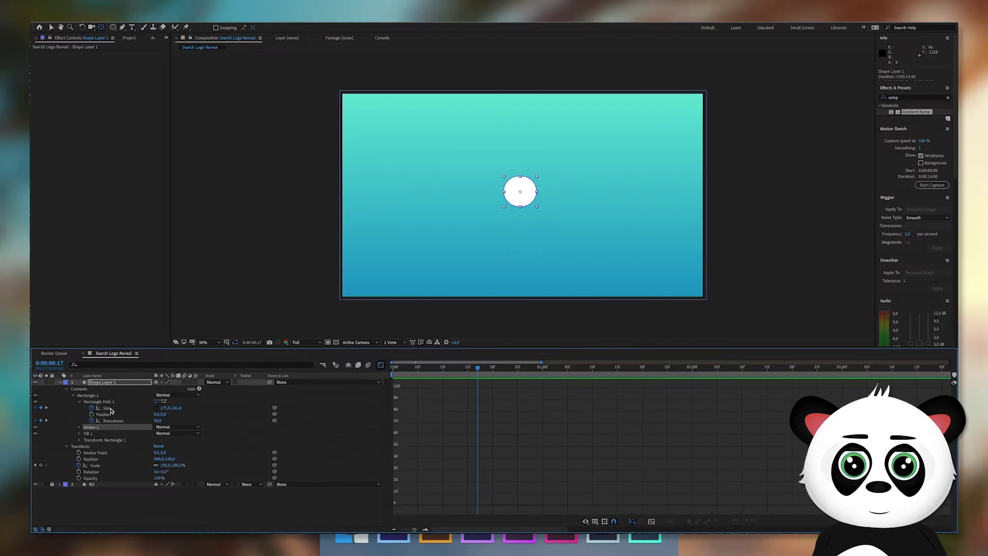
{"action": "left_click", "coordinate": [109, 408]}
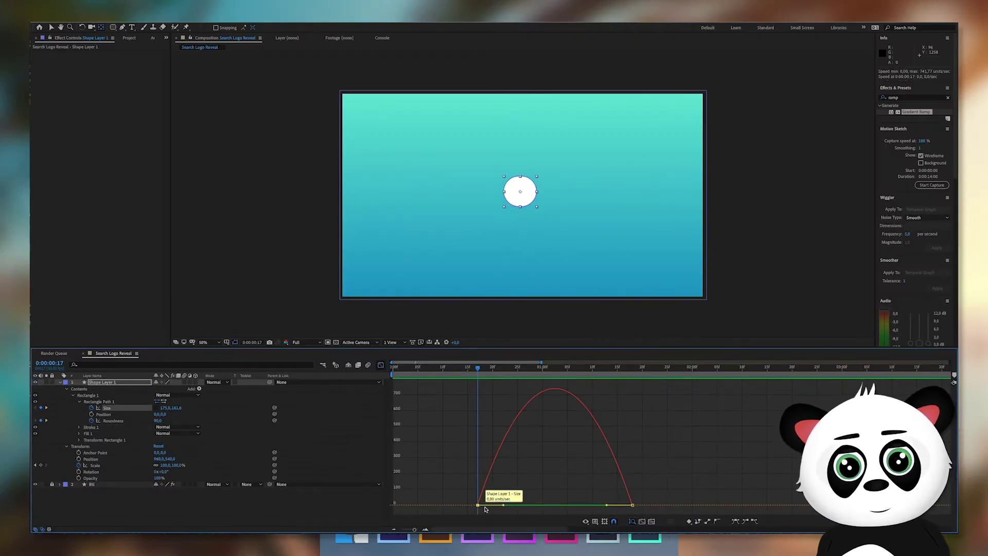
{"action": "left_click_drag", "start_coordinate": [504, 505], "coordinate": [571, 505]}
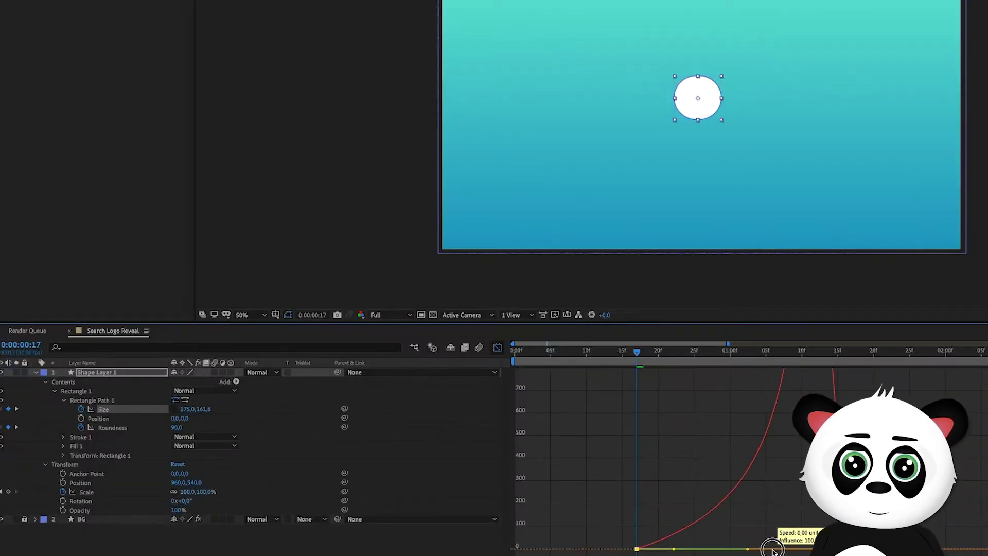
{"action": "left_click_drag", "start_coordinate": [771, 550], "coordinate": [774, 549]}
{"action": "left_click", "coordinate": [496, 347]}
{"action": "left_click", "coordinate": [672, 379]}
{"action": "key", "text": "space"}
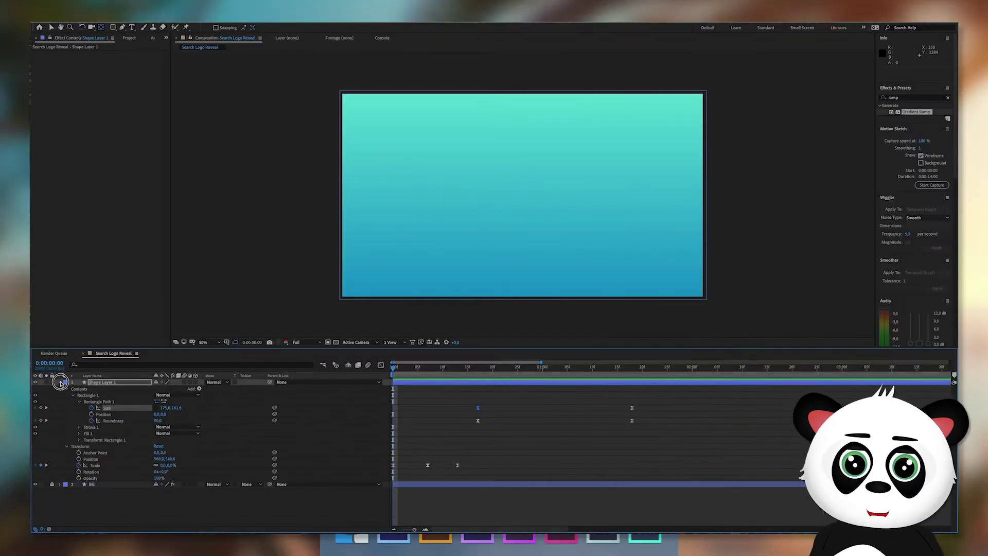
Step: Collapse the shape layer's properties and rename the layer to Search field
{"action": "left_click", "coordinate": [60, 383]}
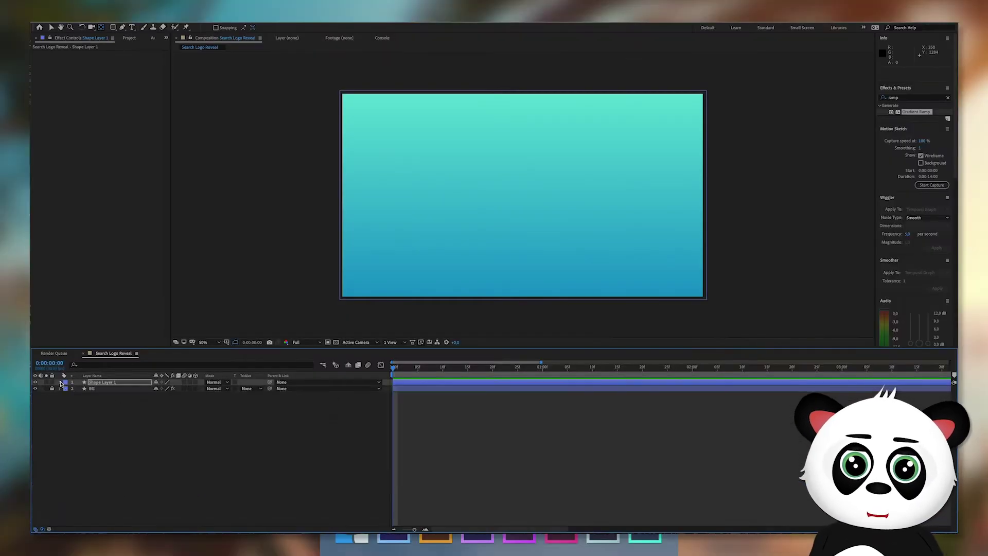
{"action": "right_click", "coordinate": [106, 384]}
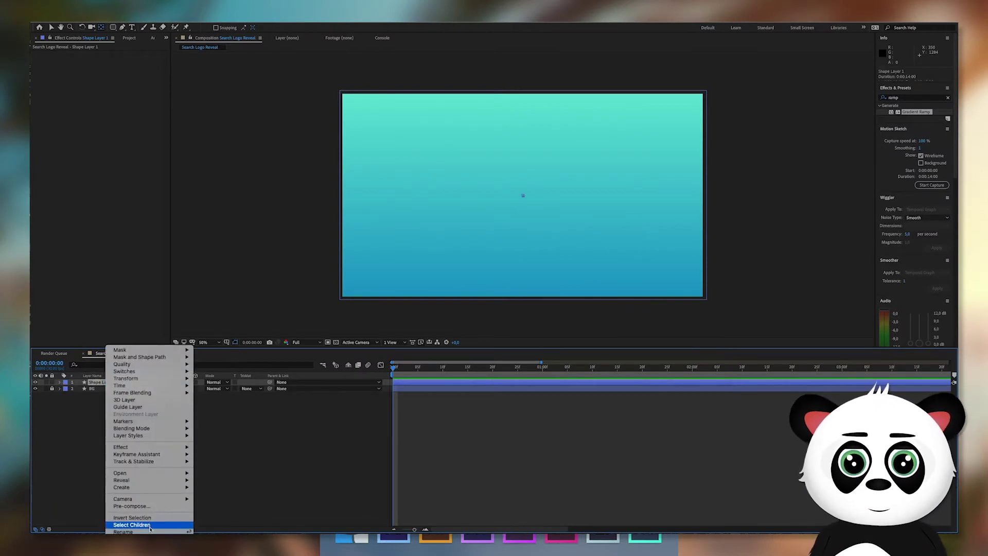
{"action": "left_click", "coordinate": [124, 532]}
{"action": "type", "text": "Search fi"}
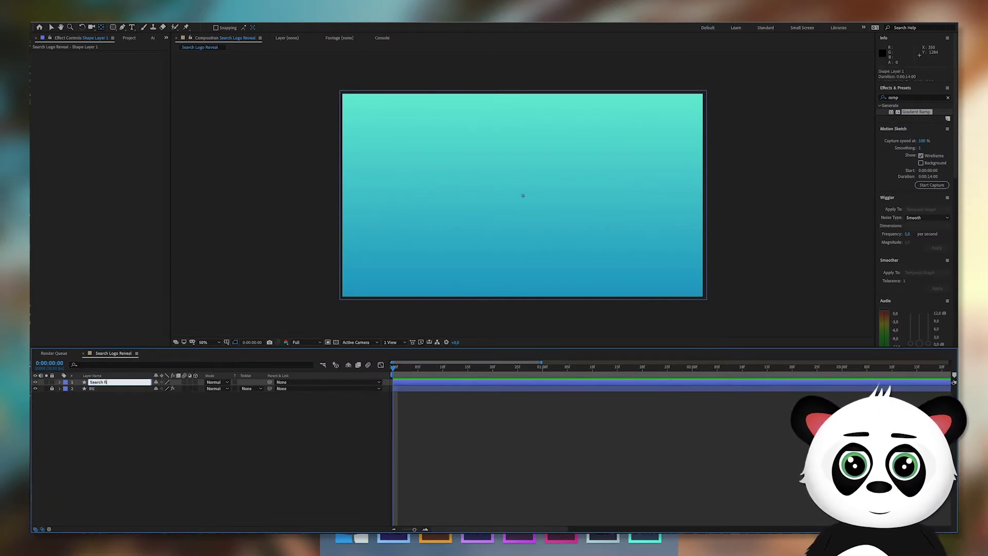
{"action": "type", "text": "eld"}
{"action": "key", "text": "Return"}
Step: At 0:00:00:18, move the Search field layer's anchor point to the centre of the circle
{"action": "left_click_drag", "start_coordinate": [395, 368], "coordinate": [483, 370]}
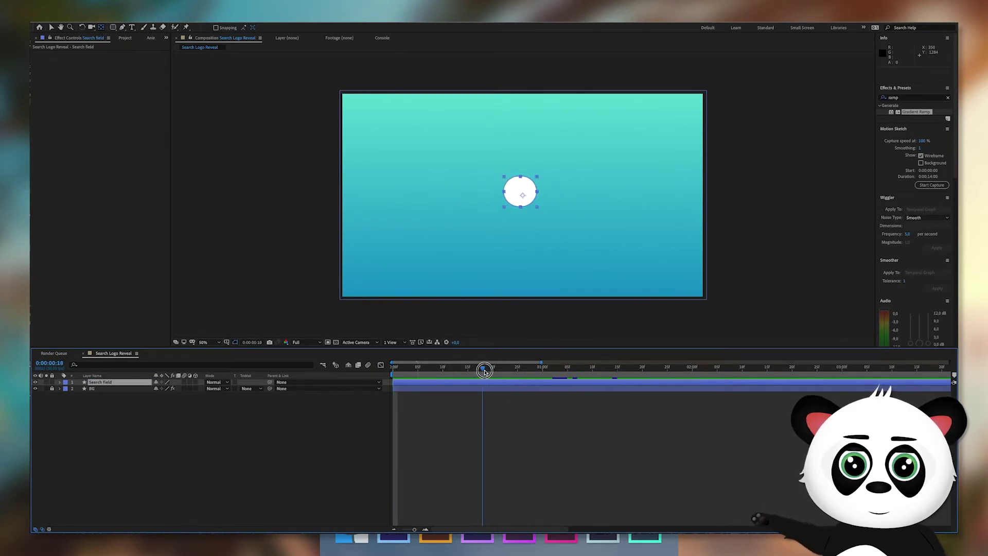
{"action": "left_click_drag", "start_coordinate": [525, 198], "coordinate": [523, 193]}
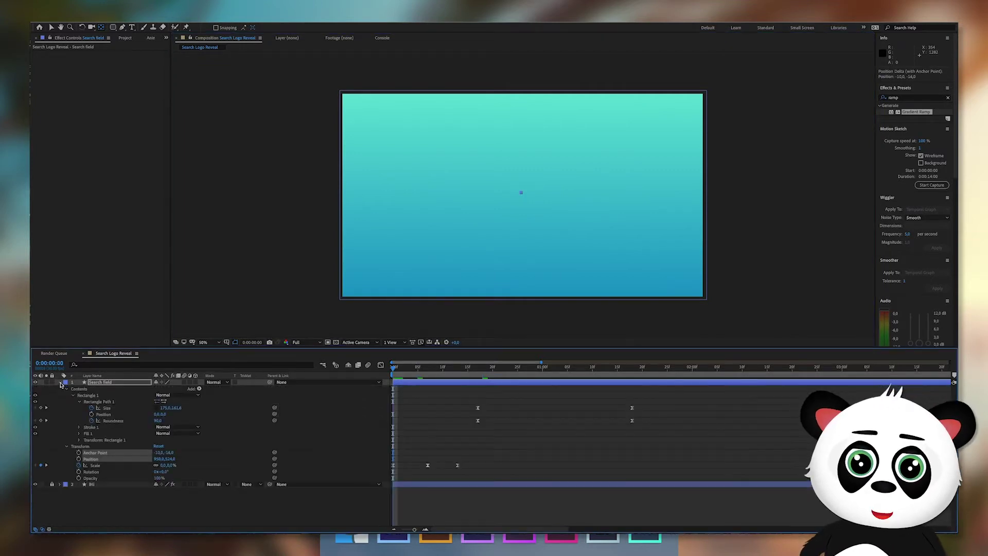
{"action": "left_click", "coordinate": [60, 381]}
Step: Create a new shape layer and name it Magnifying Glass
{"action": "right_click", "coordinate": [159, 433]}
{"action": "mouse_move", "coordinate": [207, 435]}
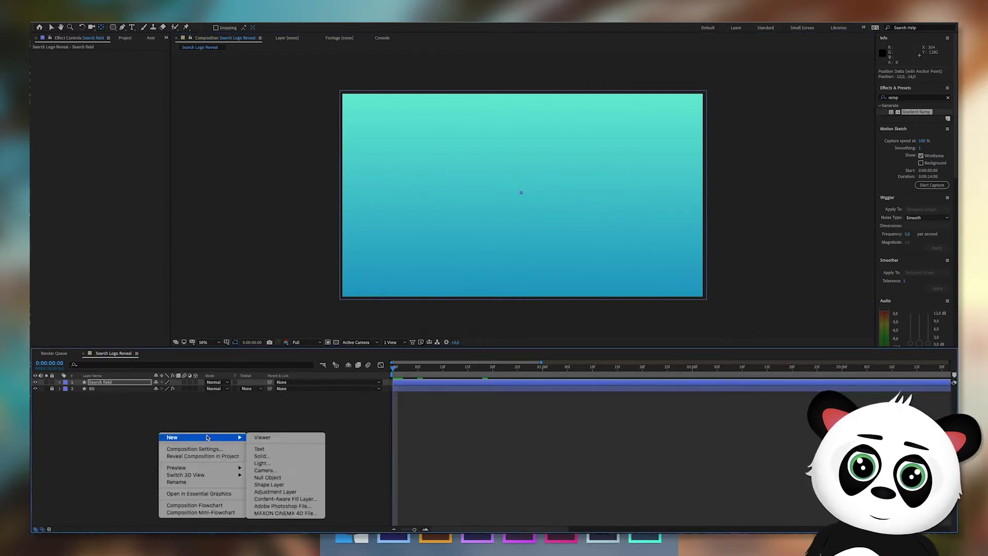
{"action": "left_click", "coordinate": [281, 484]}
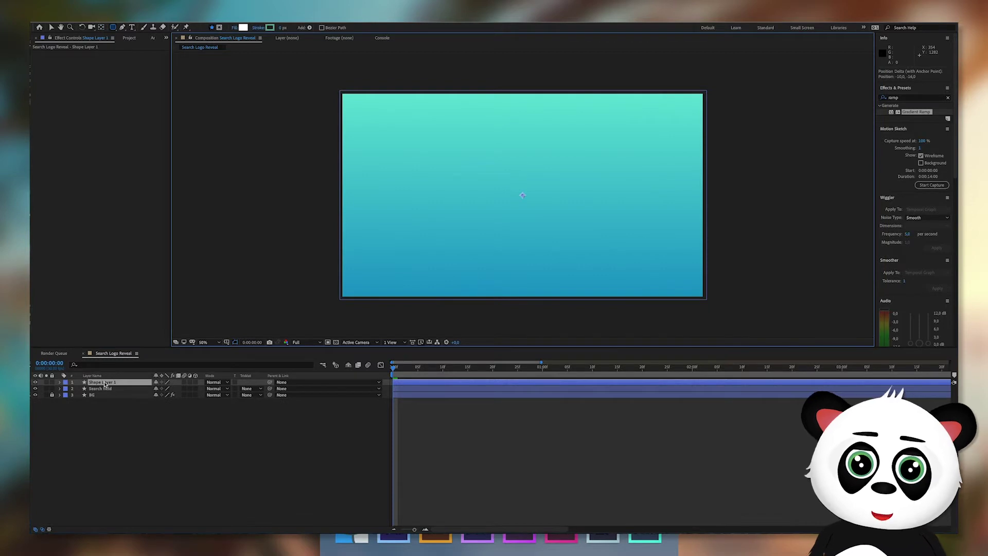
{"action": "right_click", "coordinate": [105, 384]}
{"action": "left_click", "coordinate": [144, 530]}
{"action": "type", "text": "M"}
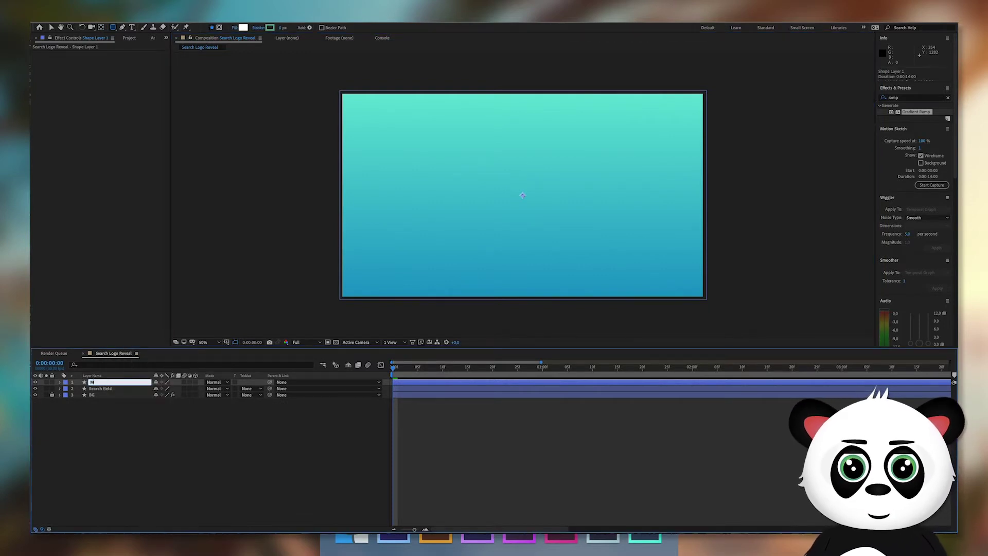
{"action": "type", "text": "agnifying Gla"}
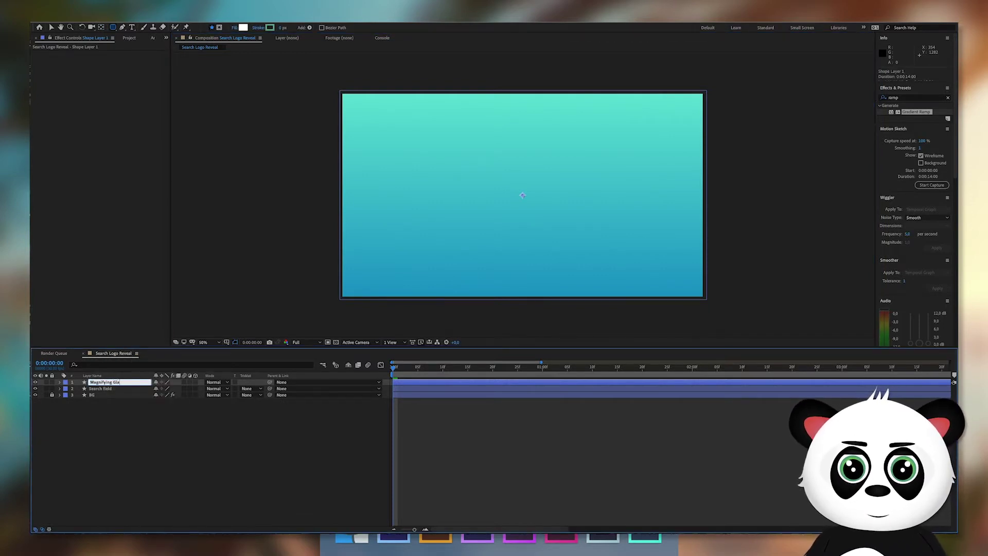
{"action": "type", "text": "ss"}
{"action": "key", "text": "Return"}
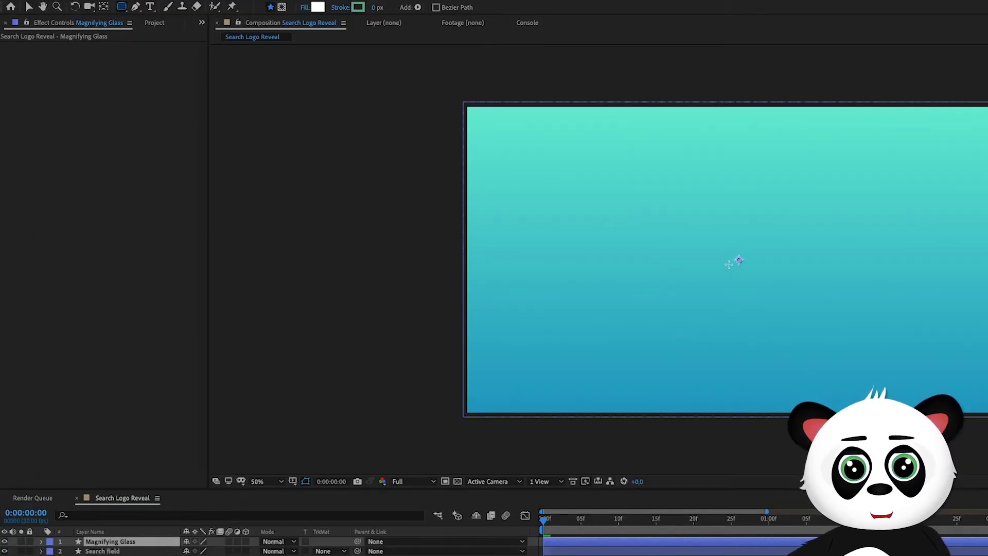
Step: Draw a small upright rounded rectangle near the composition's centre as the magnifying glass handle and switch to the Ellipse tool
{"action": "left_click_drag", "start_coordinate": [729, 264], "coordinate": [731, 278]}
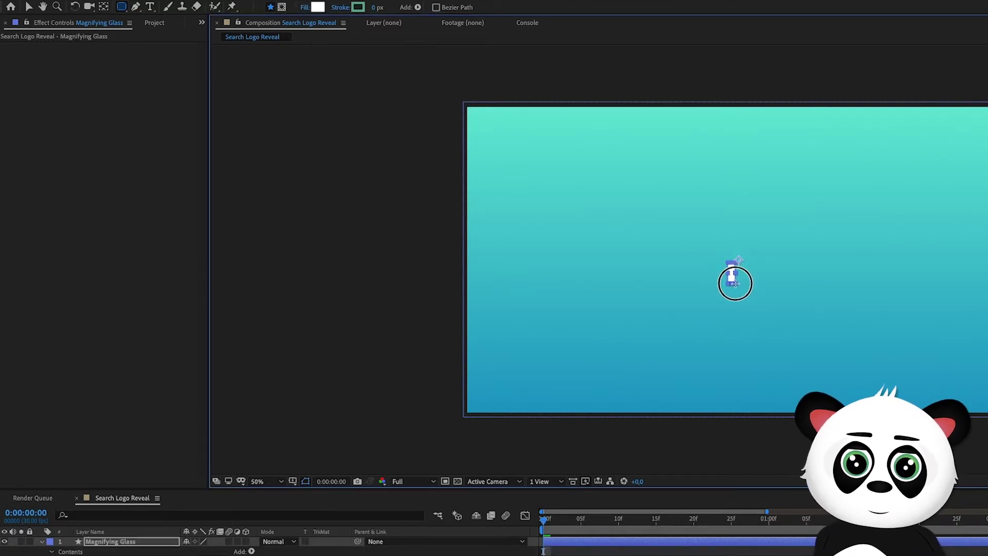
{"action": "left_click_drag", "start_coordinate": [123, 10], "coordinate": [155, 31]}
{"action": "left_click", "coordinate": [376, 8]}
{"action": "type", "text": "20"}
{"action": "key", "text": "Return"}
{"action": "key", "text": "ctrl+z"}
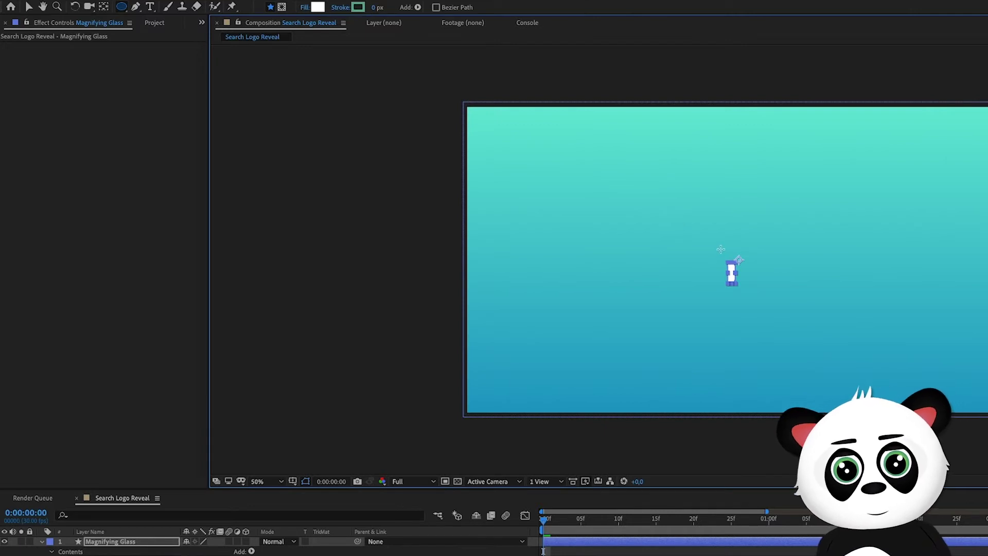
Step: Draw a small circle over the handle and give it a 19 px white (FFFFFF) stroke
{"action": "left_click_drag", "start_coordinate": [719, 242], "coordinate": [750, 273]}
{"action": "left_click_drag", "start_coordinate": [376, 8], "coordinate": [390, 15]}
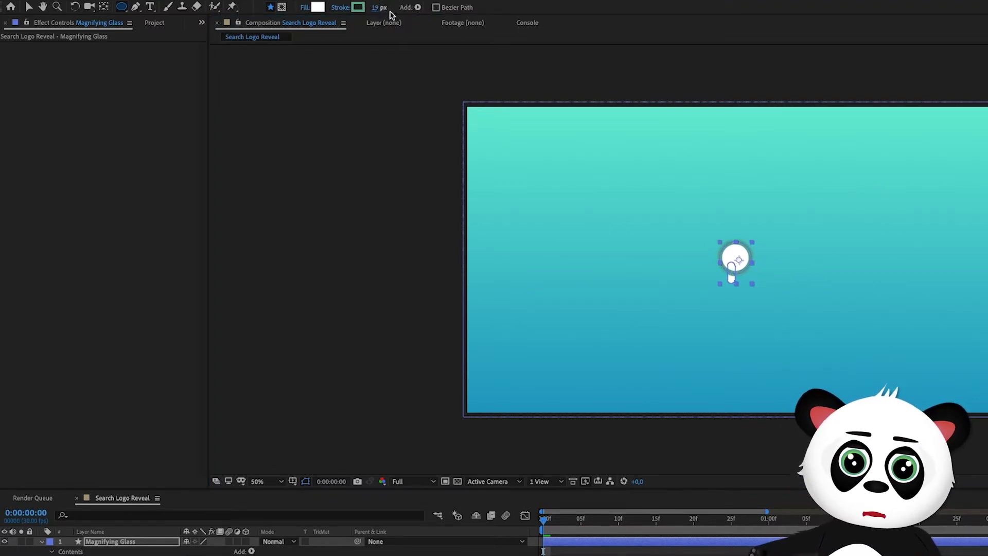
{"action": "left_click", "coordinate": [357, 7]}
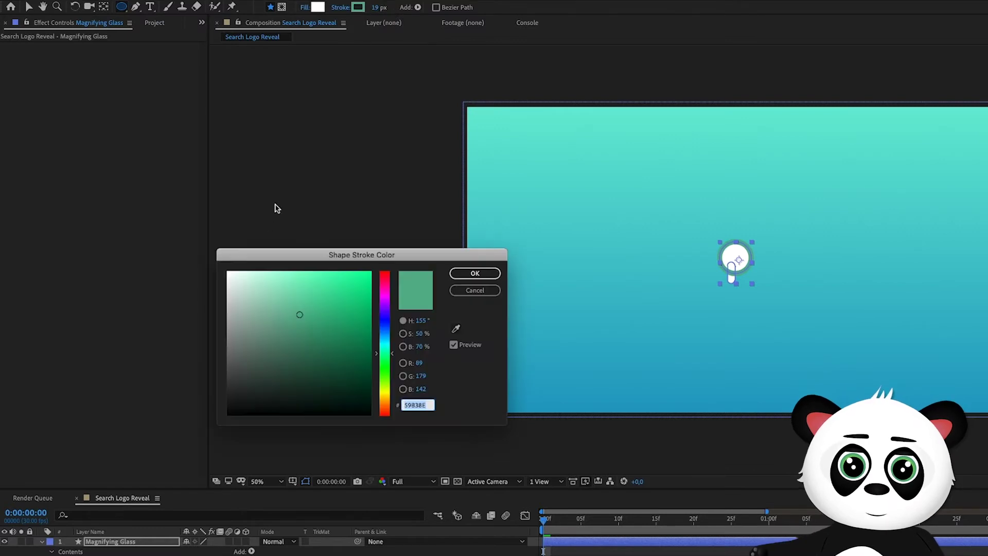
{"action": "left_click", "coordinate": [465, 274]}
Step: Set the circle's fill to none and move the ring so it sits on the upper end of the handle
{"action": "left_click", "coordinate": [305, 7]}
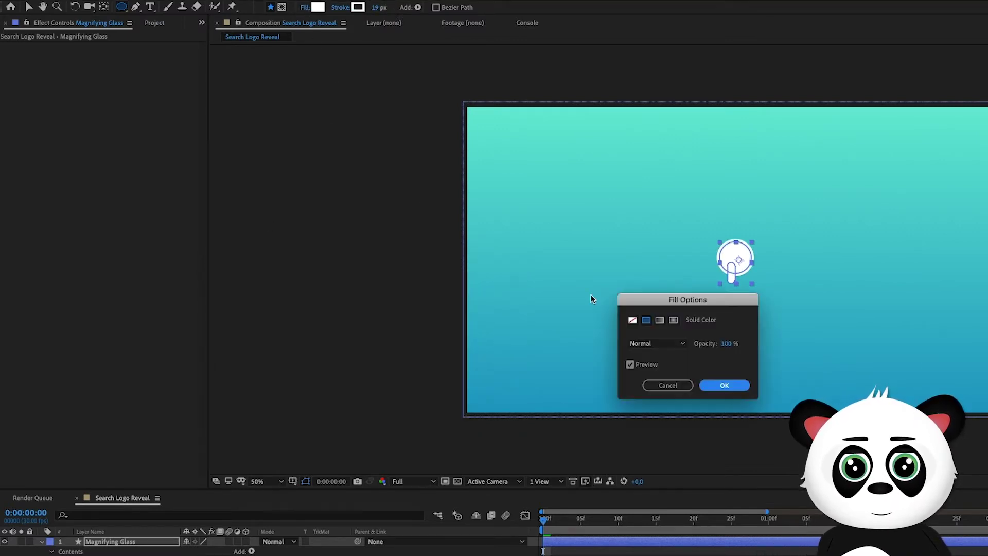
{"action": "left_click", "coordinate": [631, 321]}
{"action": "left_click", "coordinate": [720, 384]}
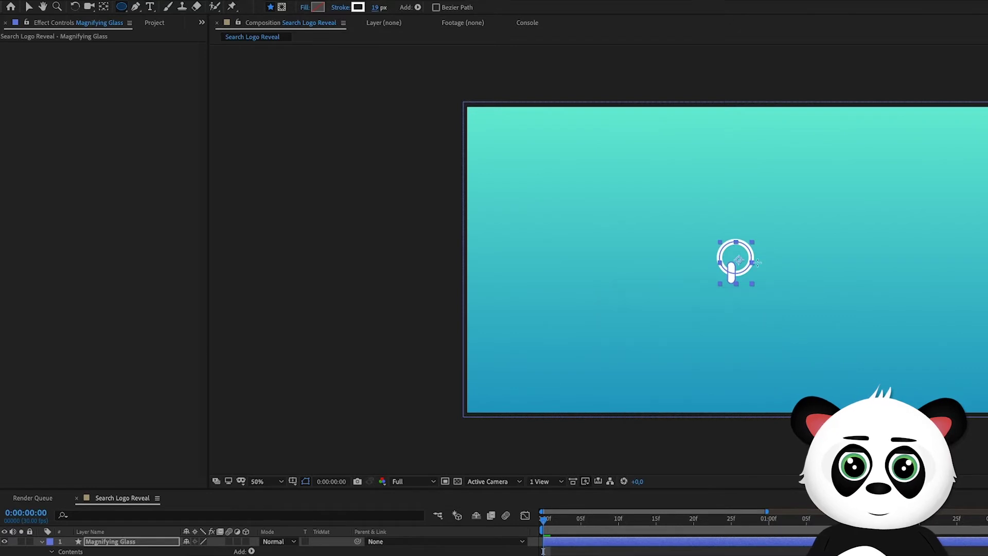
{"action": "left_click", "coordinate": [28, 9]}
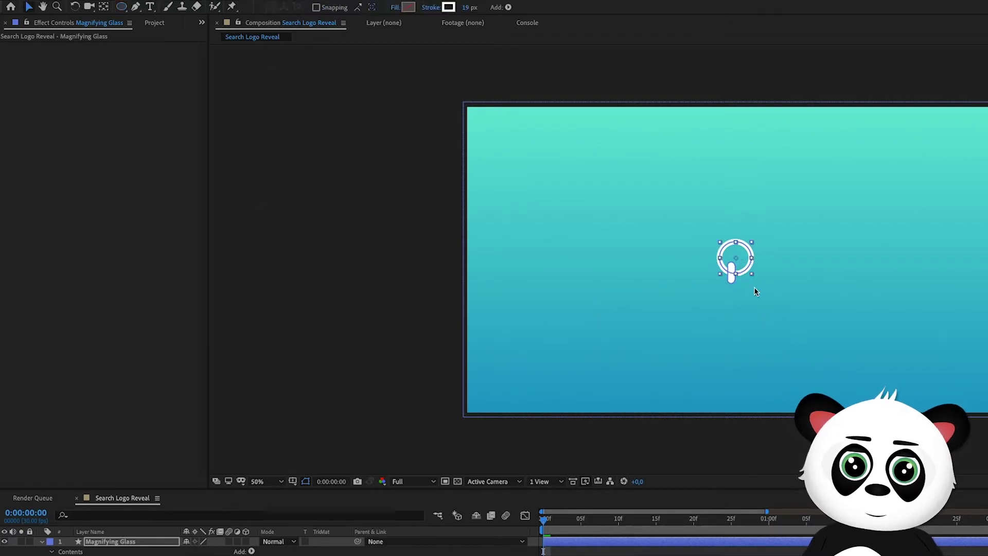
{"action": "left_click_drag", "start_coordinate": [746, 272], "coordinate": [742, 264]}
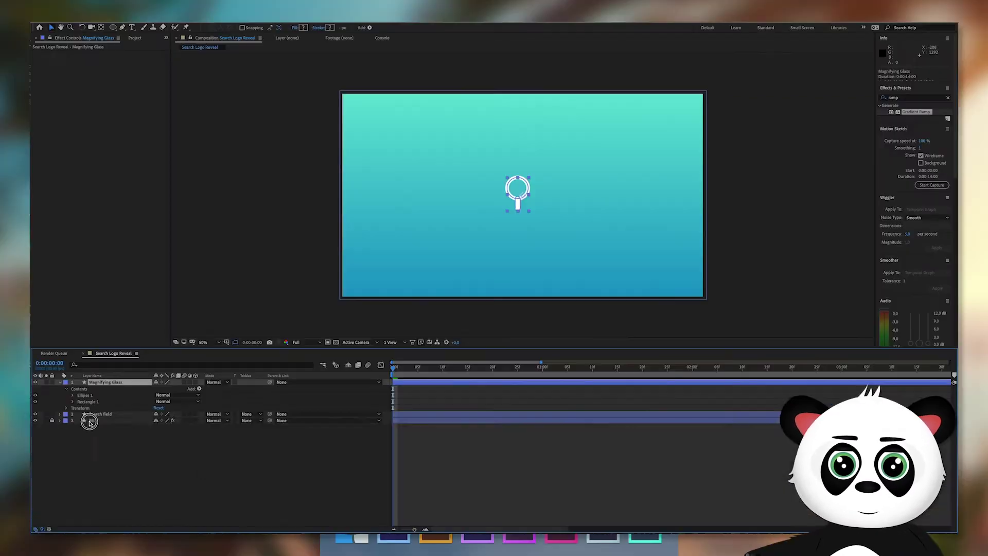
Step: Copy the Gradient Ramp effect from the BG layer onto the Magnifying Glass layer
{"action": "left_click", "coordinate": [56, 423]}
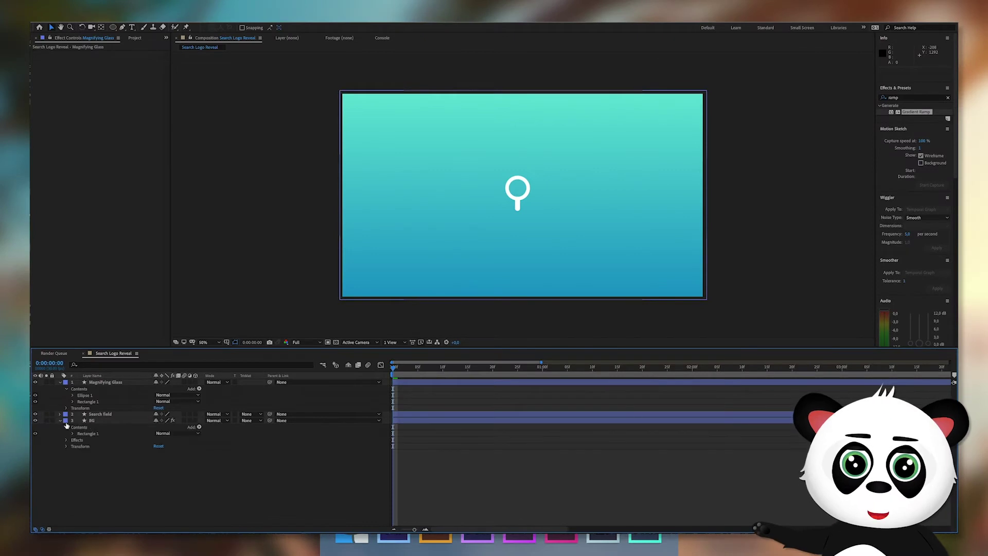
{"action": "left_click", "coordinate": [60, 421]}
{"action": "left_click", "coordinate": [93, 422]}
{"action": "left_click", "coordinate": [73, 55]}
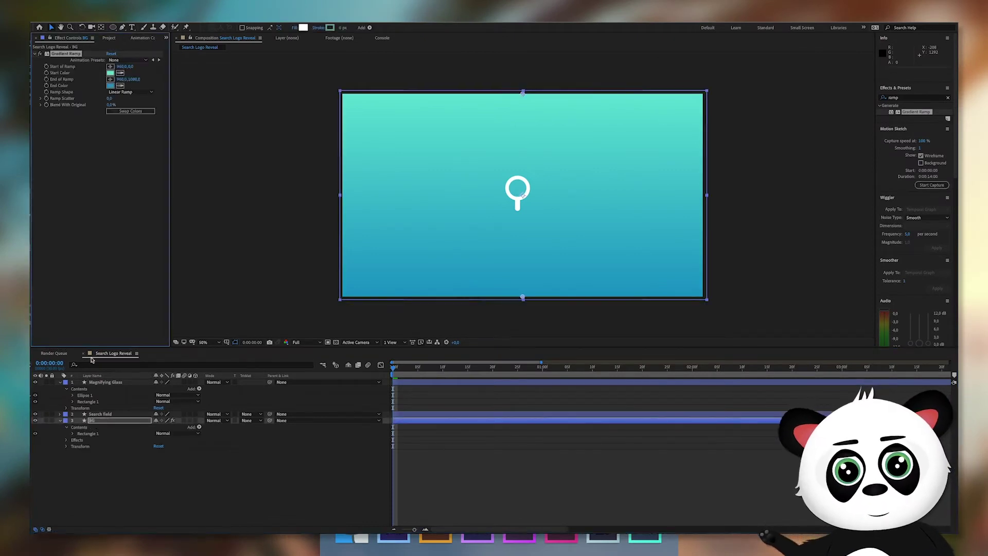
{"action": "left_click", "coordinate": [107, 382]}
{"action": "key", "text": "ctrl+v"}
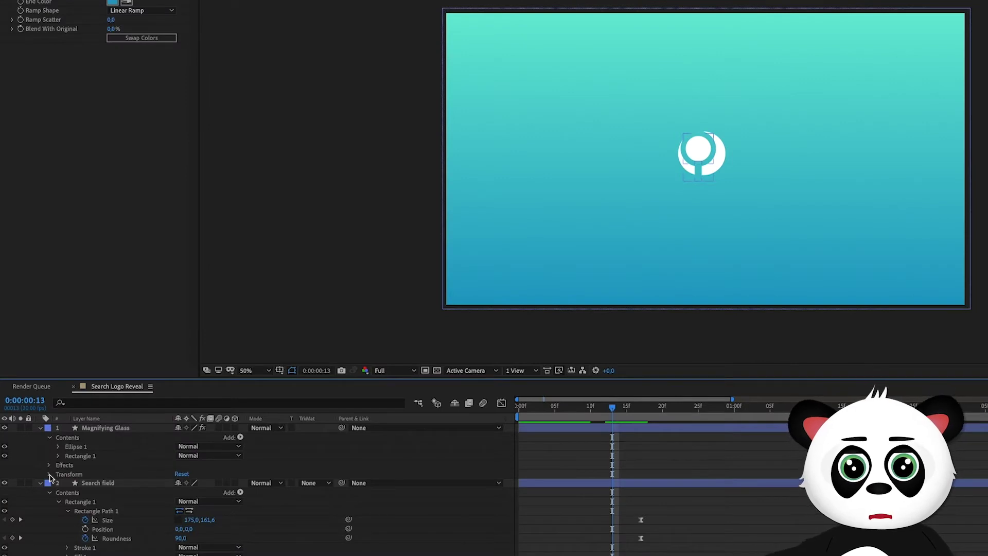
Step: At 0:00:00:13, keyframe the Magnifying Glass layer's Scale at 52% and rotate the layer to -24°
{"action": "left_click", "coordinate": [49, 476]}
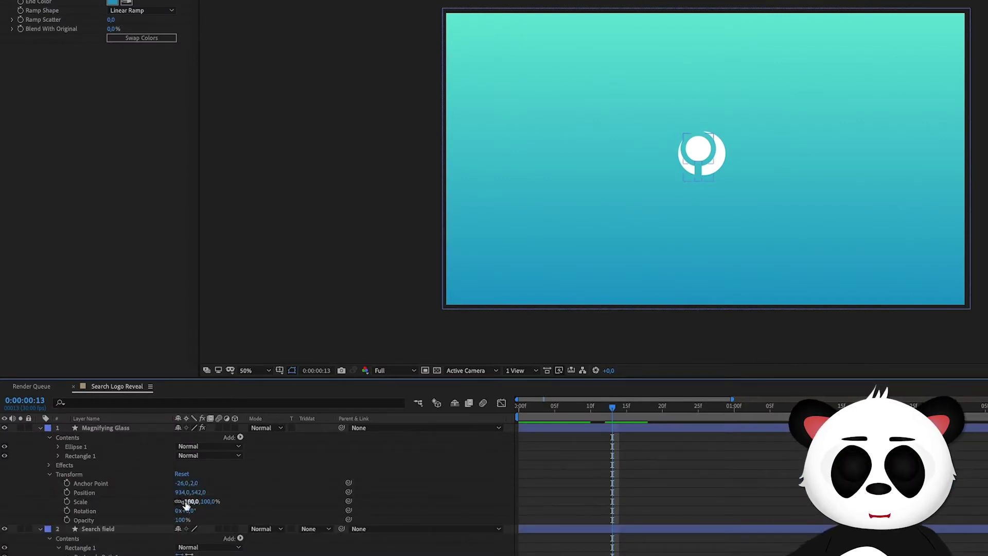
{"action": "left_click", "coordinate": [68, 502]}
{"action": "left_click_drag", "start_coordinate": [194, 502], "coordinate": [172, 505]}
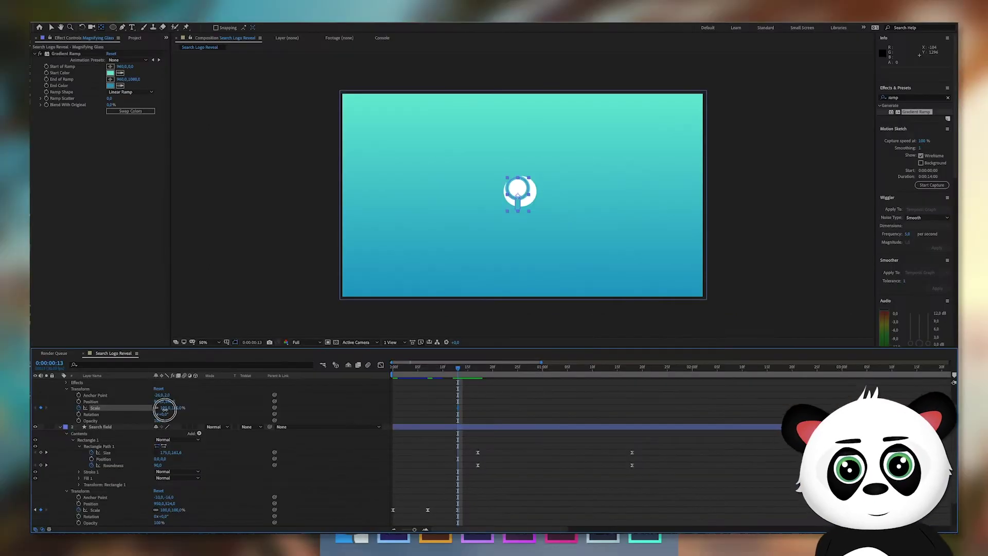
{"action": "left_click_drag", "start_coordinate": [163, 417], "coordinate": [155, 413]}
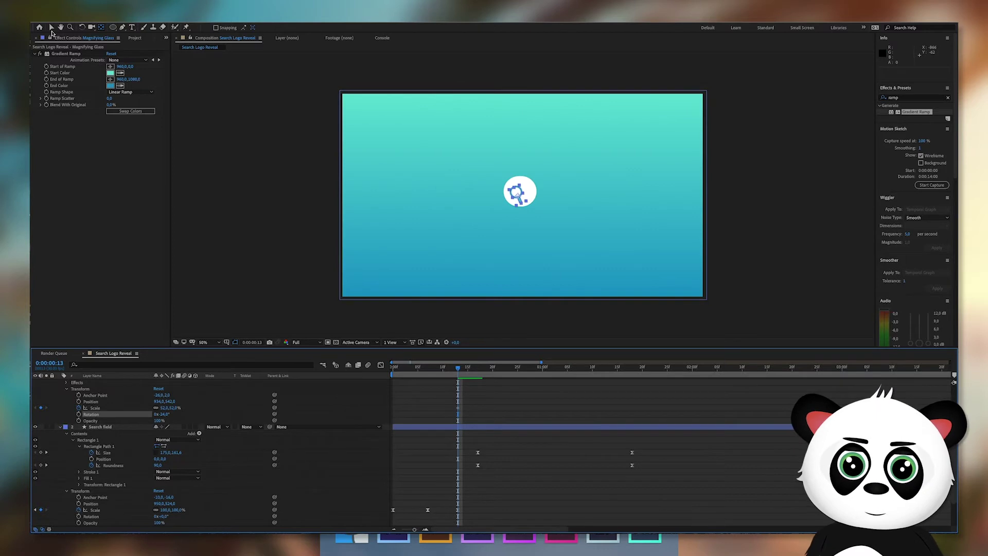
Step: Move the magnifying glass to position 948, 522 inside the white circle and reduce its Scale to 32%
{"action": "left_click", "coordinate": [51, 28]}
{"action": "left_click_drag", "start_coordinate": [518, 192], "coordinate": [523, 190]}
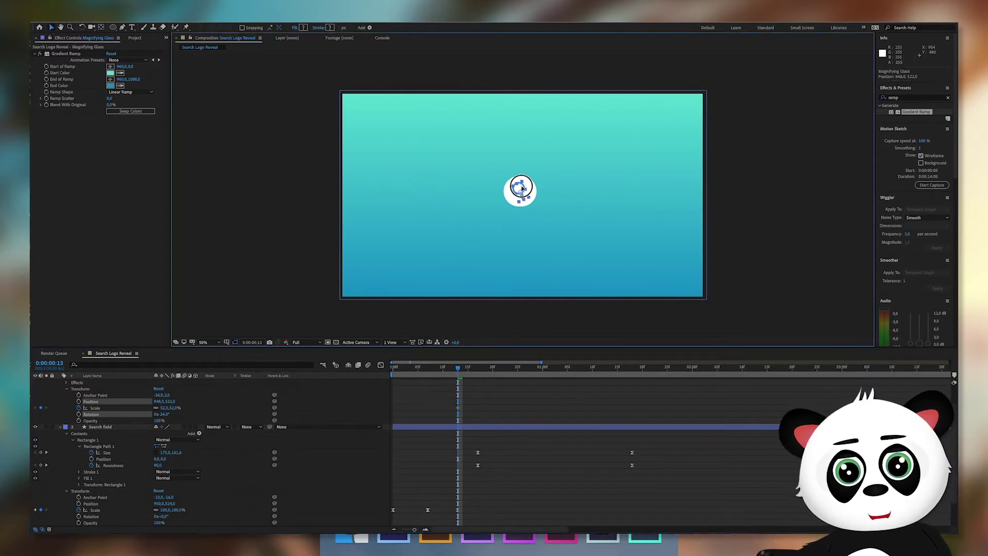
{"action": "left_click_drag", "start_coordinate": [165, 409], "coordinate": [157, 408]}
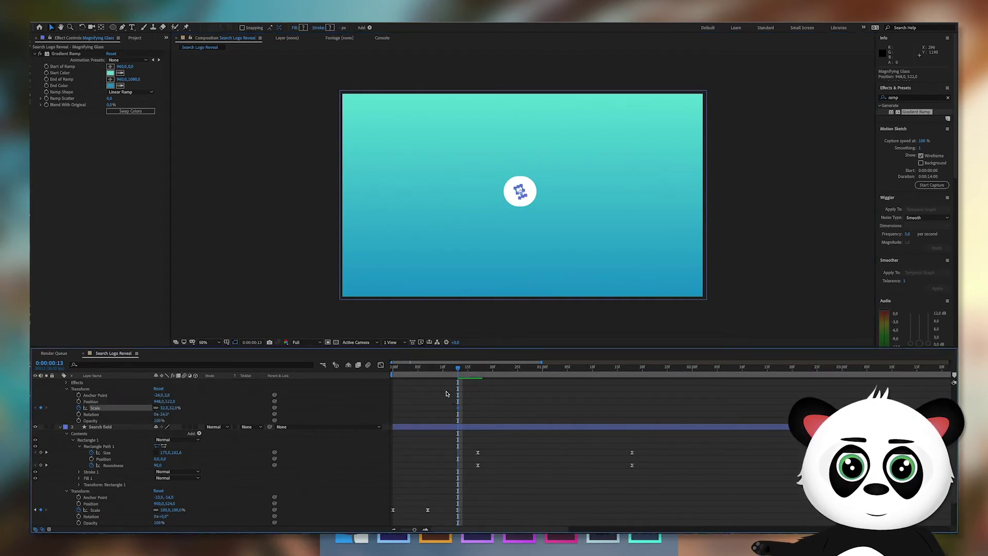
Step: Keyframe the magnifying glass's Scale at 60% at 0:00:00:07 and at 0% at the start of the composition
{"action": "left_click_drag", "start_coordinate": [435, 375], "coordinate": [430, 374]}
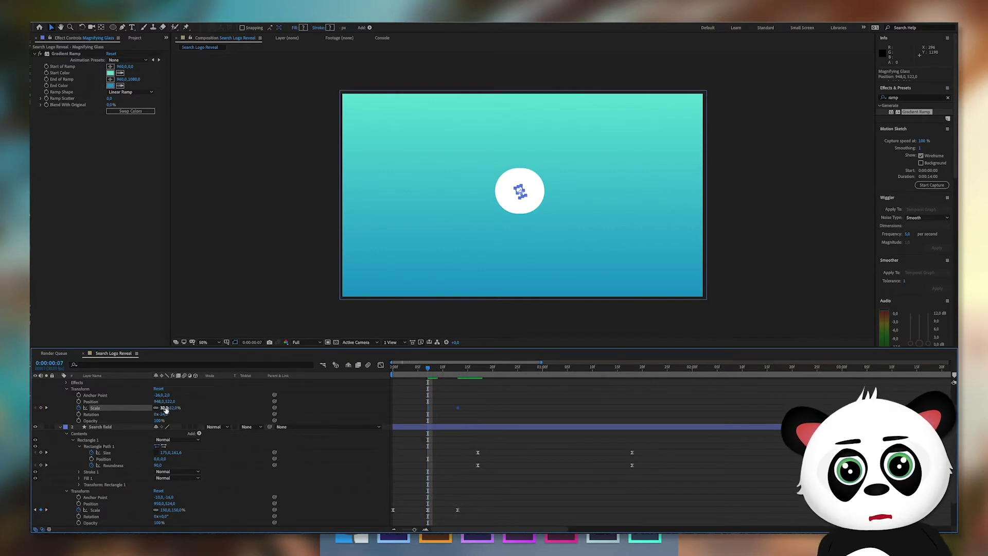
{"action": "left_click_drag", "start_coordinate": [166, 408], "coordinate": [178, 407]}
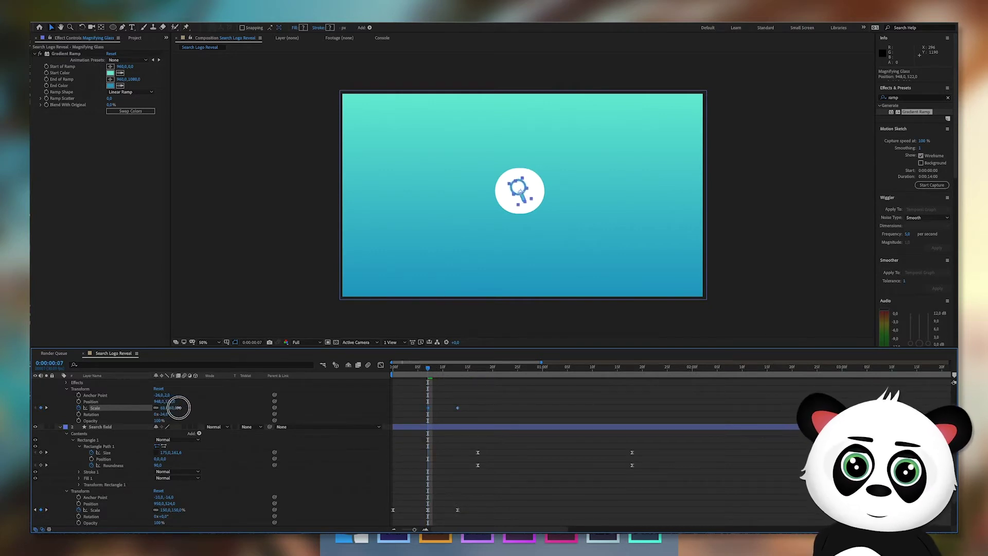
{"action": "left_click_drag", "start_coordinate": [406, 375], "coordinate": [392, 376]}
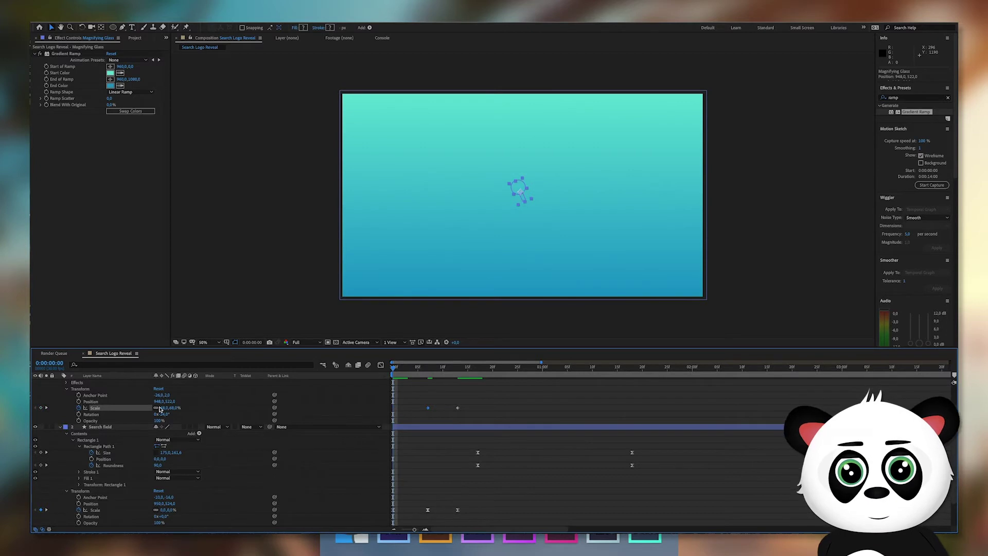
{"action": "left_click_drag", "start_coordinate": [162, 408], "coordinate": [142, 408]}
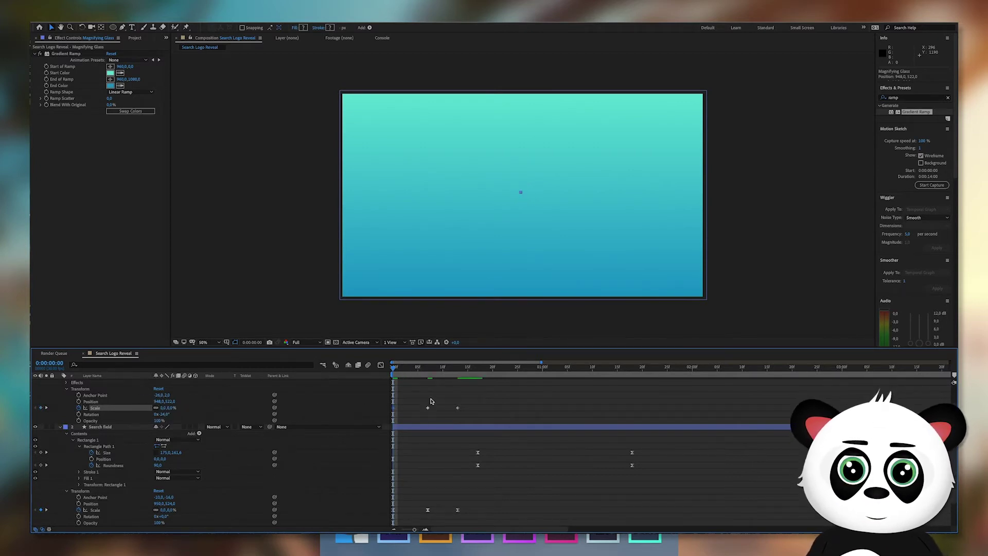
Step: Apply Easy Ease to all of the Magnifying Glass layer's Scale keyframes and preview the animation
{"action": "left_click_drag", "start_coordinate": [480, 420], "coordinate": [383, 401]}
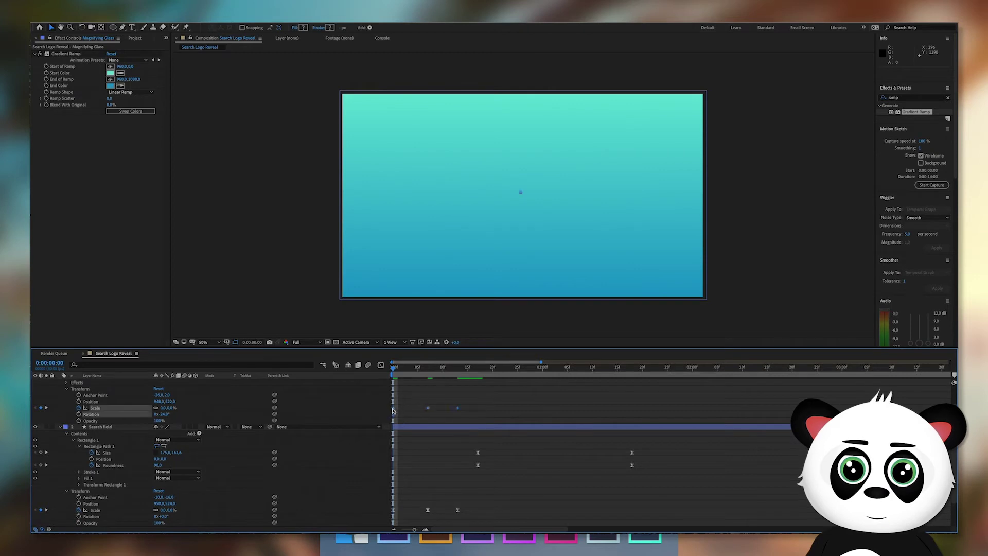
{"action": "right_click", "coordinate": [394, 408]}
{"action": "mouse_move", "coordinate": [452, 494]}
{"action": "left_click", "coordinate": [494, 497]}
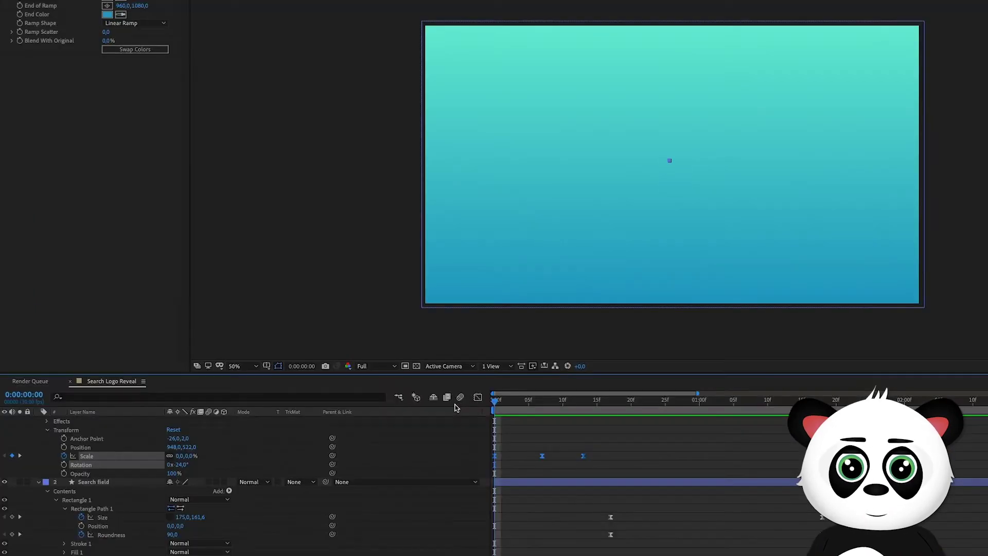
{"action": "key", "text": "space"}
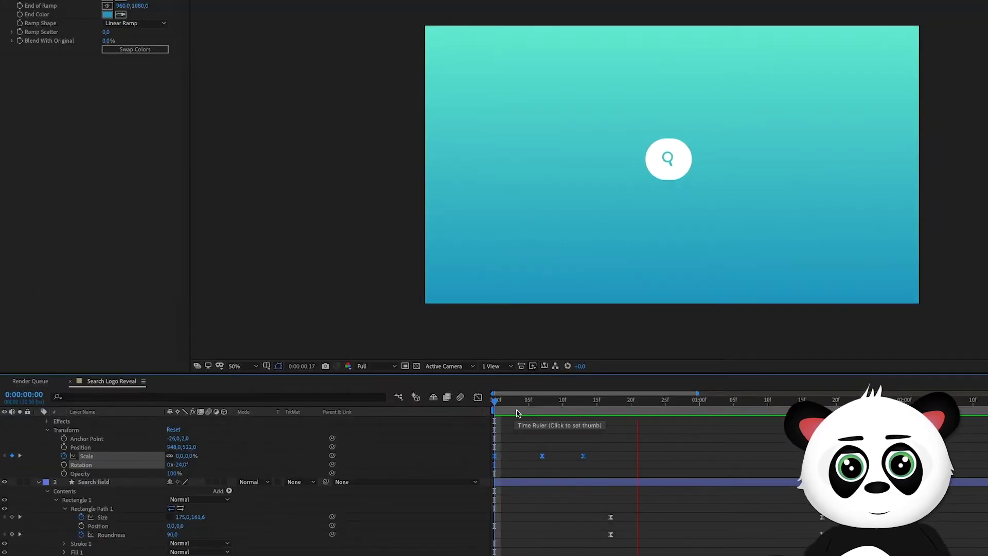
Step: Keyframe the magnifying glass's Position at 948, 522 at 0:00:00:17 and at 1224, 522 at 0:00:01:18
{"action": "left_click_drag", "start_coordinate": [563, 404], "coordinate": [477, 405]}
{"action": "left_click_drag", "start_coordinate": [553, 407], "coordinate": [611, 406]}
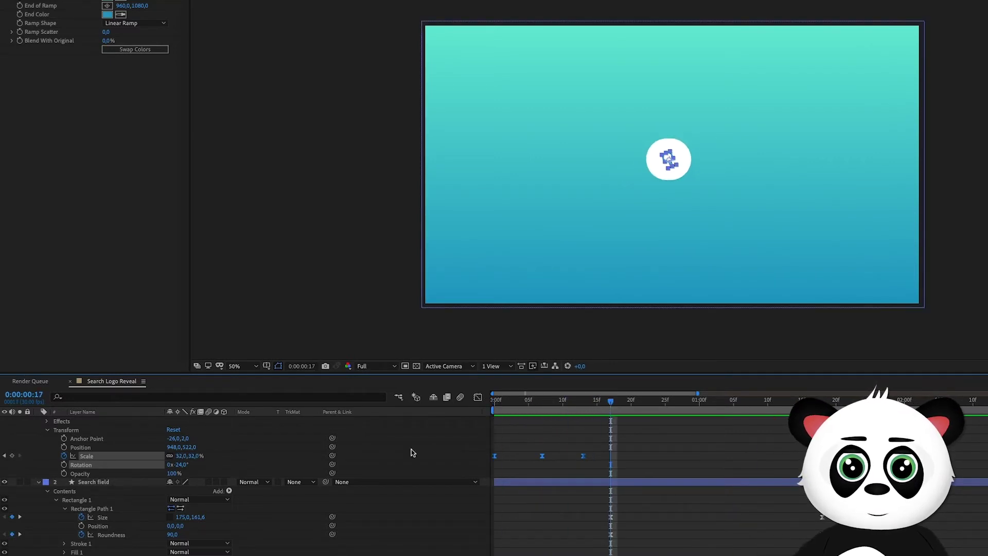
{"action": "left_click", "coordinate": [64, 447]}
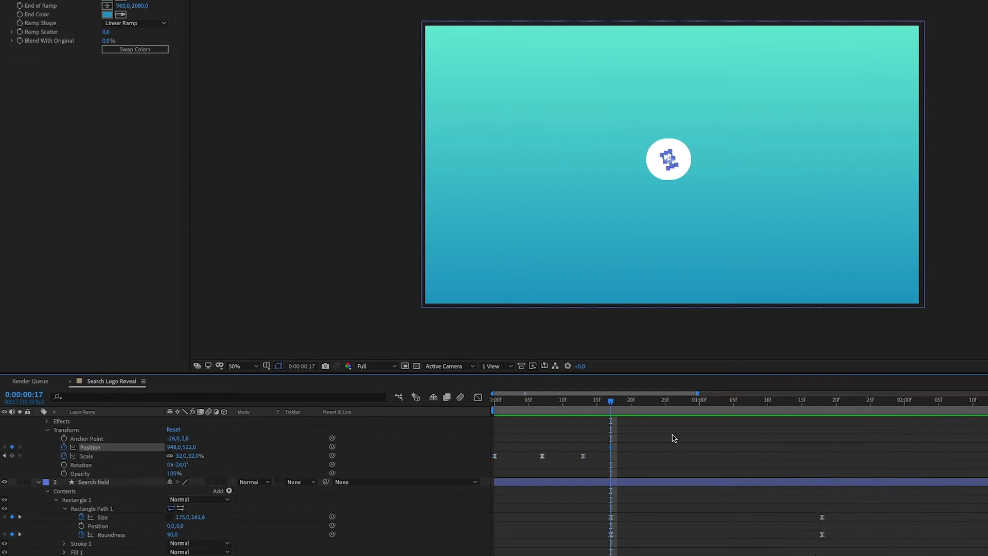
{"action": "left_click_drag", "start_coordinate": [620, 407], "coordinate": [823, 406]}
{"action": "left_click_drag", "start_coordinate": [174, 446], "coordinate": [315, 443]}
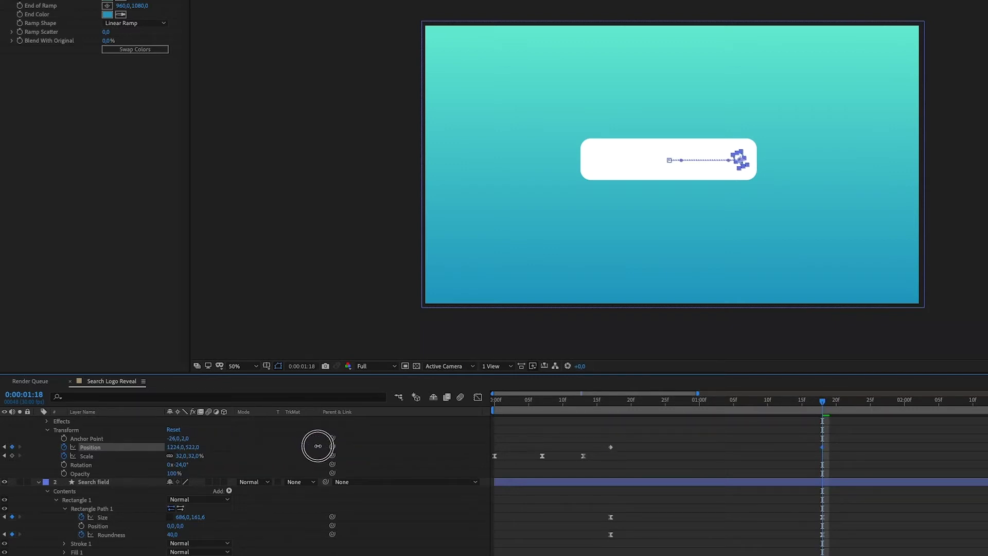
Step: Apply Easy Ease to both Position keyframes of the Magnifying Glass layer
{"action": "left_click_drag", "start_coordinate": [847, 453], "coordinate": [608, 449]}
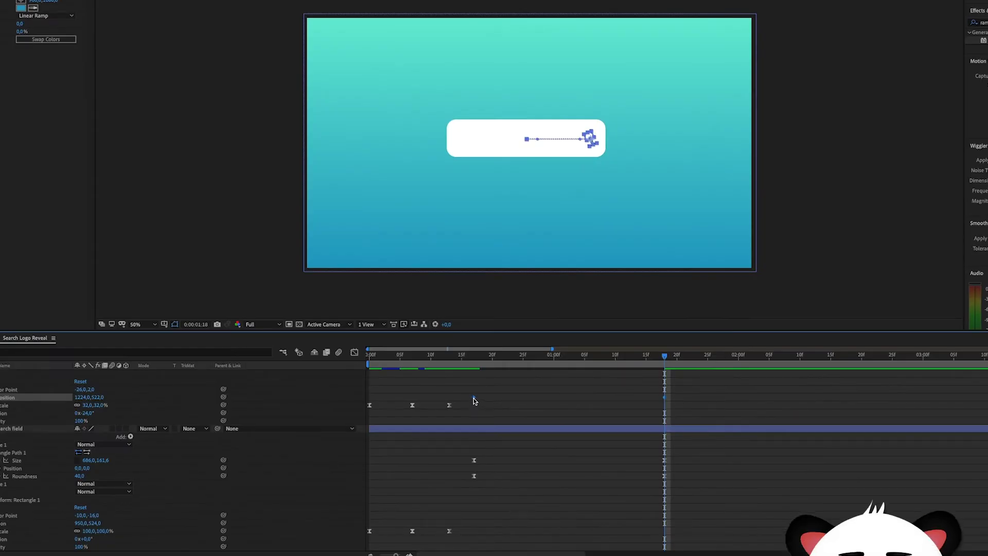
{"action": "right_click", "coordinate": [473, 399]}
{"action": "mouse_move", "coordinate": [568, 504]}
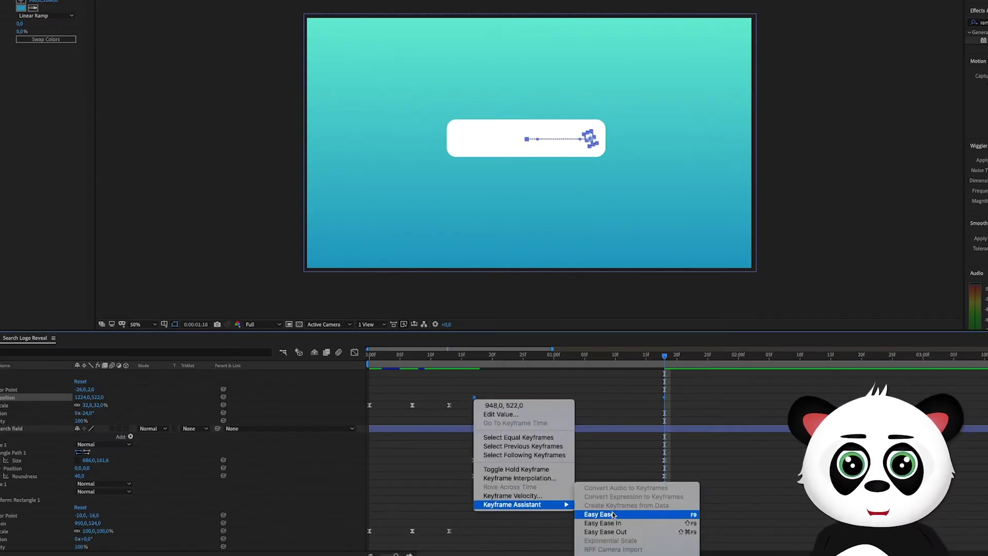
{"action": "left_click", "coordinate": [598, 514]}
Step: Reshape the magnifying glass's Position speed graph so the move starts slowly and peaks near the end
{"action": "left_click", "coordinate": [354, 353]}
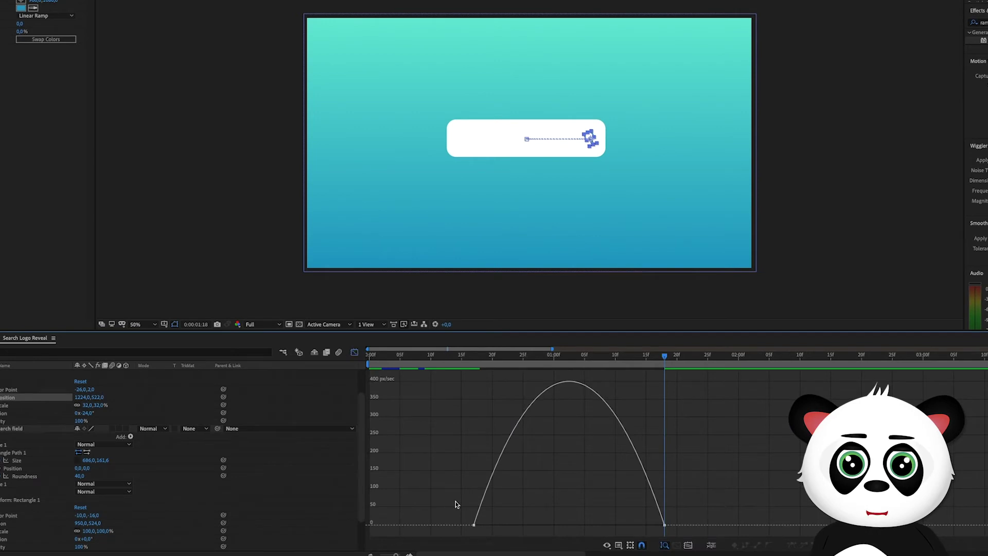
{"action": "left_click", "coordinate": [474, 525]}
{"action": "left_click_drag", "start_coordinate": [505, 526], "coordinate": [569, 524]}
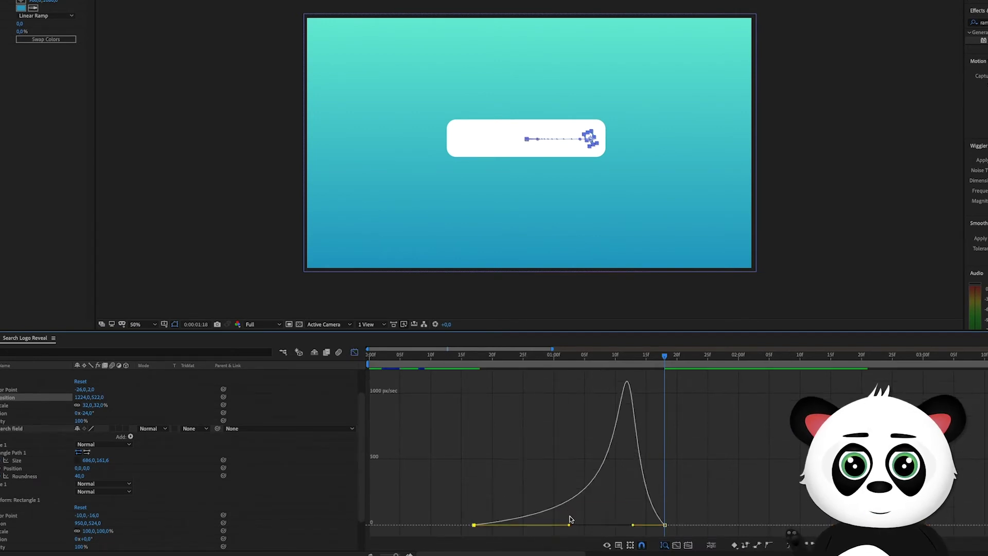
{"action": "left_click", "coordinate": [354, 352]}
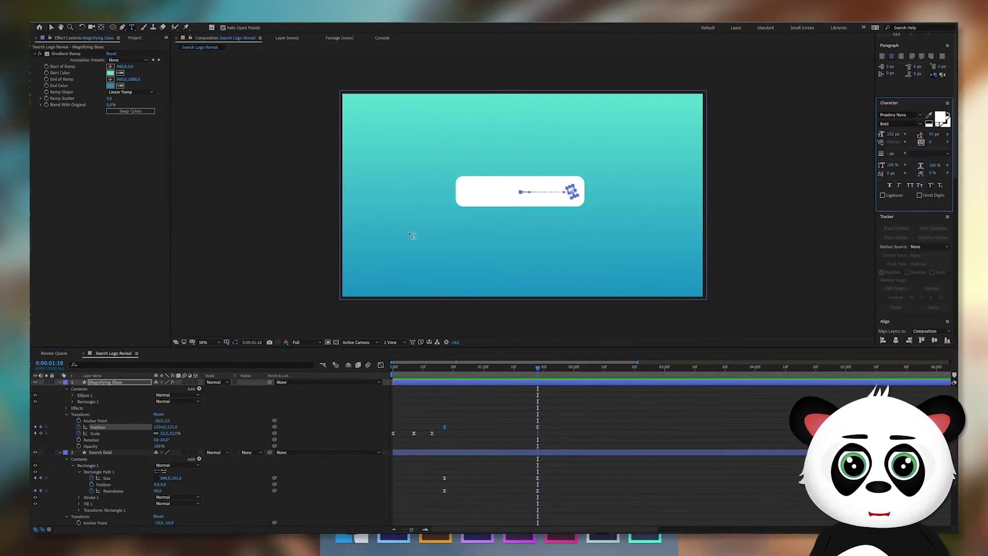
Step: Add a text layer reading "Panda Explains" in the composition
{"action": "left_click", "coordinate": [430, 267]}
{"action": "type", "text": "Panda Explains"}
Step: Style the text as dark teal Proxima Nova Light at 34 px and place it inside the search bar
{"action": "key", "text": "ctrl+a"}
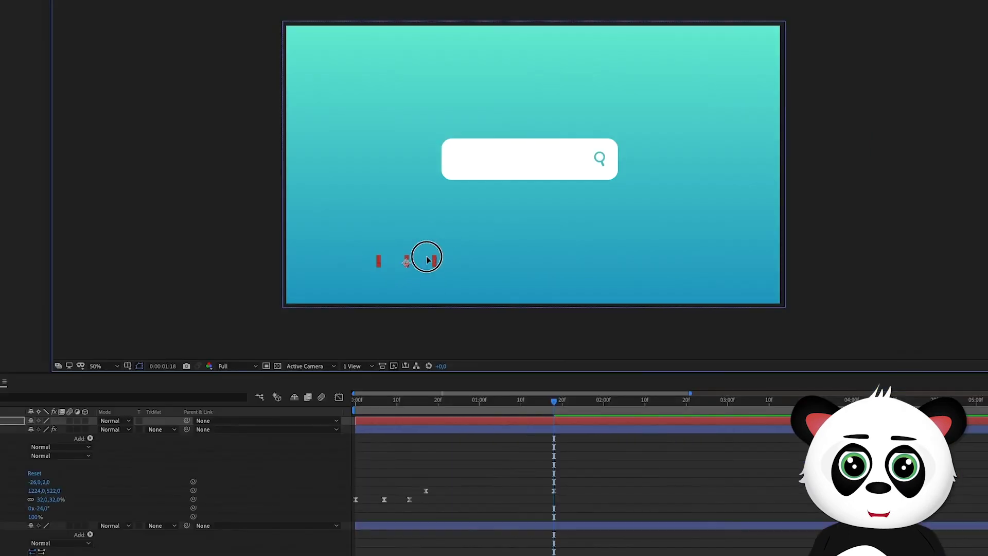
{"action": "left_click_drag", "start_coordinate": [444, 263], "coordinate": [504, 163]}
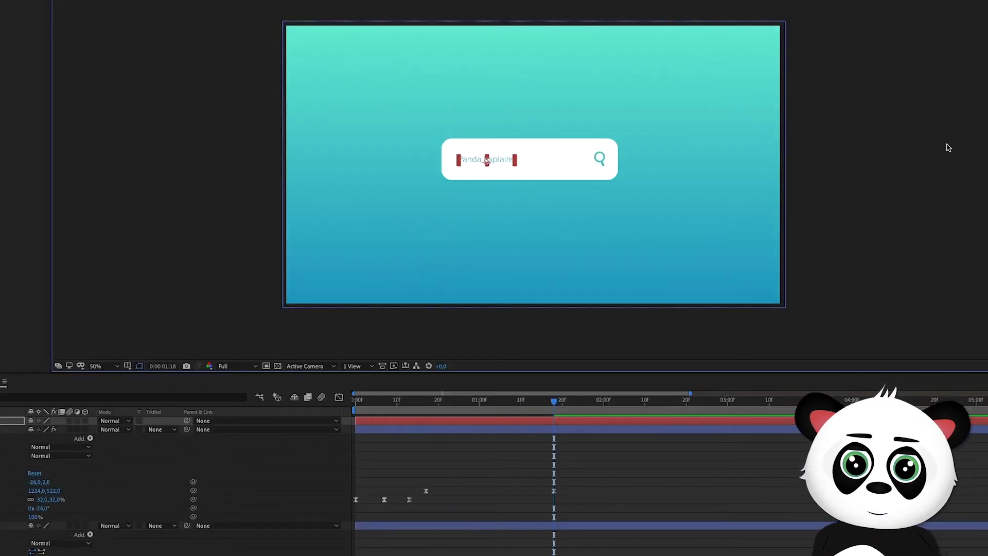
{"action": "left_click", "coordinate": [972, 87]}
{"action": "mouse_move", "coordinate": [163, 247]}
{"action": "left_mouse_down"}
{"action": "mouse_move", "coordinate": [156, 233]}
{"action": "mouse_move", "coordinate": [137, 236]}
{"action": "left_mouse_up"}
{"action": "left_click", "coordinate": [293, 176]}
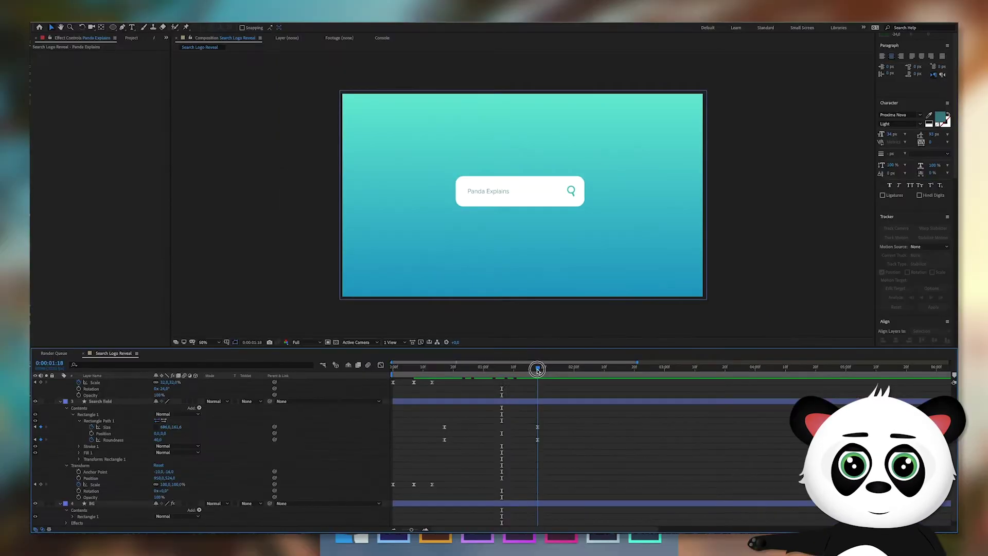
Step: Shift the Panda Explains layer to start at 0:00:01:18 and apply the Typewriter animation preset to it
{"action": "scroll", "coordinate": [519, 434], "scroll_direction": "up", "scroll_amount": 3}
{"action": "left_click_drag", "start_coordinate": [440, 382], "coordinate": [575, 384]}
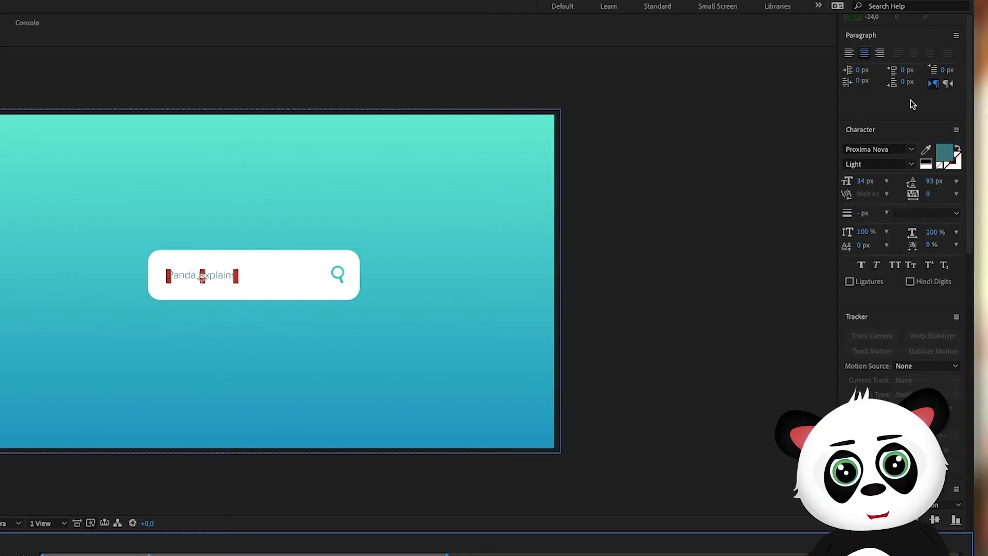
{"action": "scroll", "coordinate": [918, 69], "scroll_direction": "up", "scroll_amount": 10}
{"action": "left_click", "coordinate": [884, 122]}
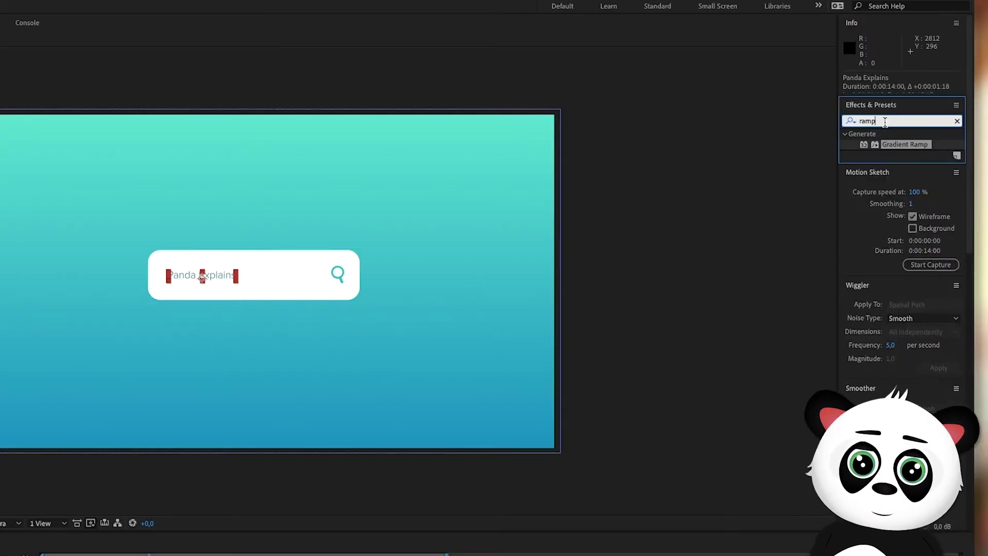
{"action": "type", "text": "type"}
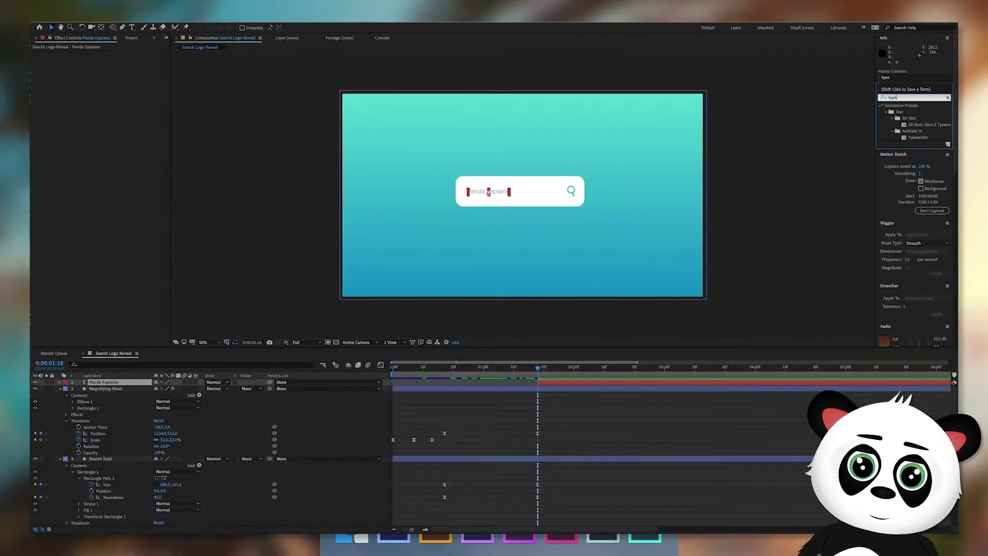
{"action": "left_click_drag", "start_coordinate": [917, 138], "coordinate": [496, 192]}
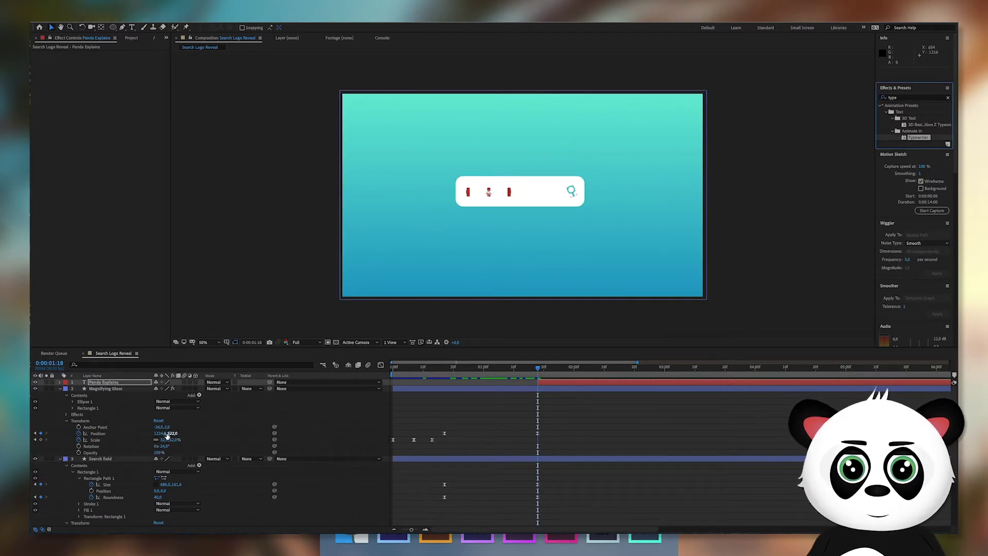
Step: Shorten the typing animation by moving the Range Selector's last Start keyframe to about 0:00:03:20
{"action": "left_click", "coordinate": [60, 382]}
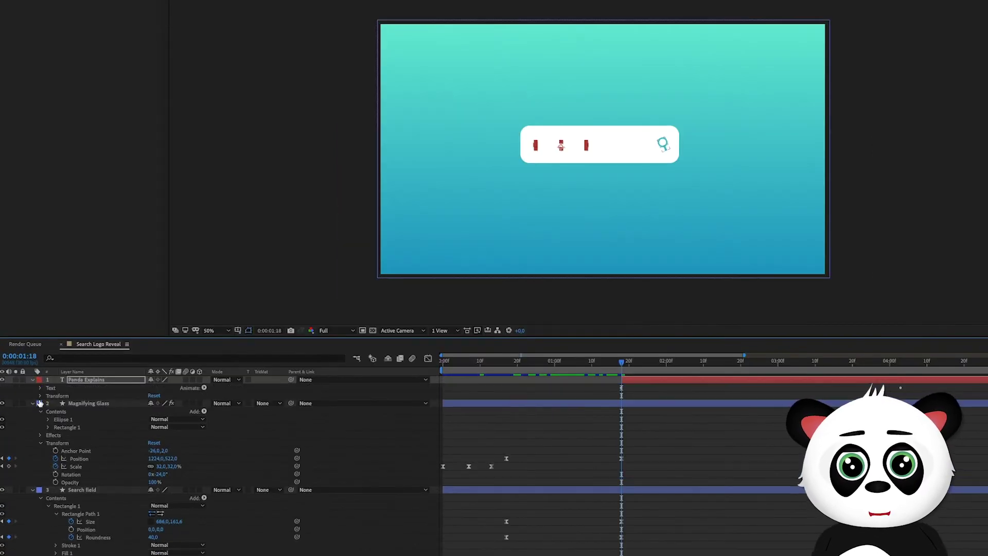
{"action": "left_click", "coordinate": [66, 395]}
{"action": "left_click", "coordinate": [40, 388]}
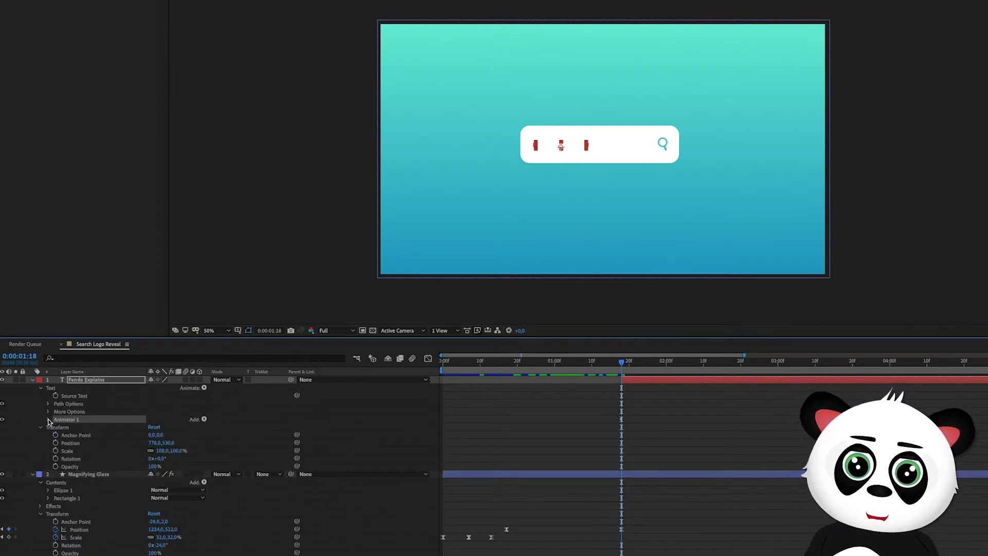
{"action": "left_click", "coordinate": [48, 420]}
{"action": "left_click", "coordinate": [55, 428]}
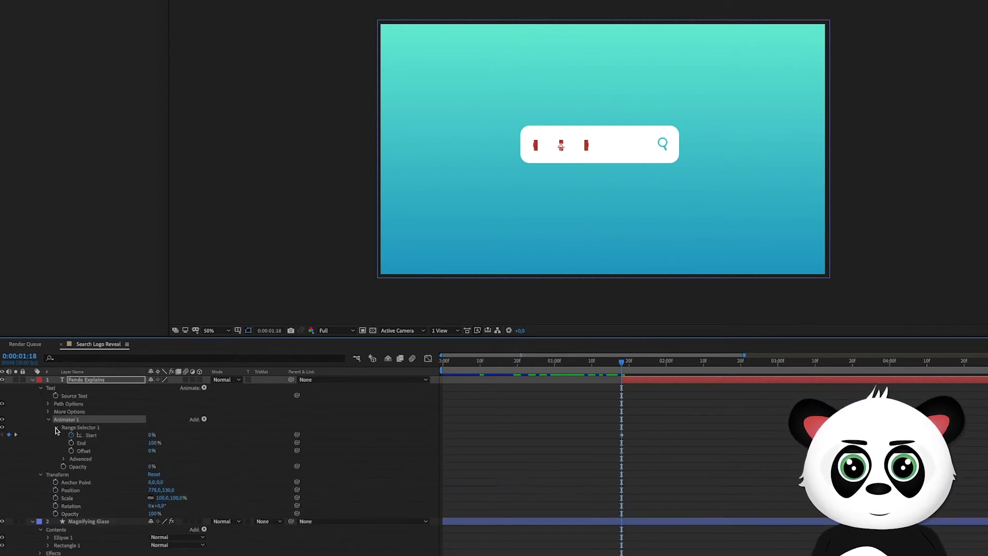
{"action": "mouse_move", "coordinate": [643, 363]}
{"action": "left_mouse_down"}
{"action": "mouse_move", "coordinate": [897, 365]}
{"action": "mouse_move", "coordinate": [643, 366]}
{"action": "left_mouse_up"}
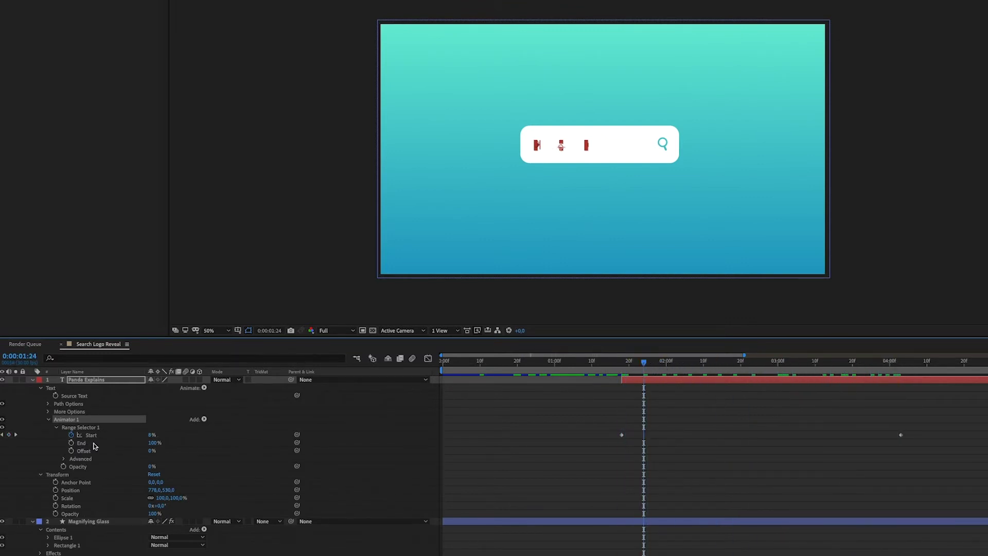
{"action": "left_click_drag", "start_coordinate": [903, 438], "coordinate": [852, 437]}
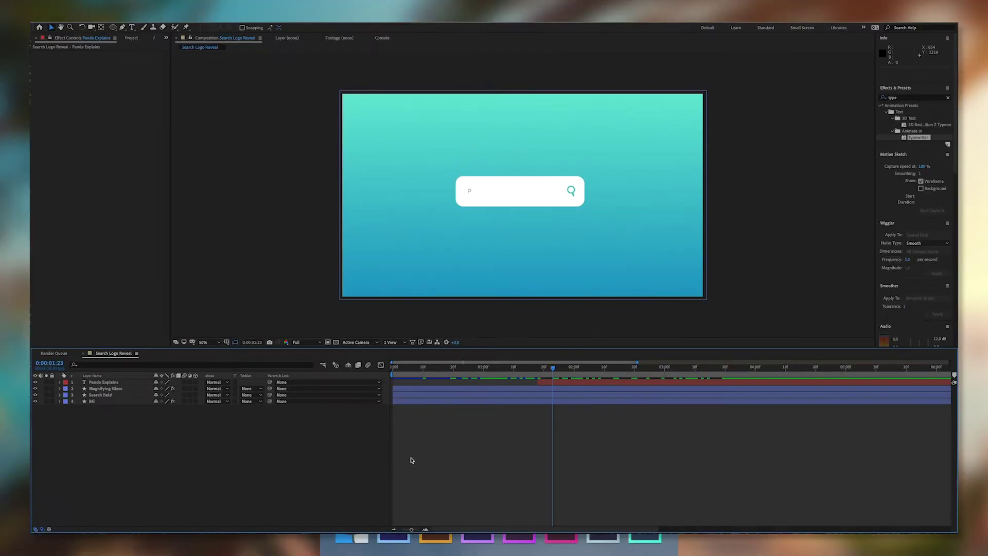
Step: Create a new shape layer and draw a small upright rectangle on it near the search bar's middle
{"action": "right_click", "coordinate": [432, 456]}
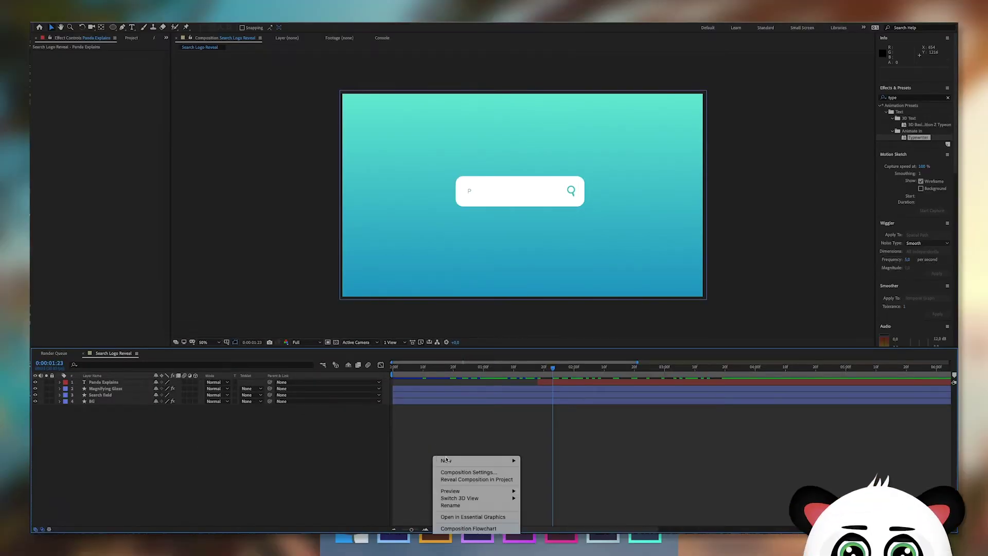
{"action": "mouse_move", "coordinate": [447, 461]}
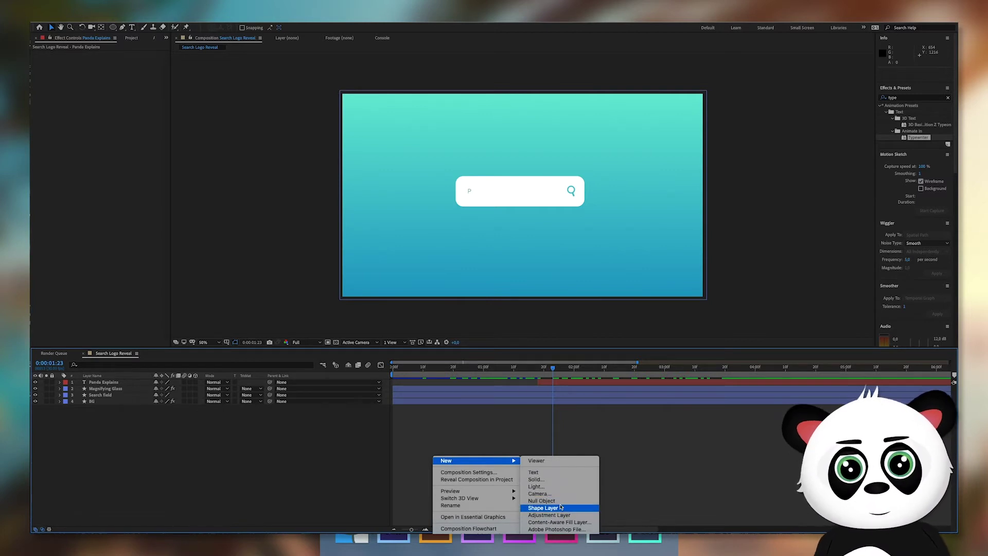
{"action": "left_click", "coordinate": [542, 508]}
{"action": "left_click", "coordinate": [111, 28]}
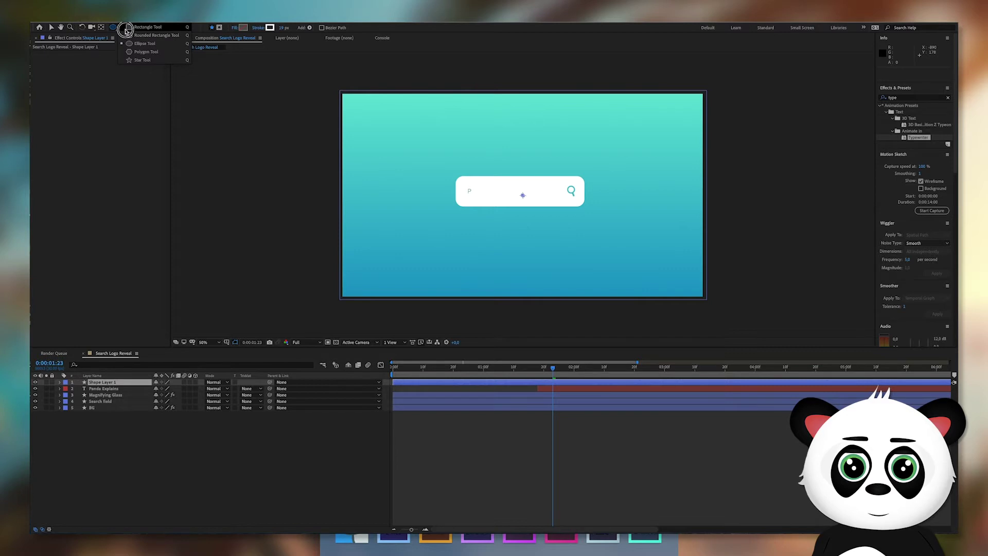
{"action": "left_click", "coordinate": [126, 28]}
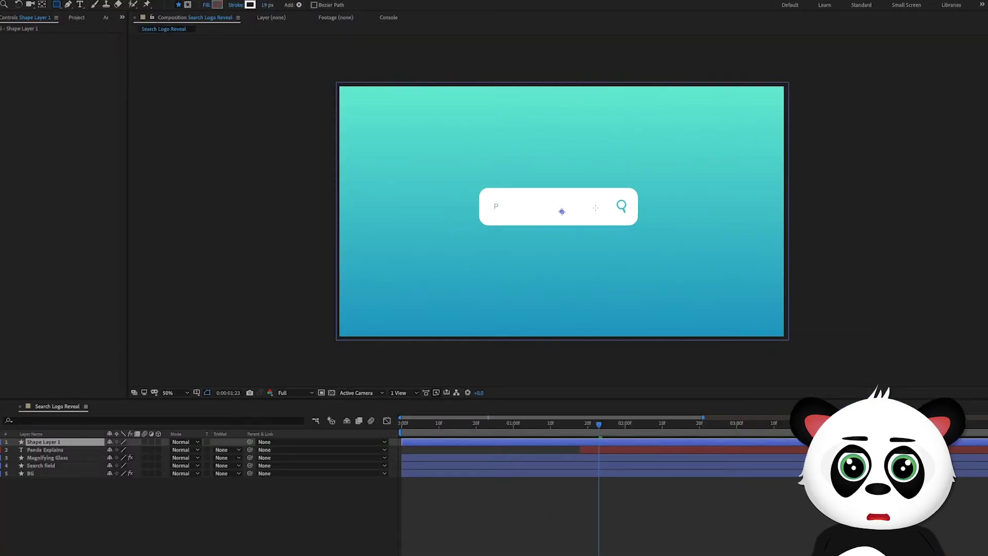
{"action": "left_click_drag", "start_coordinate": [574, 200], "coordinate": [580, 214]}
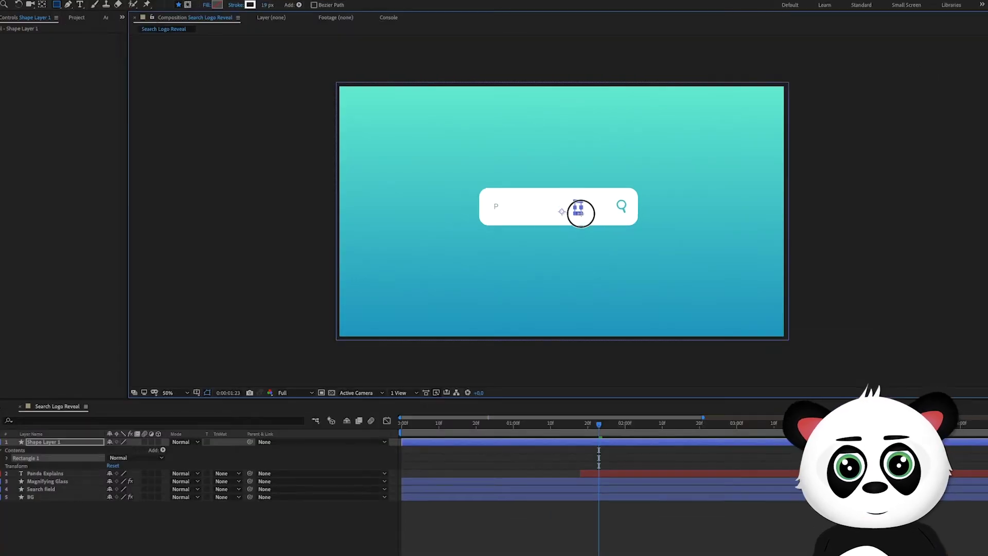
Step: Give the small rectangle a white fill with a 0 px stroke and move it just below the search bar
{"action": "scroll", "coordinate": [562, 212], "scroll_direction": "up", "scroll_amount": 4}
{"action": "left_click", "coordinate": [217, 5]}
{"action": "left_click", "coordinate": [137, 216]}
{"action": "left_click", "coordinate": [346, 223]}
{"action": "key", "text": "v"}
{"action": "left_click_drag", "start_coordinate": [622, 195], "coordinate": [478, 315]}
Step: Draw a white arrowhead over the upper part of the rectangle with the Pen tool to form a cursor
{"action": "left_click", "coordinate": [67, 5]}
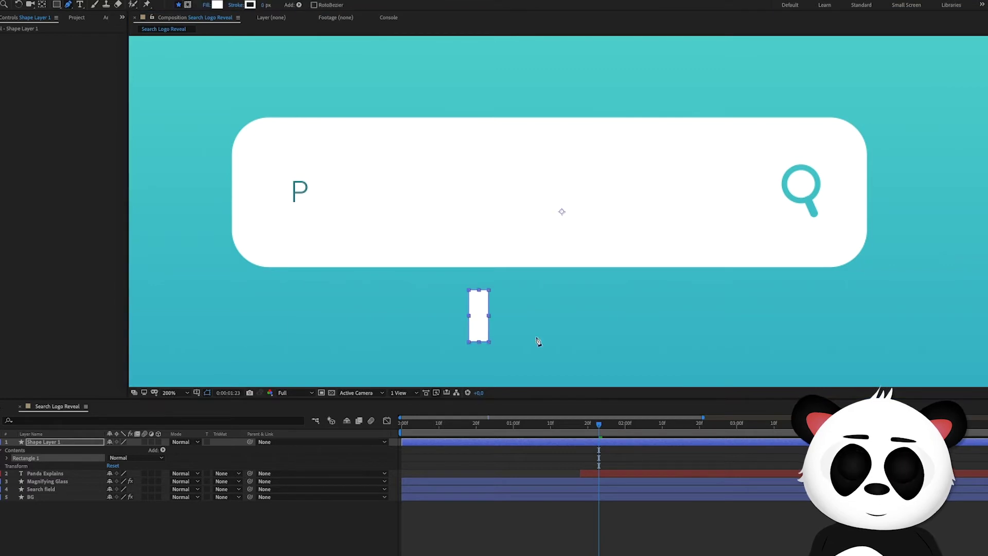
{"action": "left_click", "coordinate": [452, 317]}
{"action": "left_click", "coordinate": [478, 263]}
{"action": "left_click", "coordinate": [501, 318]}
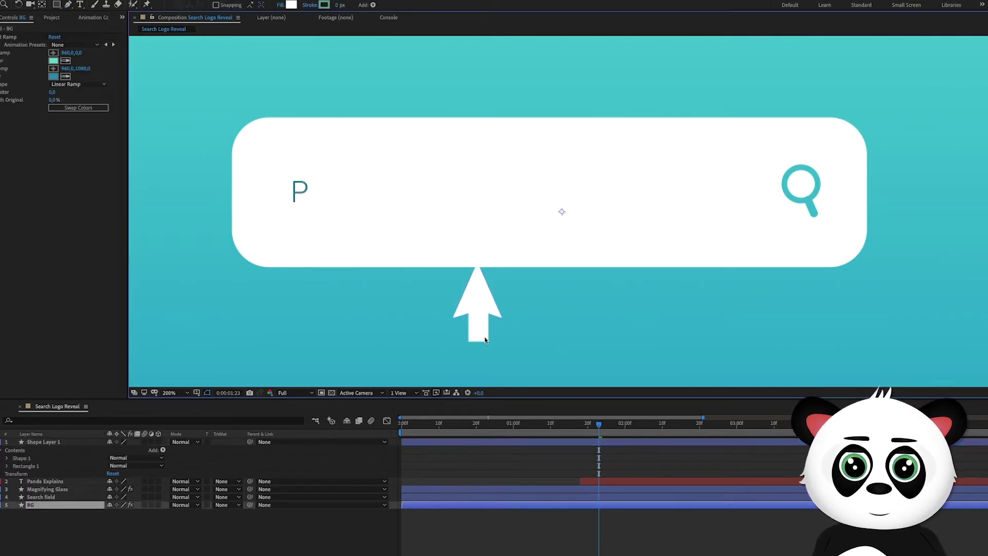
Step: Narrow the cursor arrow's shaft and add a Drop Shadow effect with 10% opacity to its shape layer
{"action": "key", "text": "v"}
{"action": "left_click", "coordinate": [479, 323]}
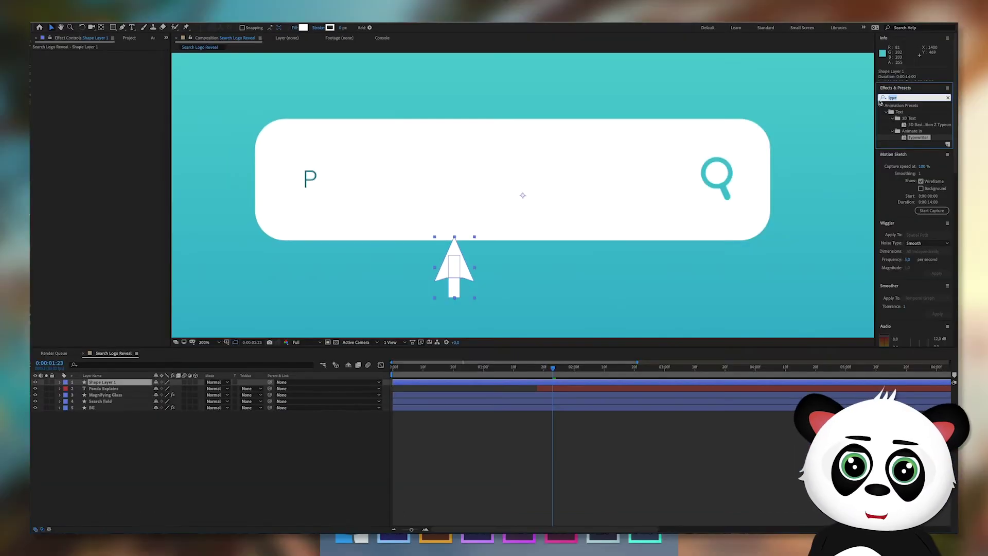
{"action": "type", "text": "drop"}
{"action": "left_click_drag", "start_coordinate": [926, 192], "coordinate": [455, 266]}
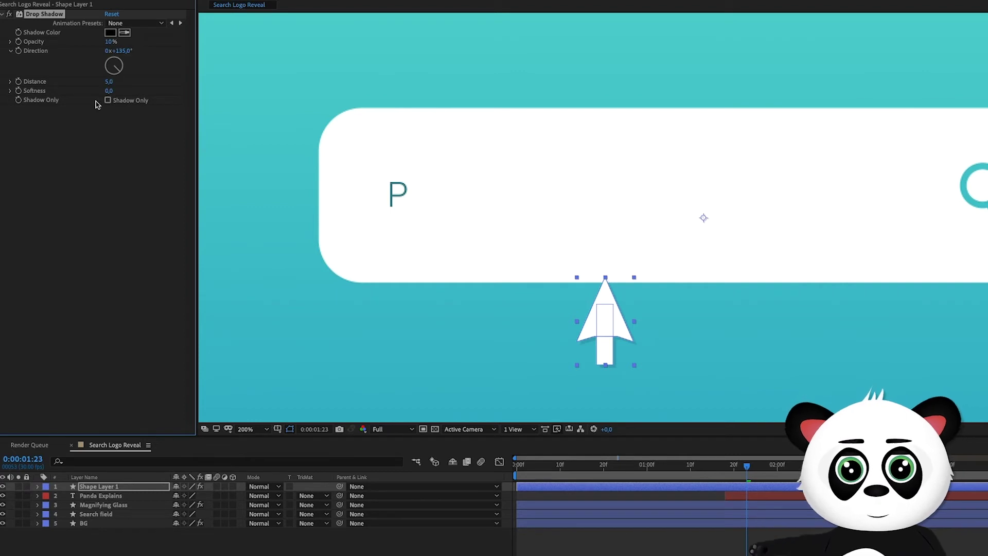
Step: Rotate the cursor arrow layer to -10° and move its anchor point to the arrow's centre
{"action": "left_click", "coordinate": [37, 486]}
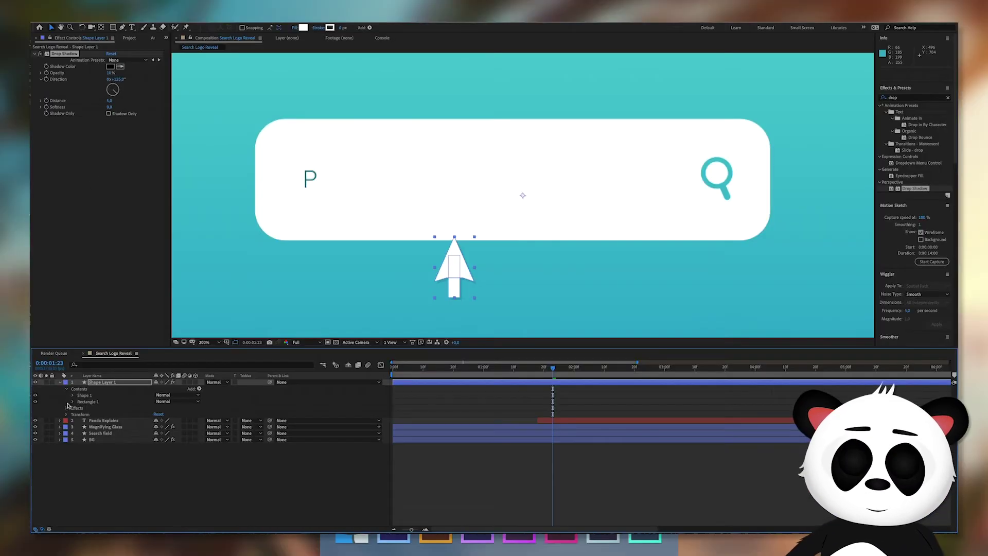
{"action": "left_click", "coordinate": [67, 414]}
{"action": "left_click_drag", "start_coordinate": [164, 441], "coordinate": [161, 444]}
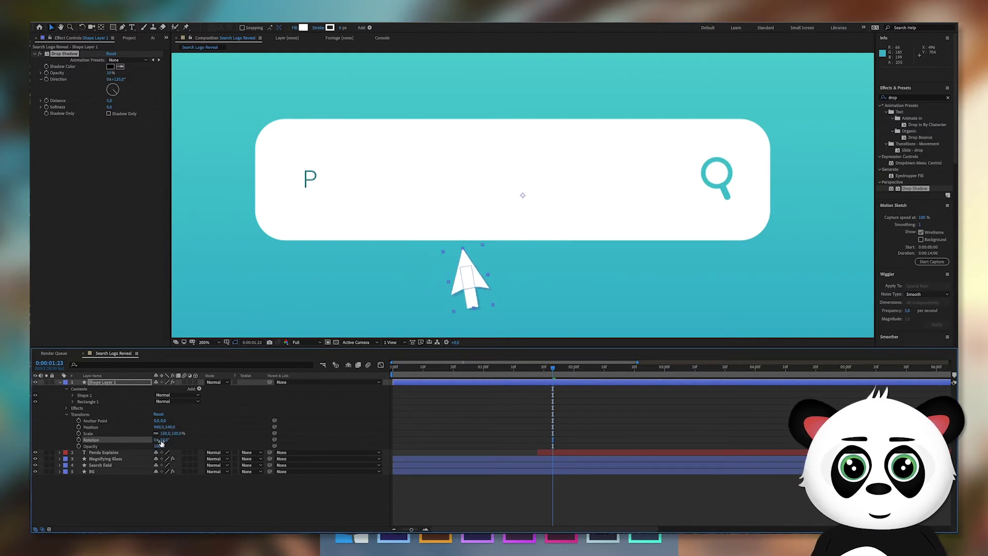
{"action": "left_click", "coordinate": [102, 28]}
{"action": "left_click_drag", "start_coordinate": [522, 195], "coordinate": [467, 275]}
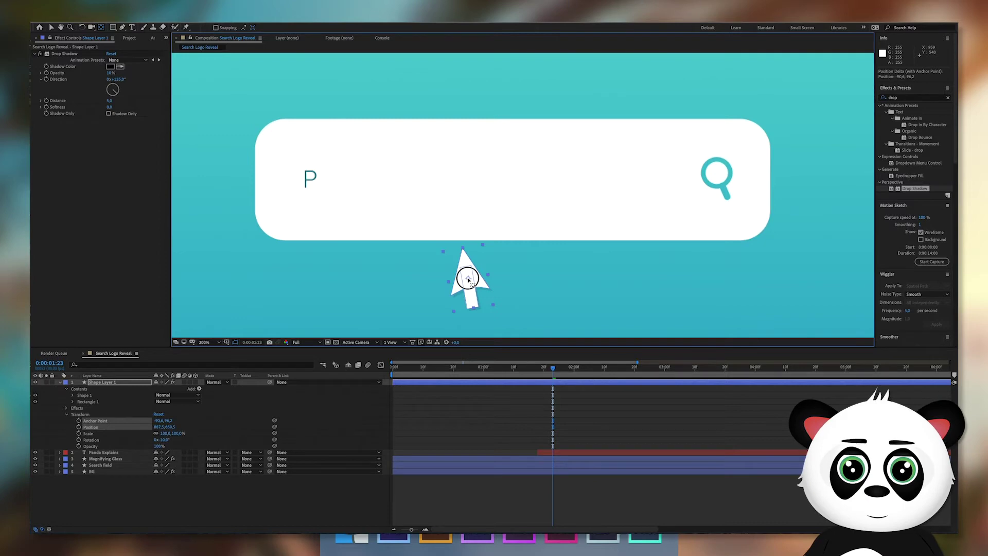
{"action": "scroll", "coordinate": [457, 268], "scroll_direction": "down", "scroll_amount": 2}
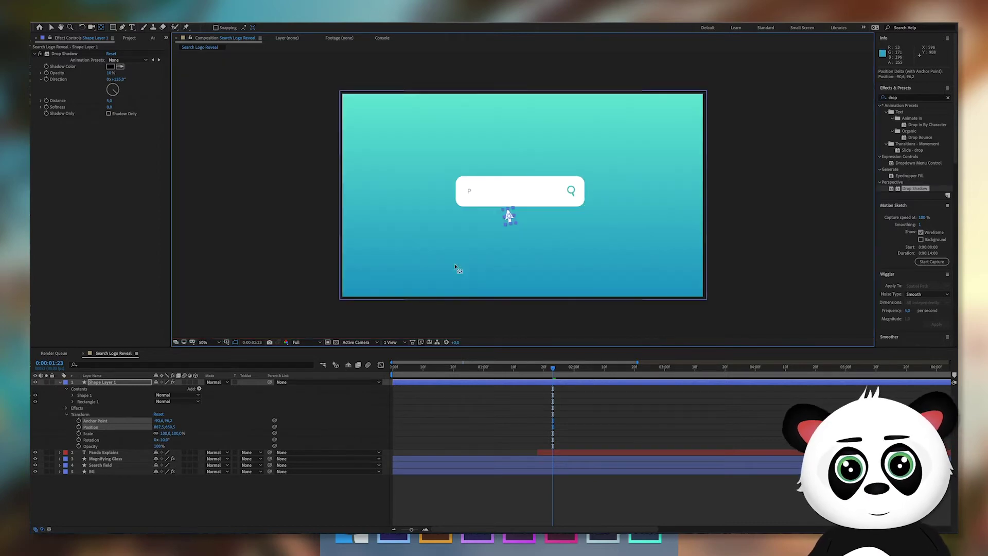
Step: Shift the cursor arrow layer to start together with the text layer at 0:00:01:18, and move the current time there
{"action": "left_click", "coordinate": [448, 382]}
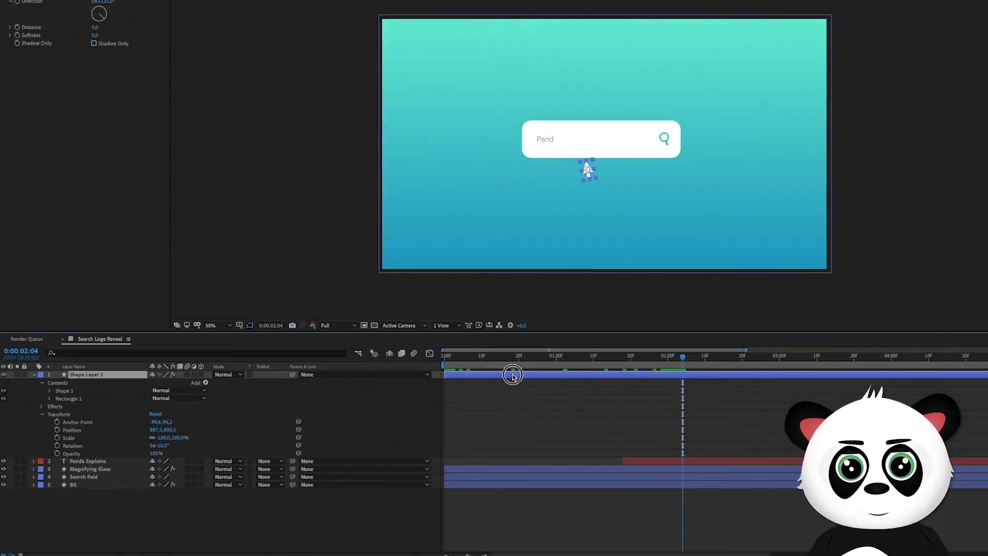
{"action": "left_click_drag", "start_coordinate": [512, 375], "coordinate": [641, 389]}
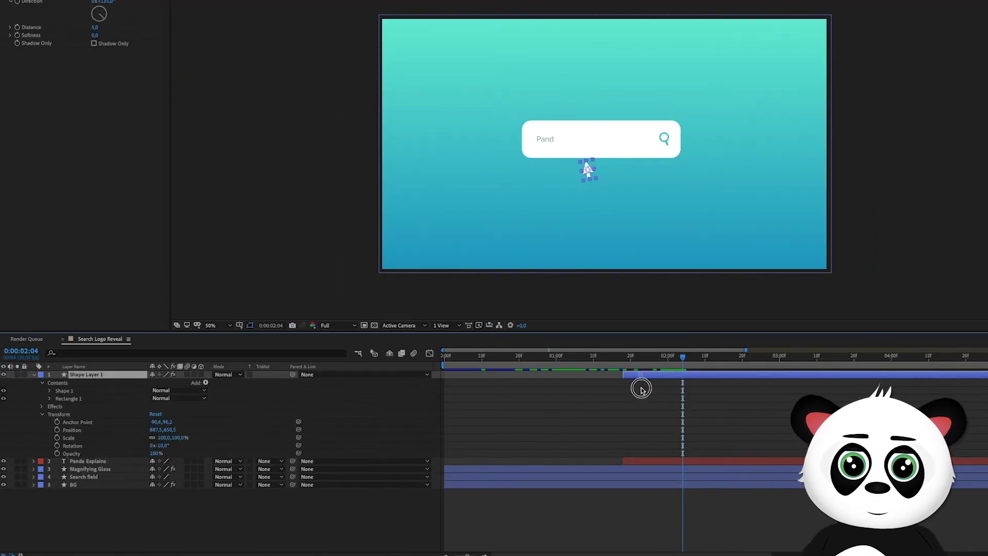
{"action": "left_click", "coordinate": [626, 357]}
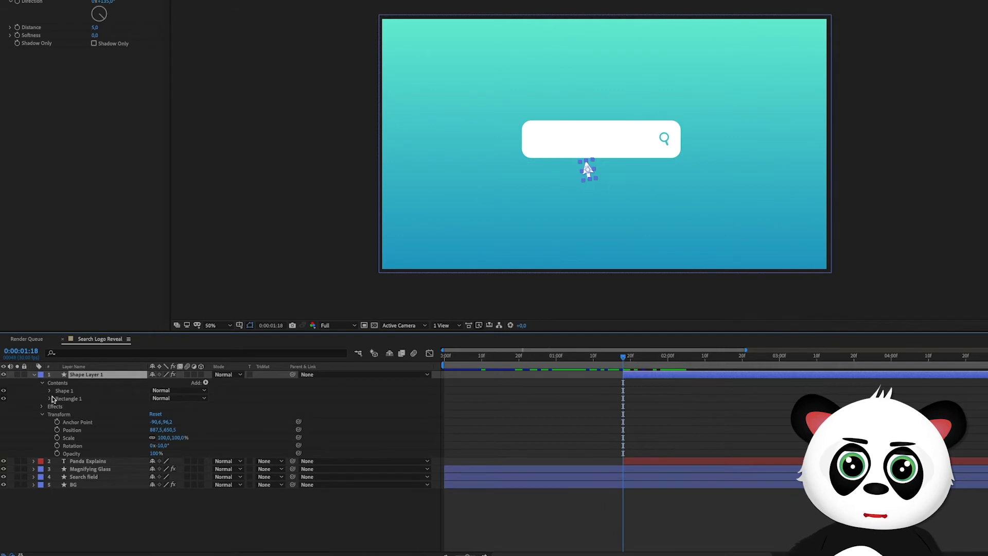
Step: Keyframe the cursor arrow's Position from just below the frame, about (582, 1123), at 0:00:01:18 to the magnifying glass, about (1220, 535), at 0:00:03:21
{"action": "left_click", "coordinate": [58, 429]}
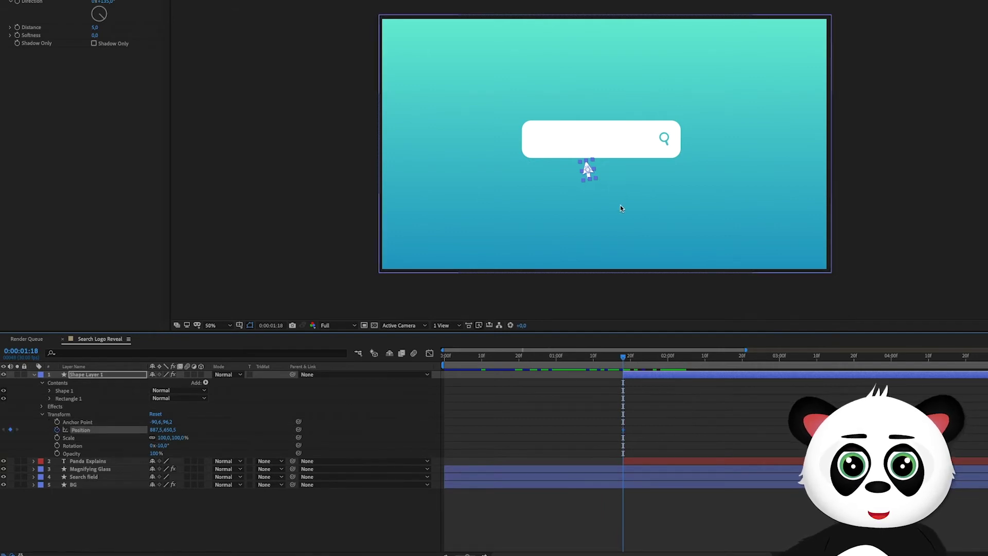
{"action": "left_click", "coordinate": [589, 175]}
{"action": "left_click_drag", "start_coordinate": [588, 176], "coordinate": [518, 277]}
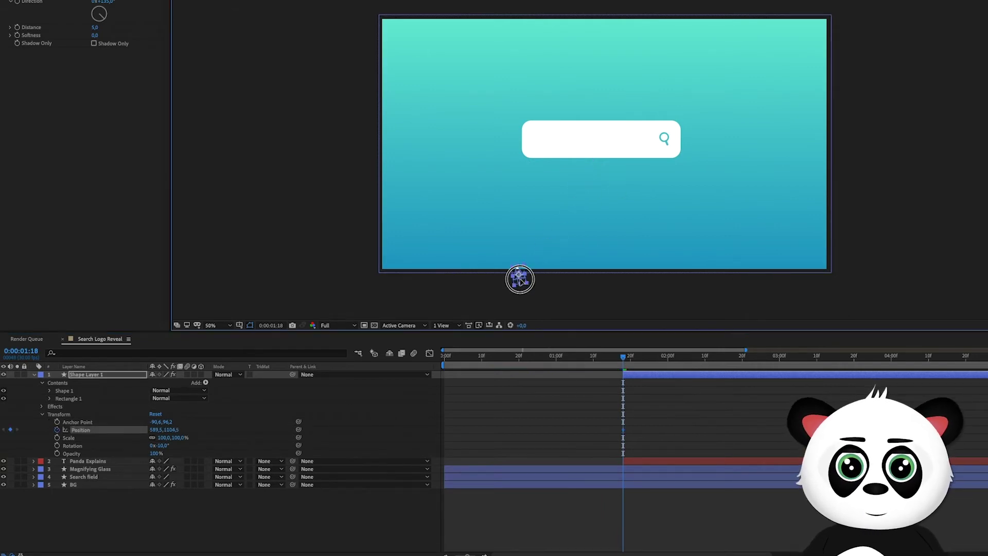
{"action": "left_click_drag", "start_coordinate": [626, 360], "coordinate": [857, 363]}
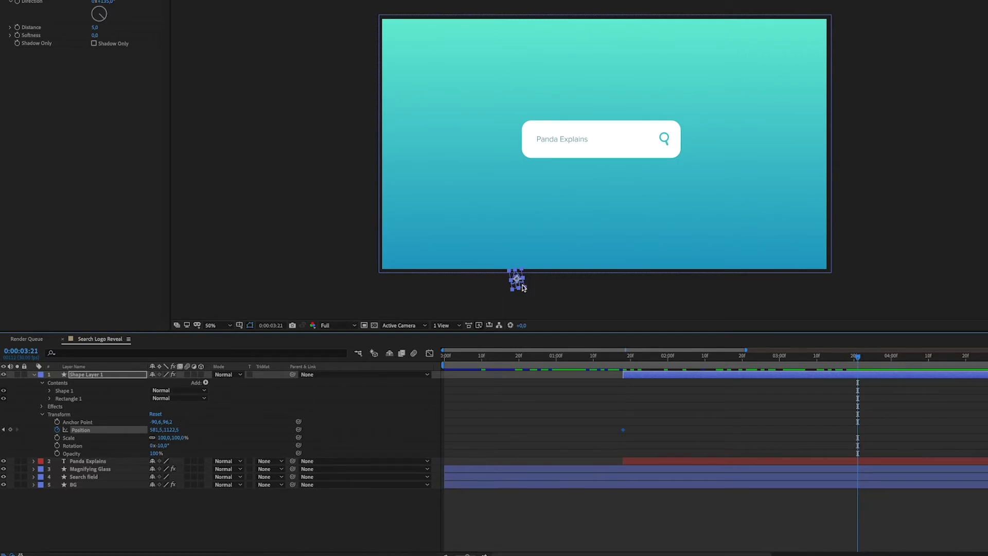
{"action": "left_click_drag", "start_coordinate": [518, 286], "coordinate": [666, 151]}
Step: Apply Easy Ease to both Position keyframes of the cursor arrow and show their curve in the Graph Editor
{"action": "left_click_drag", "start_coordinate": [897, 440], "coordinate": [628, 428]}
{"action": "left_click_drag", "start_coordinate": [621, 427], "coordinate": [622, 429]}
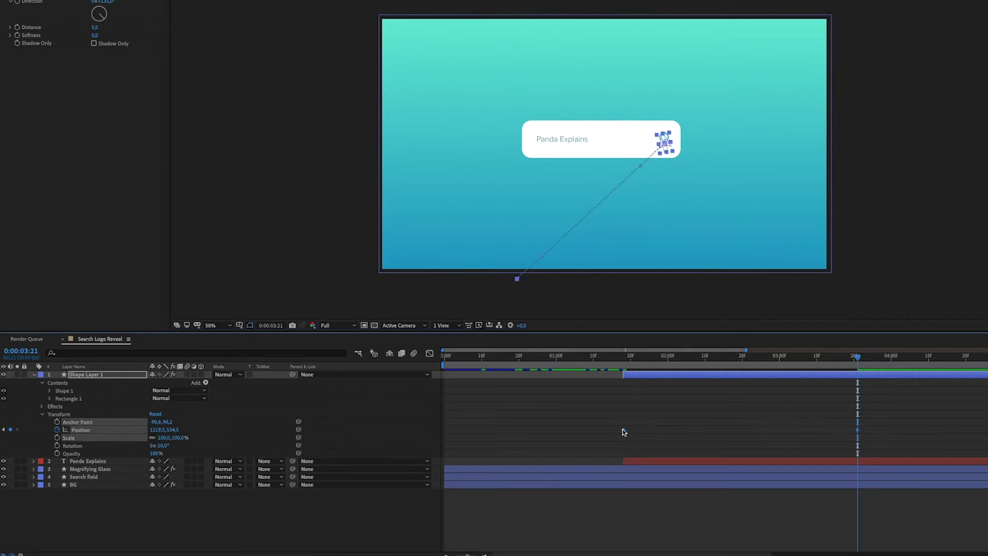
{"action": "right_click", "coordinate": [623, 429]}
{"action": "mouse_move", "coordinate": [679, 536]}
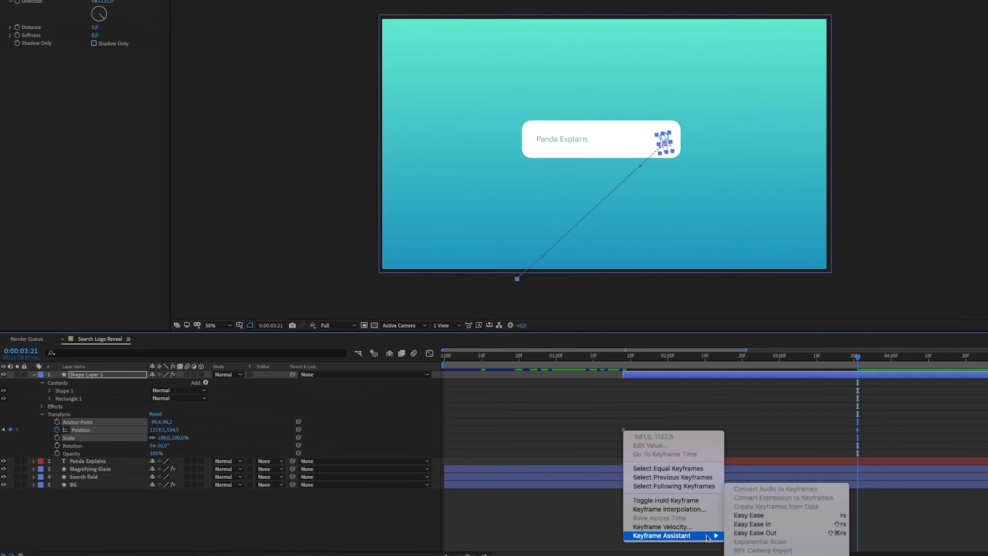
{"action": "left_click", "coordinate": [749, 523]}
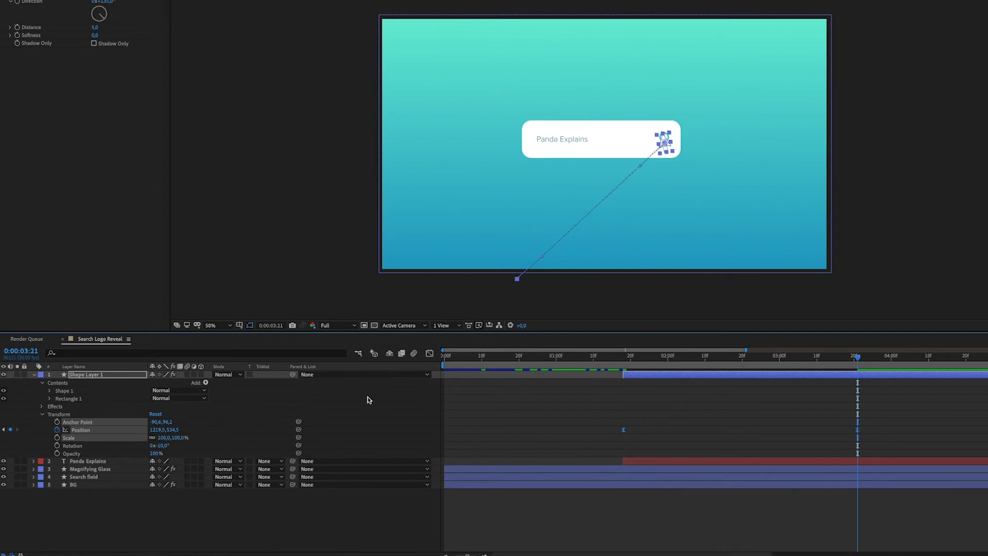
{"action": "left_click", "coordinate": [429, 353]}
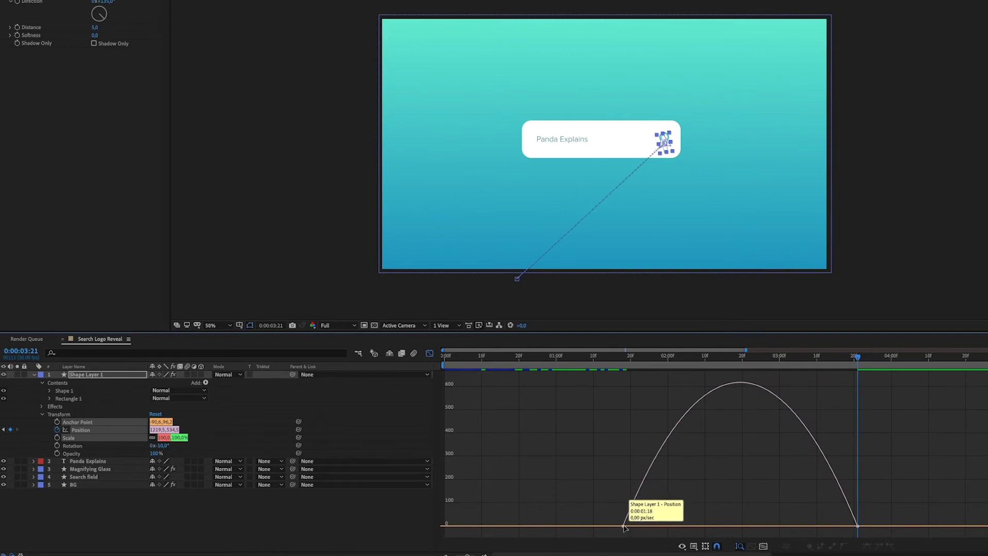
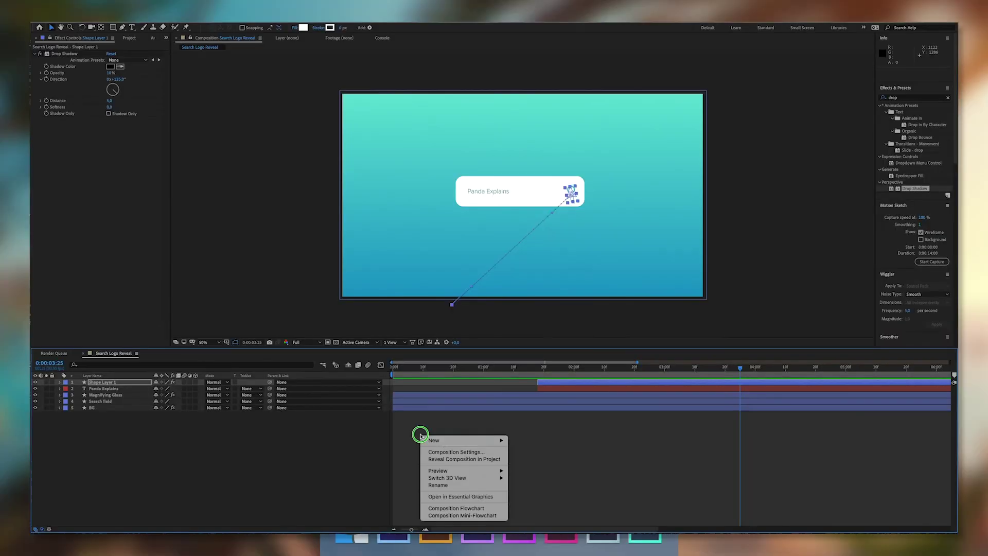
Step: Create a new shape layer and draw a small circle with the Ellipse tool inside the search bar, beyond the text
{"action": "left_click", "coordinate": [556, 488]}
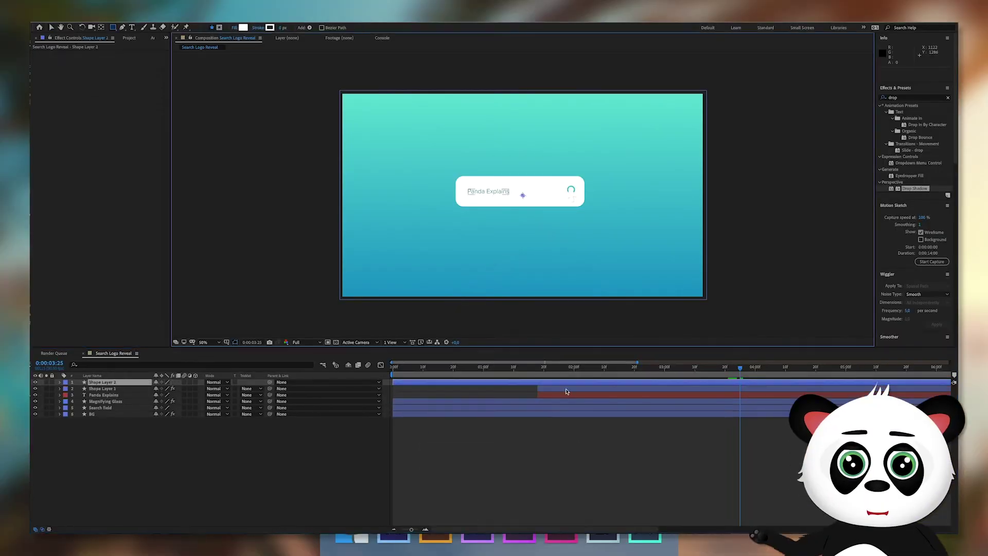
{"action": "key", "text": "period"}
{"action": "key", "text": "period"}
{"action": "key", "text": "period"}
{"action": "key", "text": "period"}
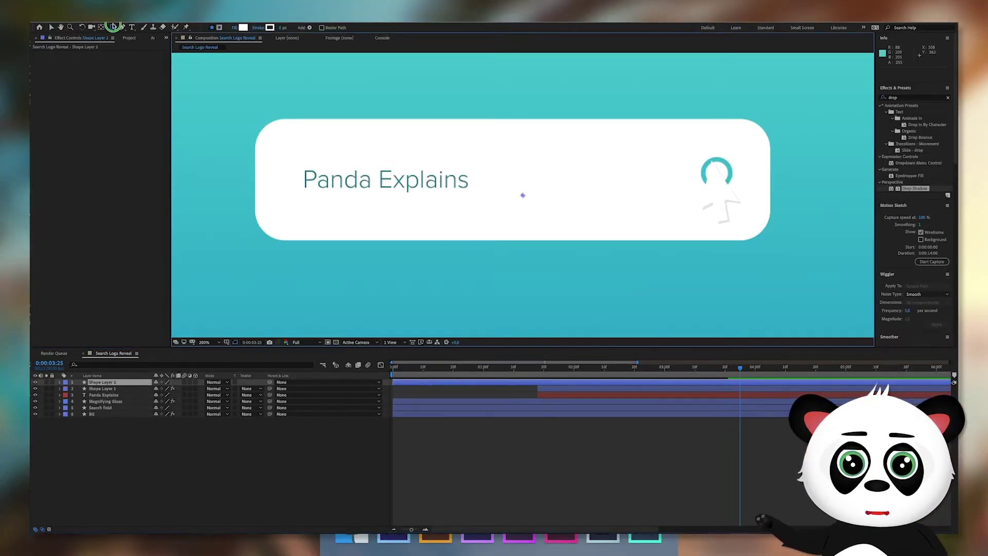
{"action": "left_click_drag", "start_coordinate": [113, 28], "coordinate": [128, 49]}
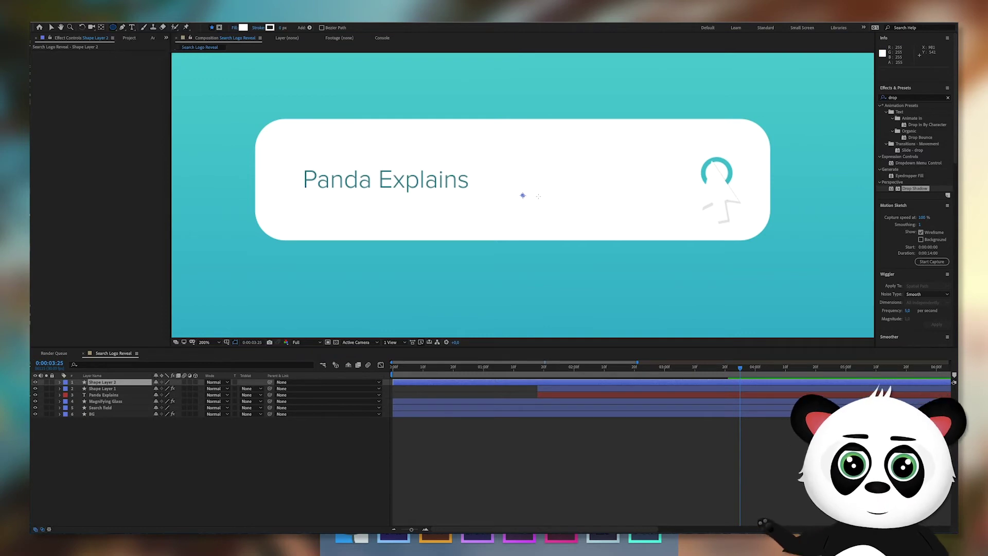
{"action": "left_click_drag", "start_coordinate": [538, 192], "coordinate": [548, 202]}
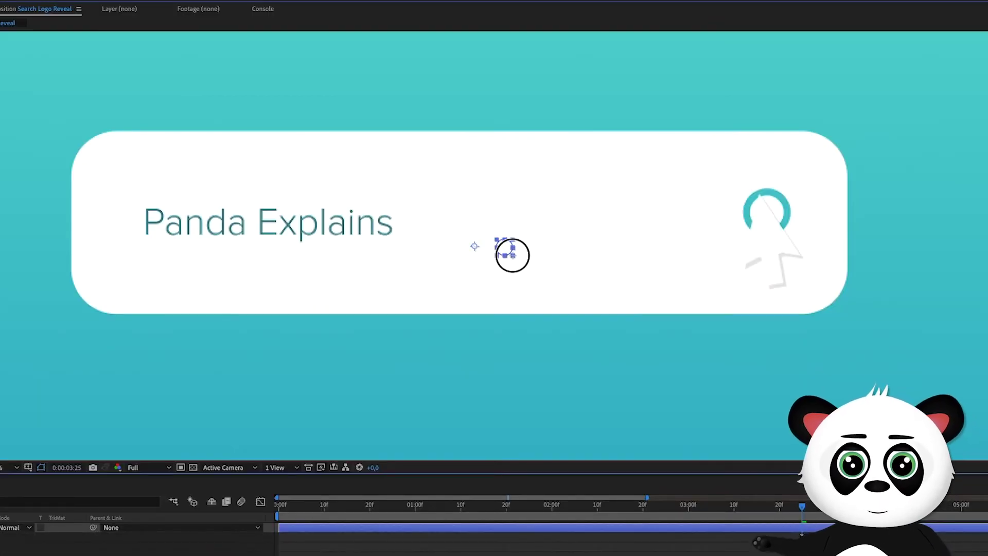
{"action": "left_click_drag", "start_coordinate": [513, 256], "coordinate": [514, 257]}
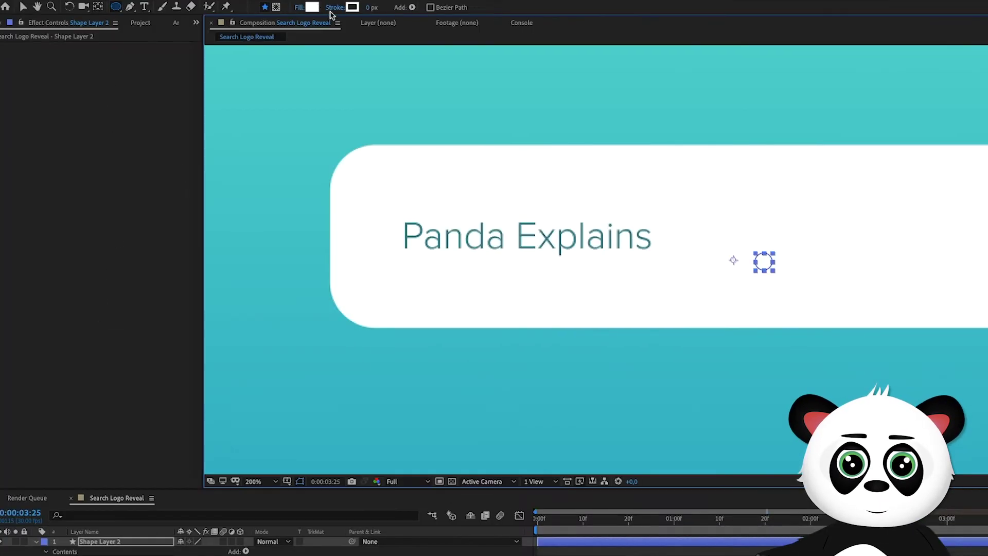
Step: Sample the teal for the circle's fill and darken it to #2B787E
{"action": "left_click", "coordinate": [308, 8]}
{"action": "left_click", "coordinate": [450, 328]}
{"action": "left_click", "coordinate": [650, 330]}
{"action": "left_click", "coordinate": [326, 335]}
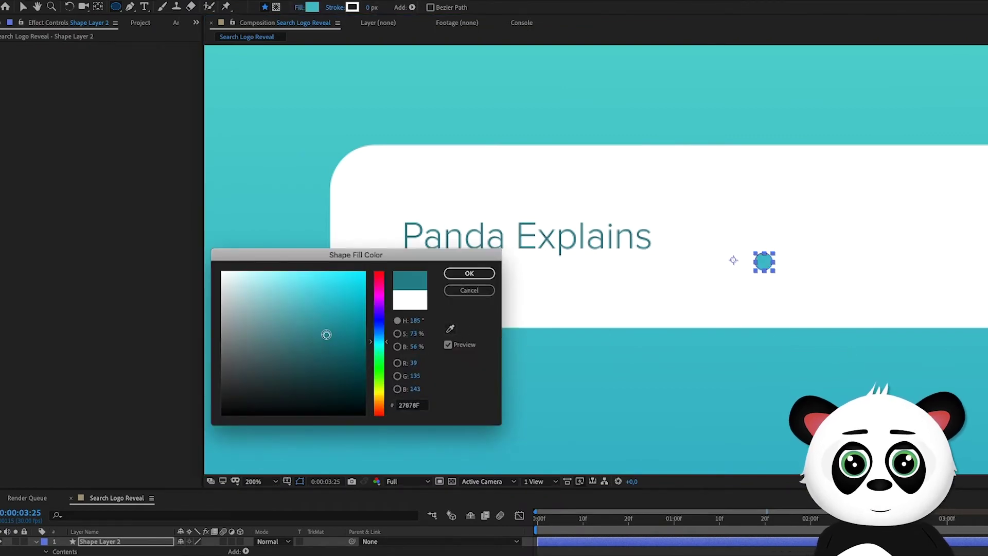
{"action": "left_click", "coordinate": [471, 274]}
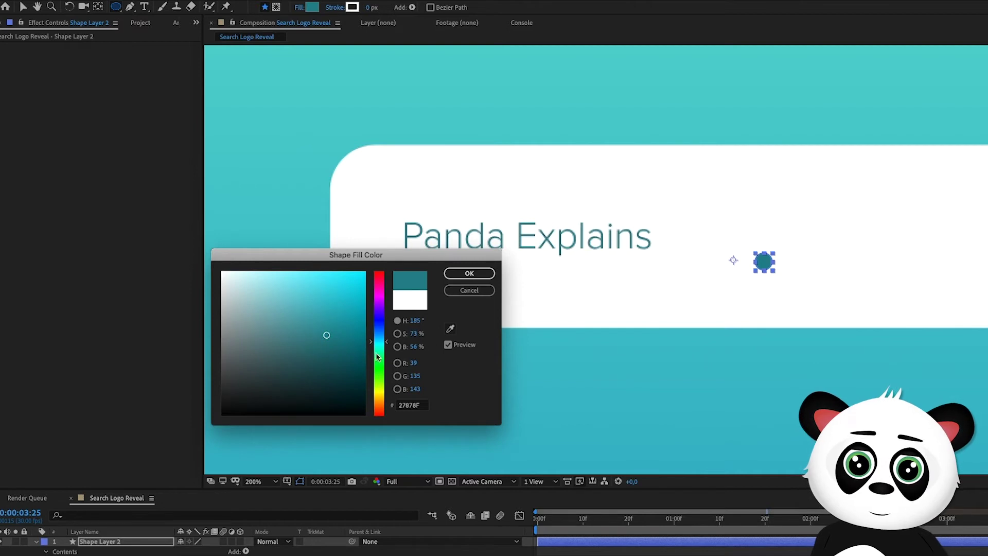
{"action": "left_click", "coordinate": [316, 343]}
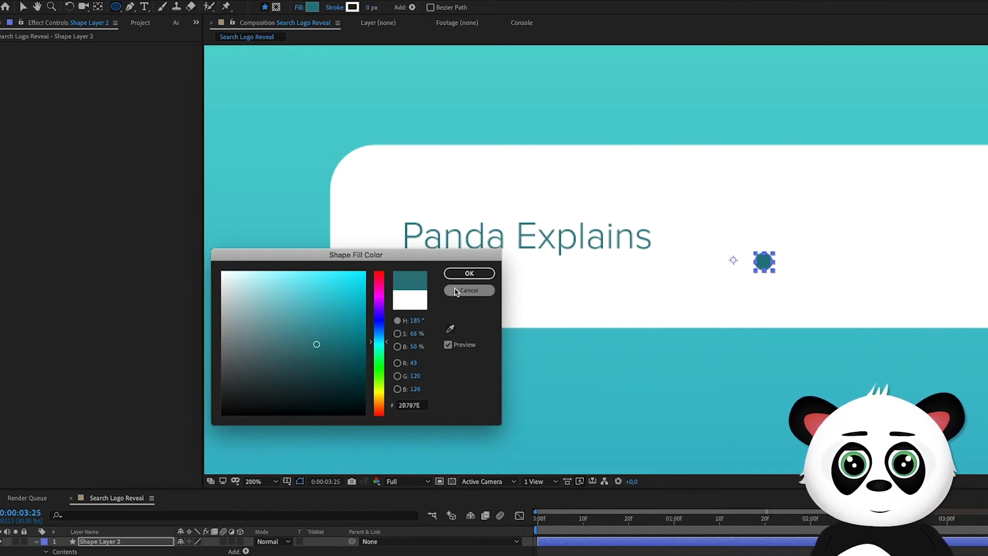
{"action": "left_click", "coordinate": [488, 274]}
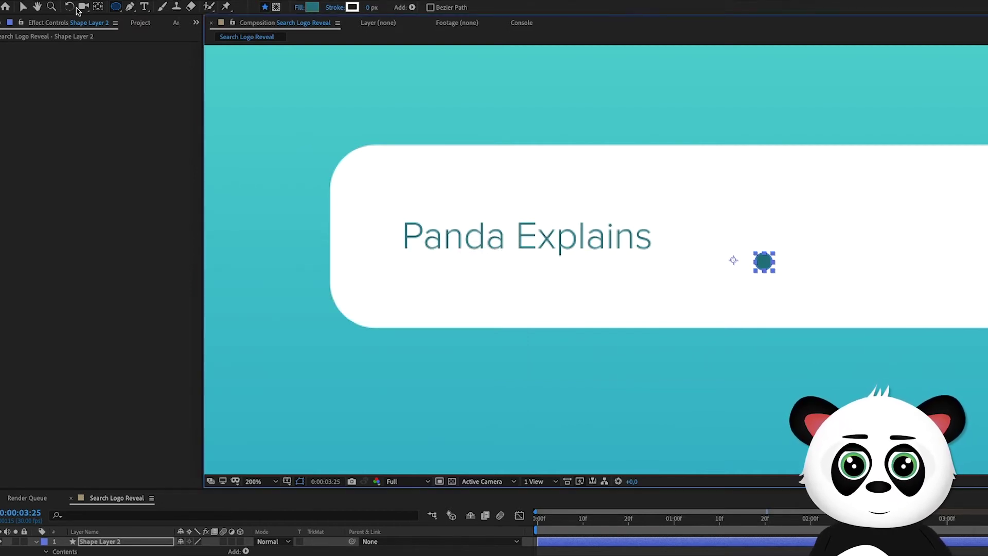
Step: Move the small circle onto the lower-left part of the magnifying glass ring
{"action": "left_click", "coordinate": [24, 7]}
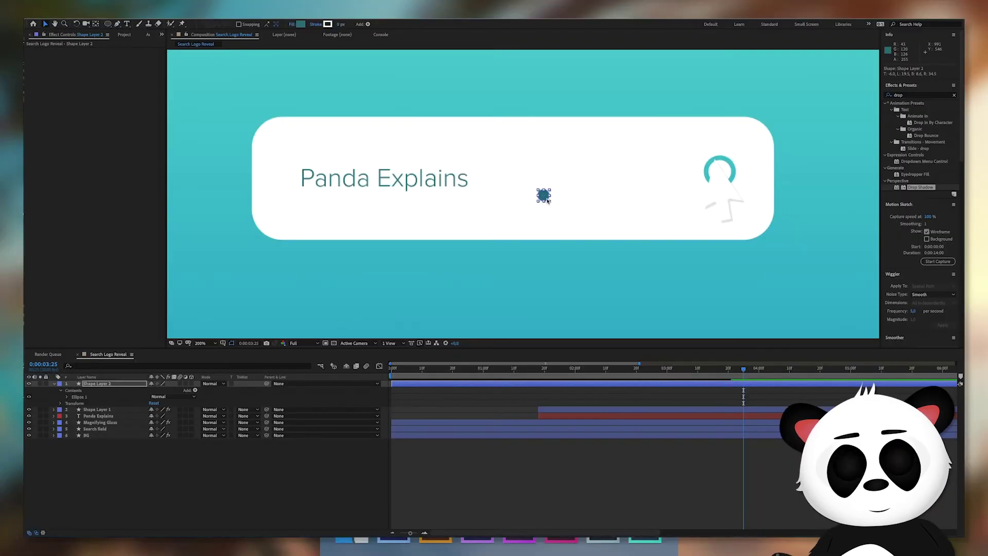
{"action": "left_click_drag", "start_coordinate": [771, 268], "coordinate": [987, 244]}
{"action": "left_click_drag", "start_coordinate": [713, 183], "coordinate": [718, 182]}
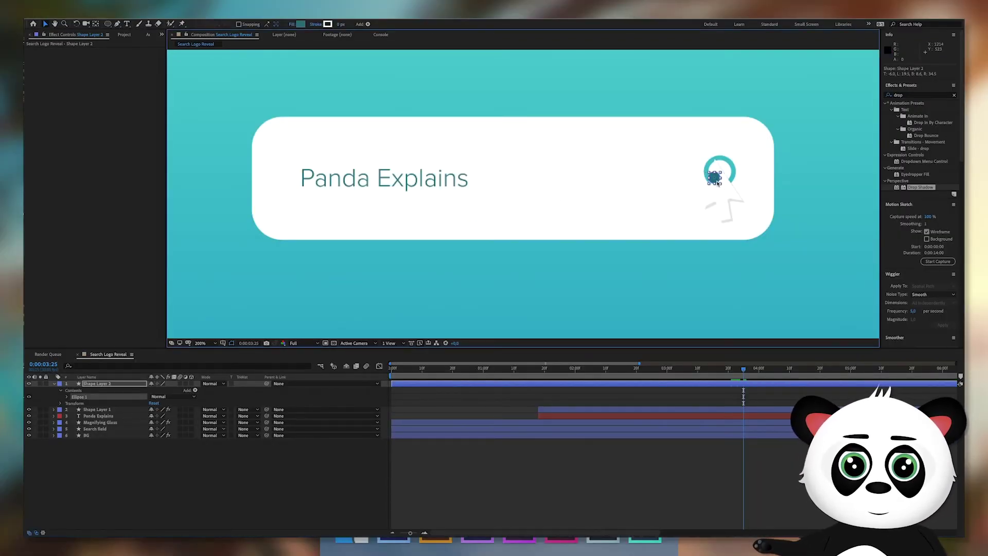
Step: Rename the small circle's shape layer as Circle
{"action": "right_click", "coordinate": [104, 388]}
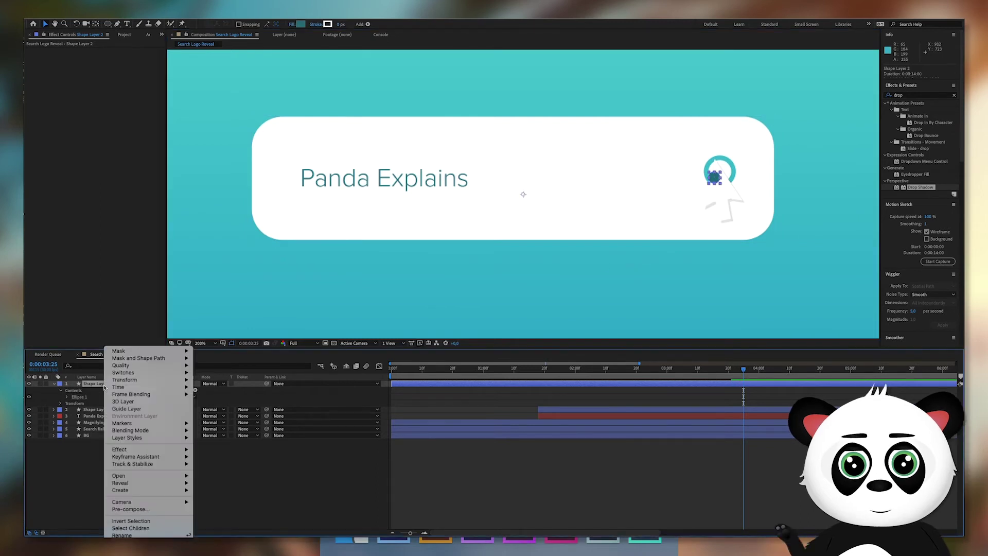
{"action": "left_click", "coordinate": [122, 535]}
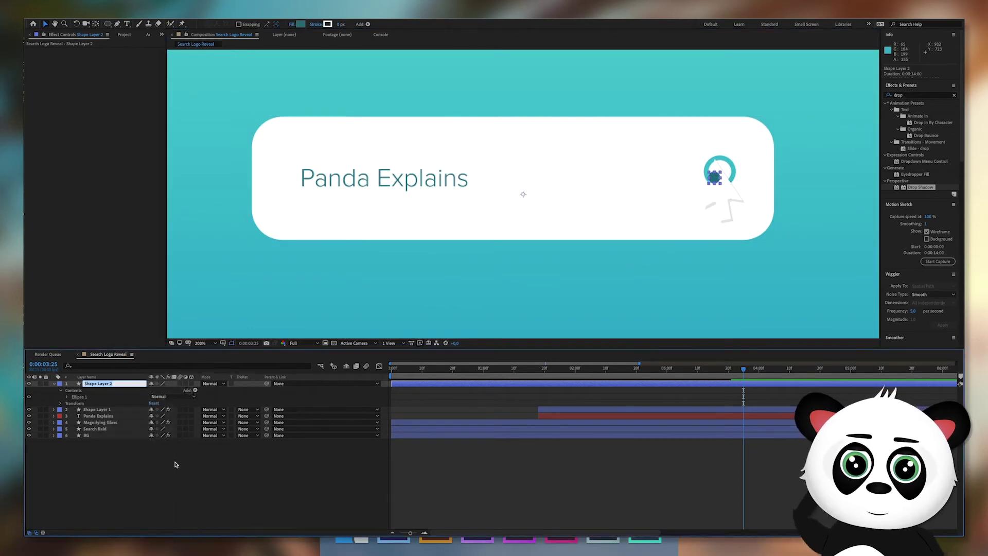
{"action": "type", "text": "Circle"}
{"action": "key", "text": "Return"}
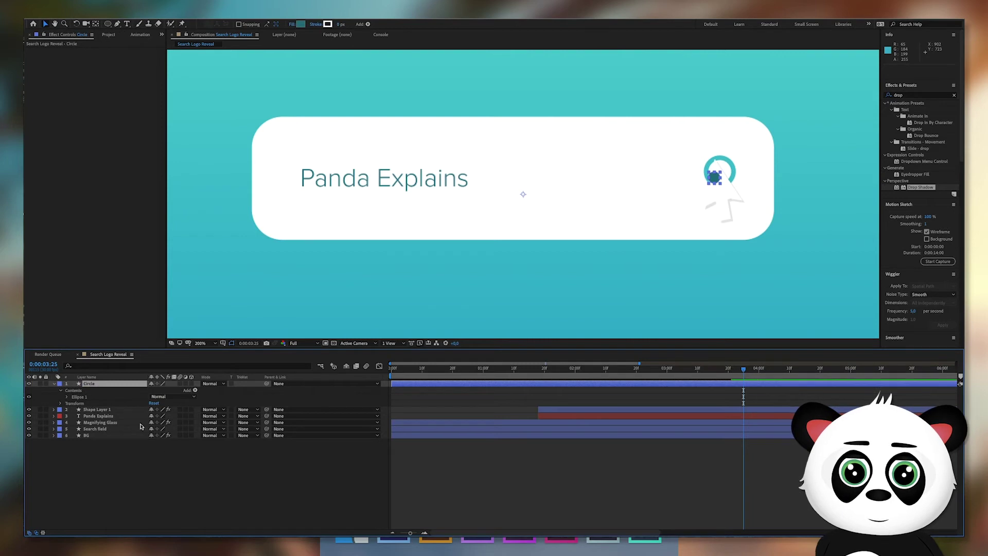
Step: Duplicate the Circle layer and place the copy at the upper-left edge of the magnifying glass ring
{"action": "key", "text": "period"}
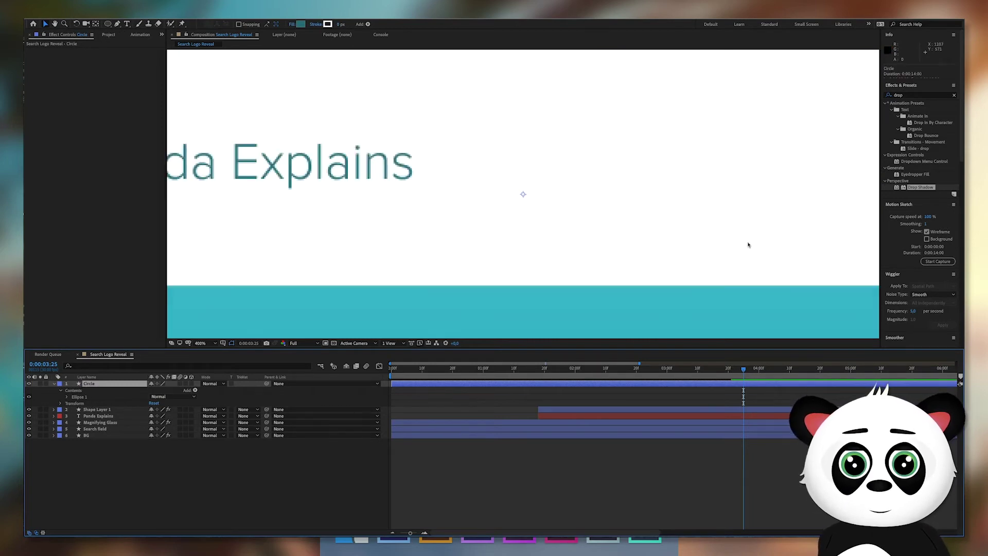
{"action": "left_click", "coordinate": [55, 24]}
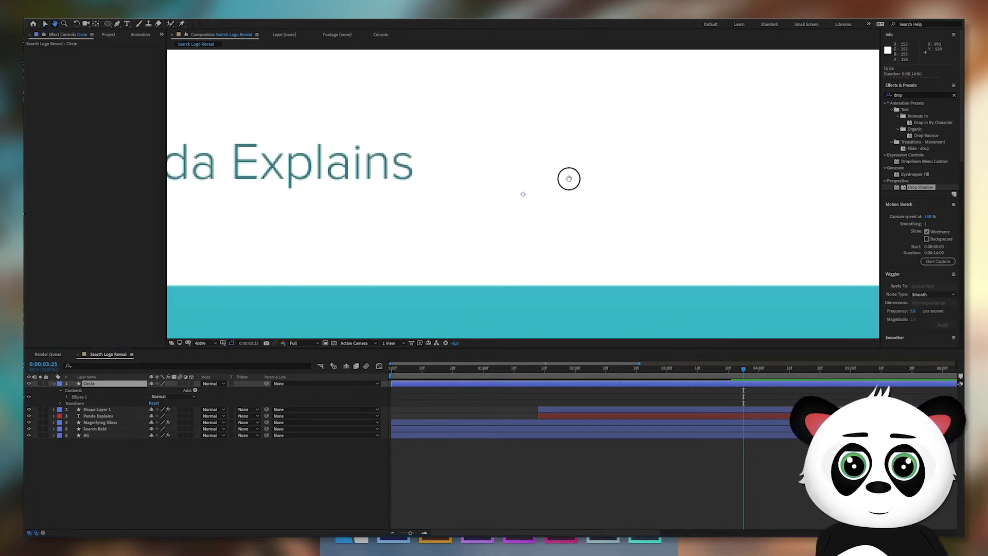
{"action": "left_click_drag", "start_coordinate": [572, 178], "coordinate": [298, 180]}
{"action": "left_click_drag", "start_coordinate": [514, 212], "coordinate": [365, 222]}
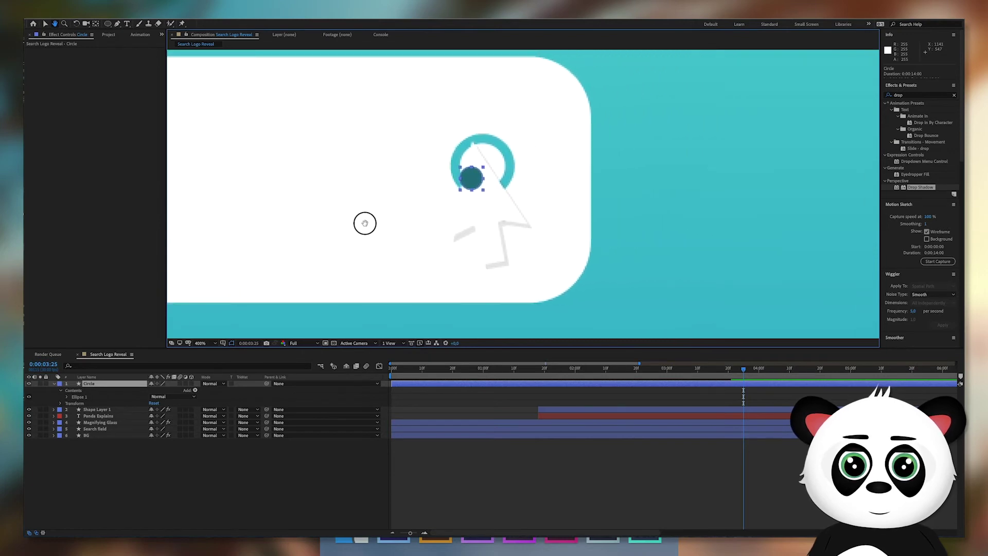
{"action": "left_click", "coordinate": [45, 23]}
{"action": "left_click", "coordinate": [94, 383]}
{"action": "key", "text": "ctrl+c"}
{"action": "key", "text": "ctrl+v"}
{"action": "left_click_drag", "start_coordinate": [479, 173], "coordinate": [468, 126]}
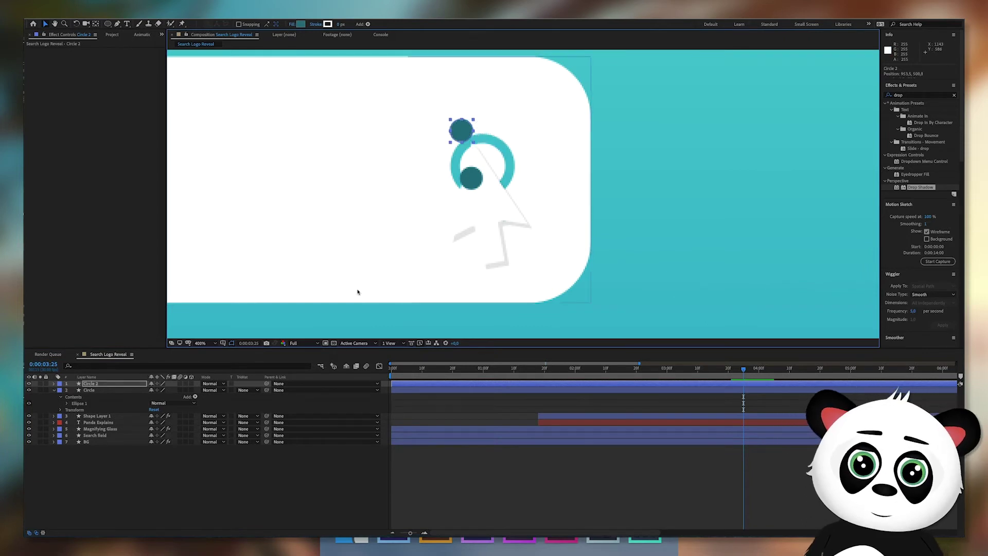
Step: Add a third circle at the ring's upper-right edge and fine-tune the spacing of all three circles around the magnifying glass
{"action": "key", "text": "ctrl+v"}
{"action": "left_click_drag", "start_coordinate": [470, 178], "coordinate": [512, 148]}
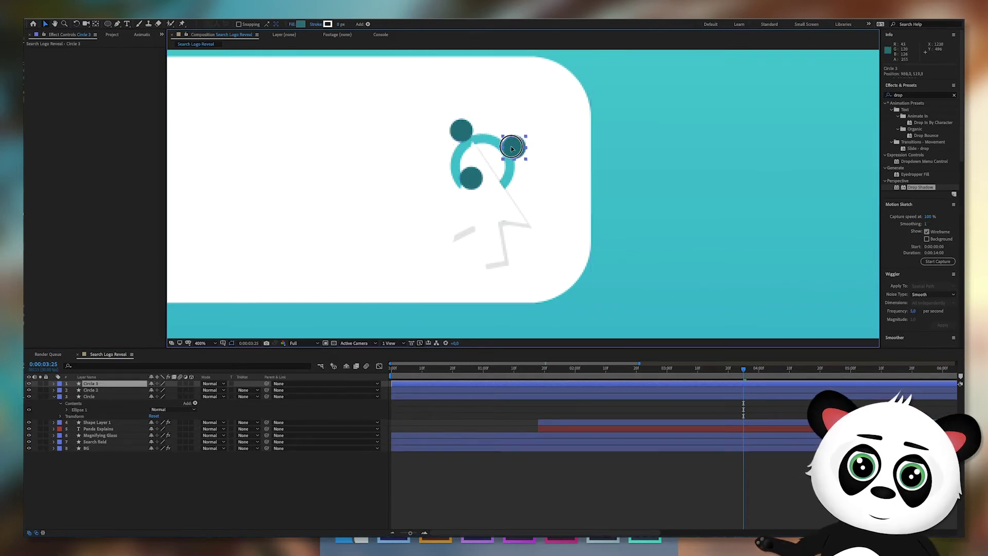
{"action": "left_click_drag", "start_coordinate": [471, 178], "coordinate": [466, 187]}
{"action": "left_click_drag", "start_coordinate": [462, 131], "coordinate": [513, 150]}
{"action": "left_click", "coordinate": [458, 134]}
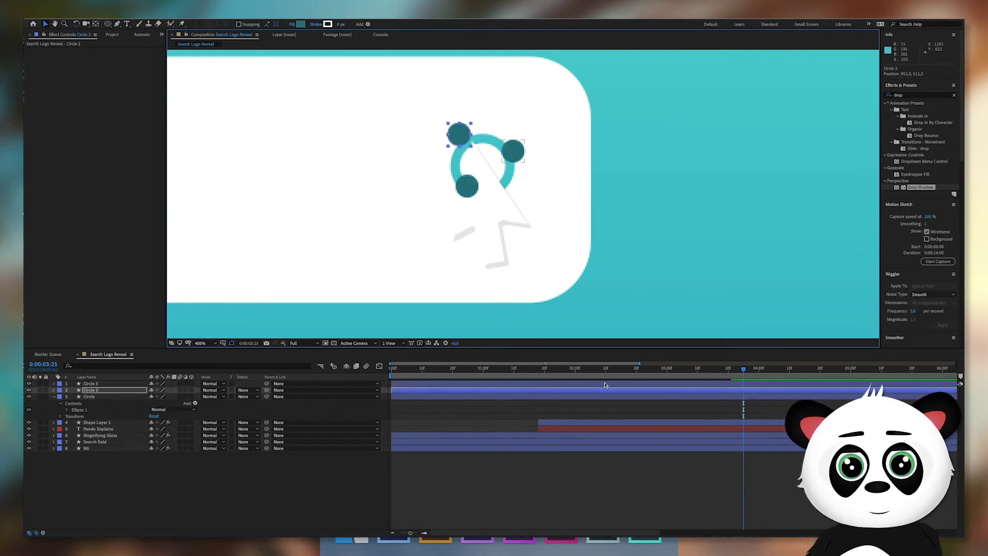
Step: Move the current time to 0:00:03:23 and shift all three circle layers to start there
{"action": "left_click_drag", "start_coordinate": [570, 379], "coordinate": [738, 374]}
{"action": "left_click", "coordinate": [459, 398]}
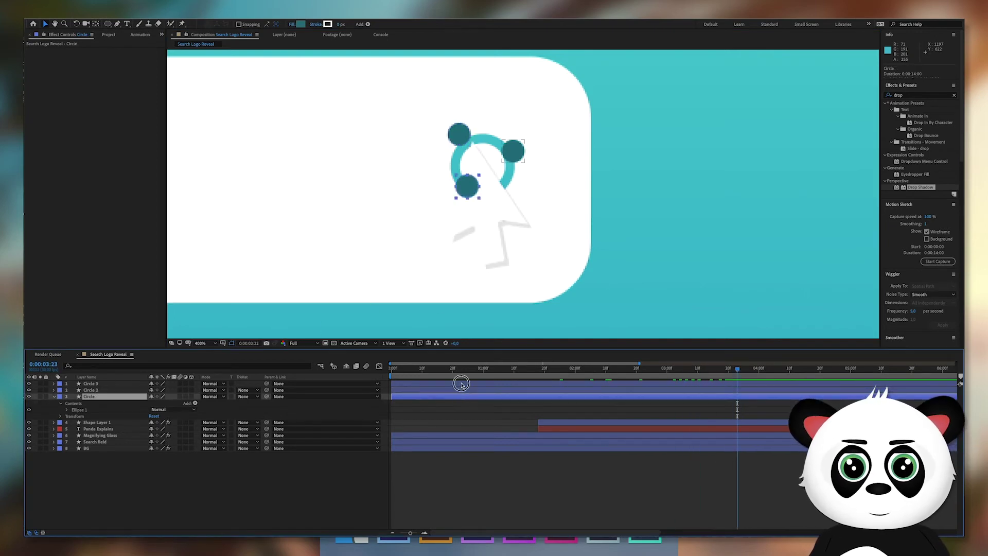
{"action": "left_click", "coordinate": [460, 383], "text": "shift"}
{"action": "left_click_drag", "start_coordinate": [392, 392], "coordinate": [737, 392]}
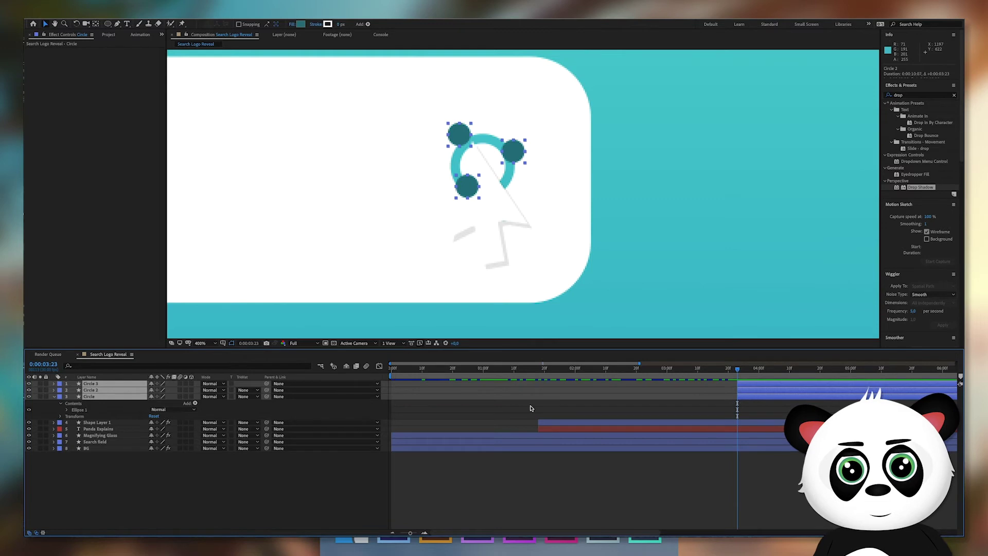
Step: Set 100% Scale keyframes on the three circle layers at 0:00:03:23 and expand each layer's transform properties
{"action": "left_click", "coordinate": [62, 416]}
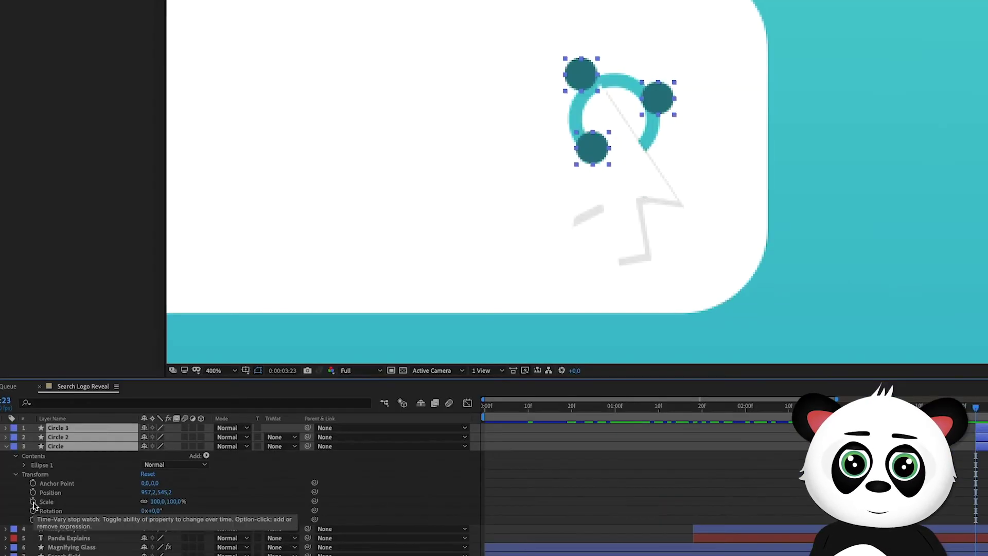
{"action": "left_click", "coordinate": [32, 502]}
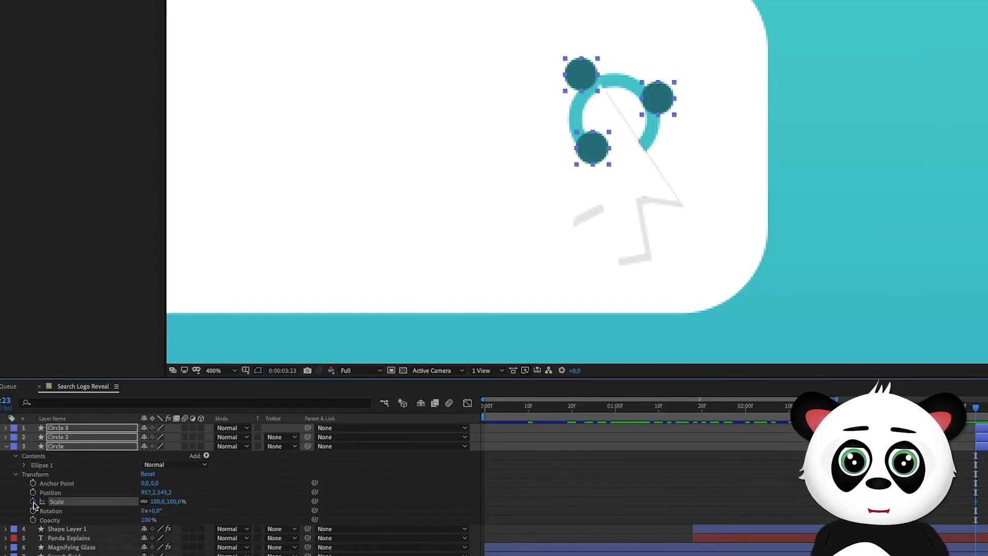
{"action": "left_click", "coordinate": [6, 437]}
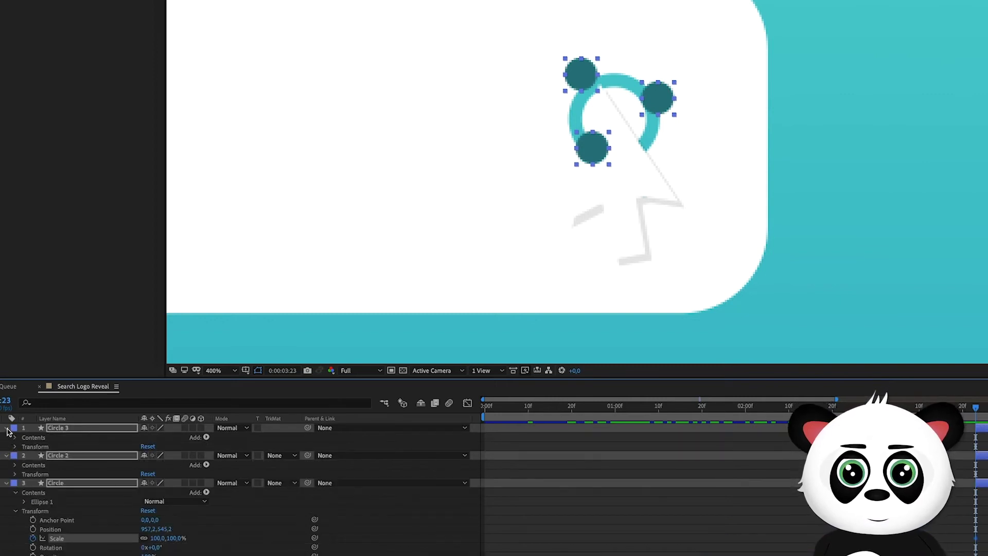
{"action": "left_click", "coordinate": [15, 474]}
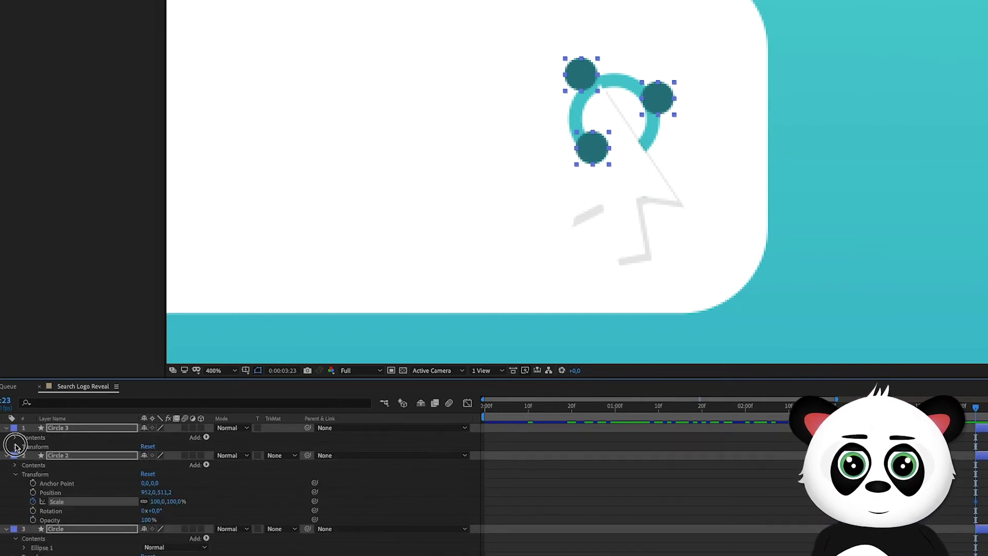
{"action": "left_click", "coordinate": [15, 446]}
Step: Keyframe the Scale of all three circle layers to 0% at 0:00:04:05
{"action": "left_click_drag", "start_coordinate": [686, 407], "coordinate": [722, 411]}
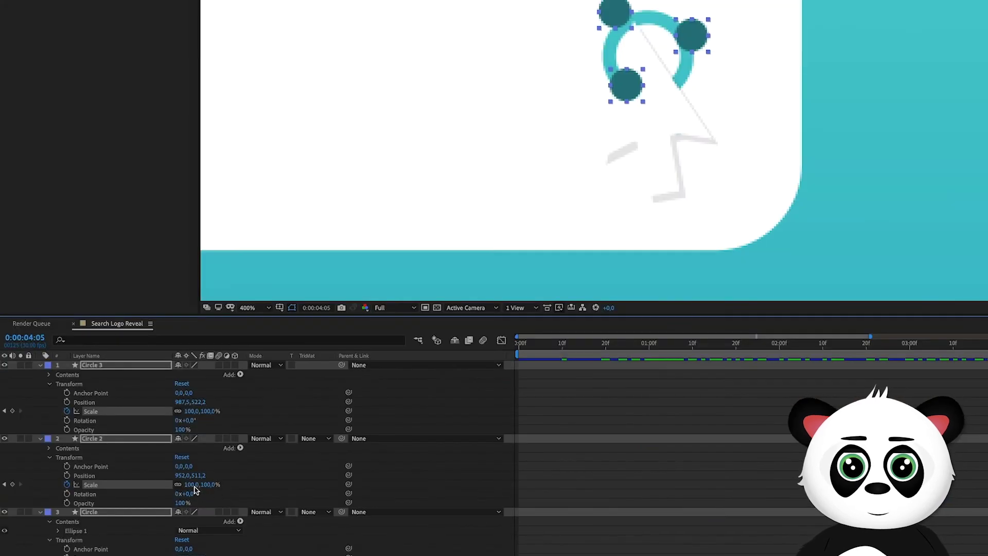
{"action": "left_click", "coordinate": [193, 485]}
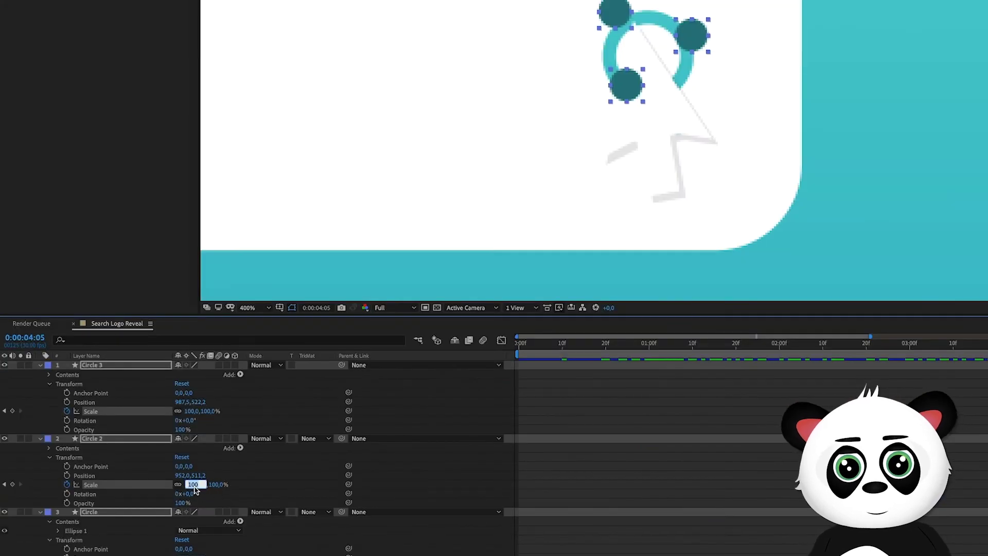
{"action": "type", "text": "0"}
{"action": "key", "text": "Return"}
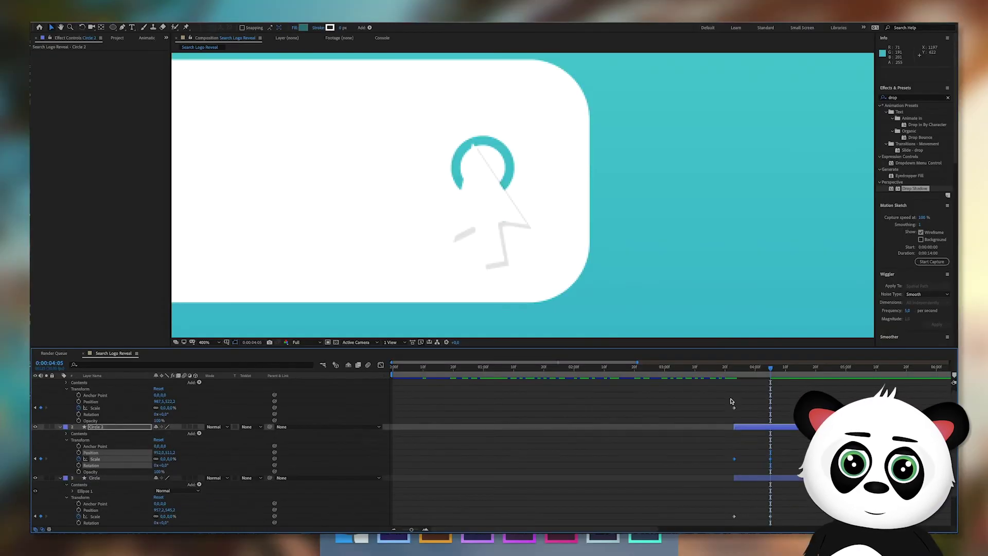
Step: Apply Easy Ease to the Scale keyframes of all three circles and show their curves in the Graph Editor
{"action": "left_click_drag", "start_coordinate": [731, 400], "coordinate": [786, 520]}
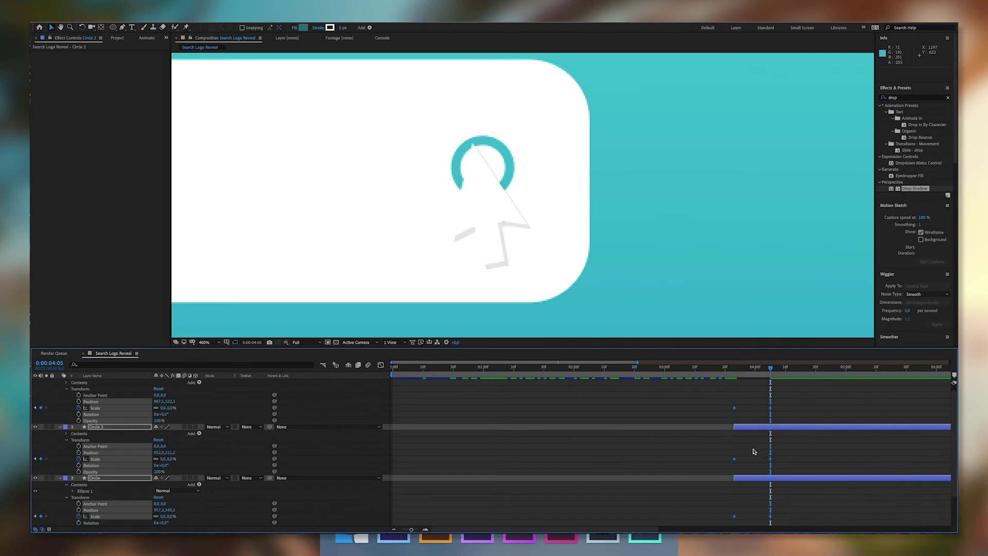
{"action": "right_click", "coordinate": [732, 408]}
{"action": "mouse_move", "coordinate": [803, 494]}
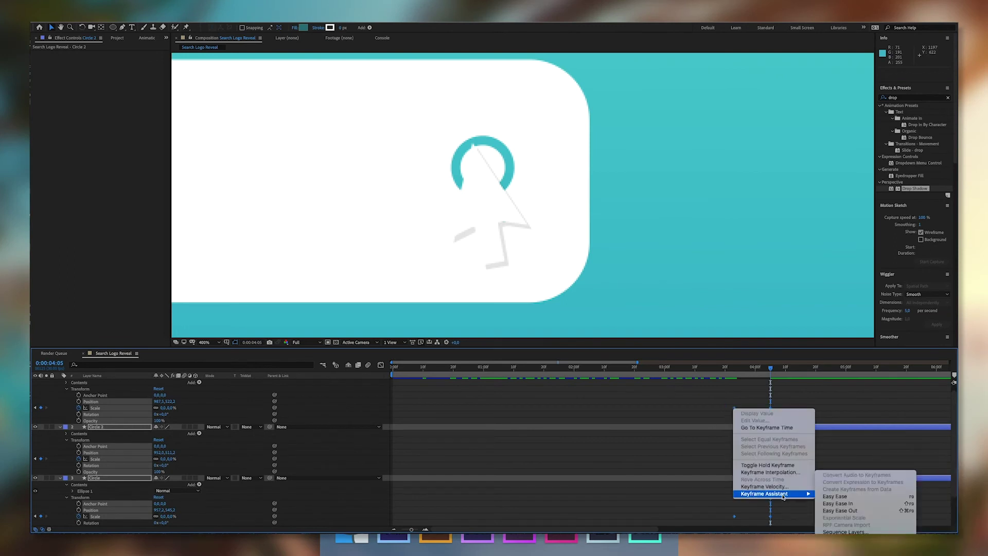
{"action": "left_click", "coordinate": [830, 496]}
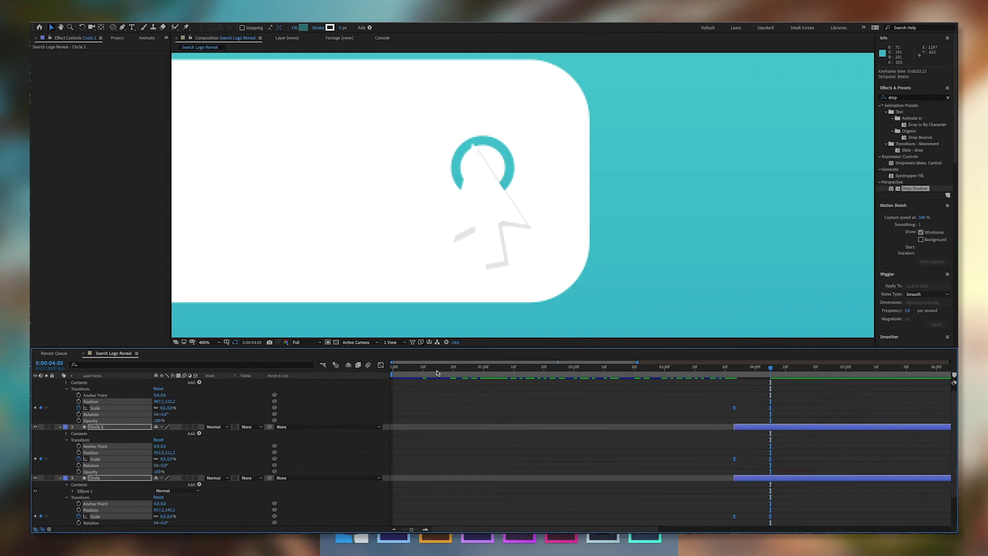
{"action": "left_click", "coordinate": [381, 365]}
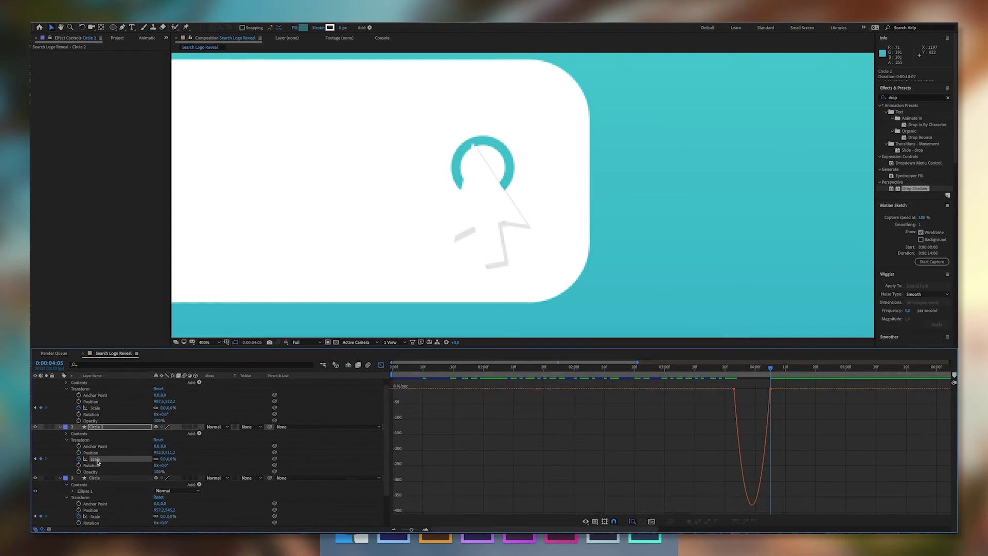
Step: Lengthen the incoming ease of the last Scale keyframe on Circle 2 and Circle so they shrink fast and slow down
{"action": "left_click", "coordinate": [771, 391]}
{"action": "left_click_drag", "start_coordinate": [766, 391], "coordinate": [752, 389]}
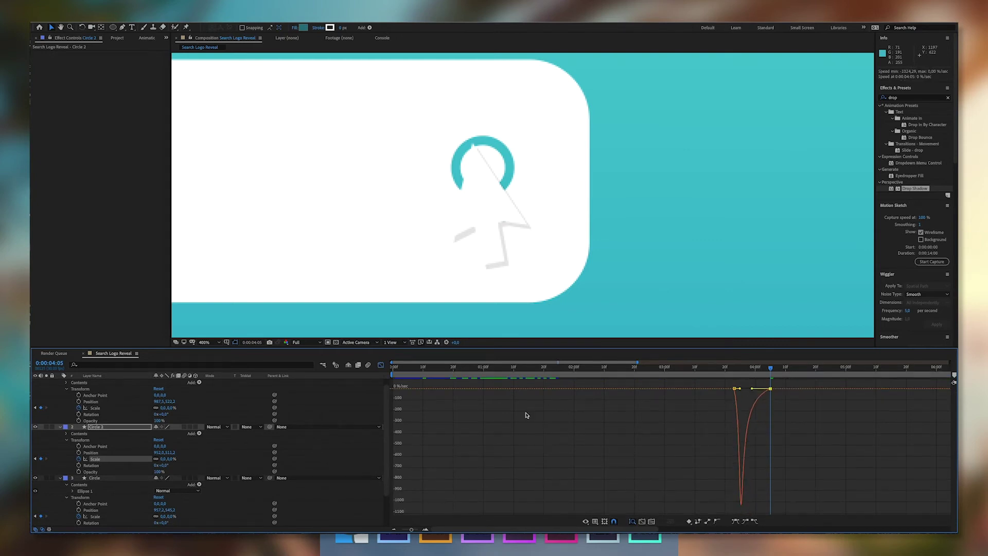
{"action": "left_click", "coordinate": [94, 516]}
{"action": "left_click", "coordinate": [770, 390]}
{"action": "left_click_drag", "start_coordinate": [765, 389], "coordinate": [755, 390]}
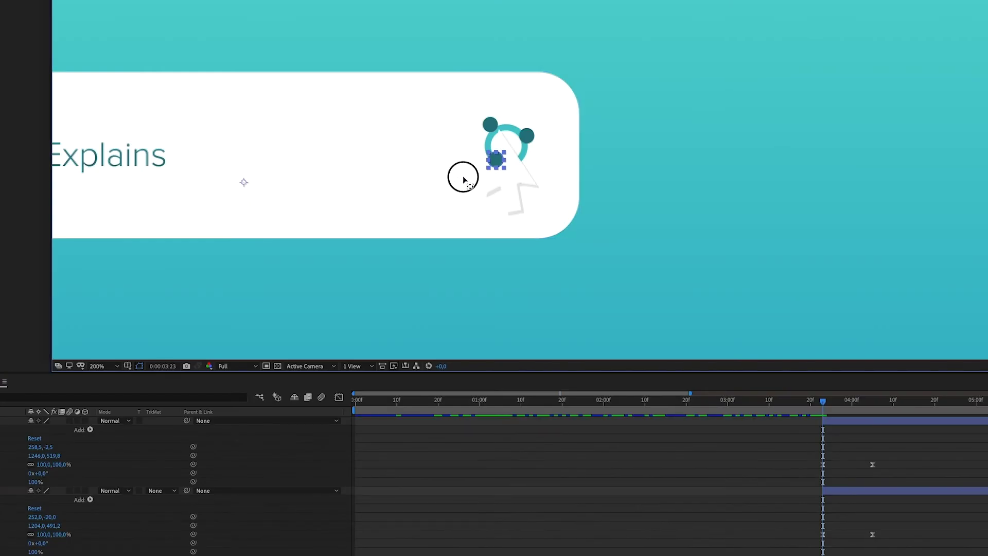
Step: Move the anchor points of the circle layers to the centres of their circles
{"action": "left_click_drag", "start_coordinate": [461, 176], "coordinate": [495, 160]}
Step: Add Position keyframes to the Circle 3, Circle 2 and Circle layers at 0:00:03:23
{"action": "left_click", "coordinate": [98, 433], "text": "shift"}
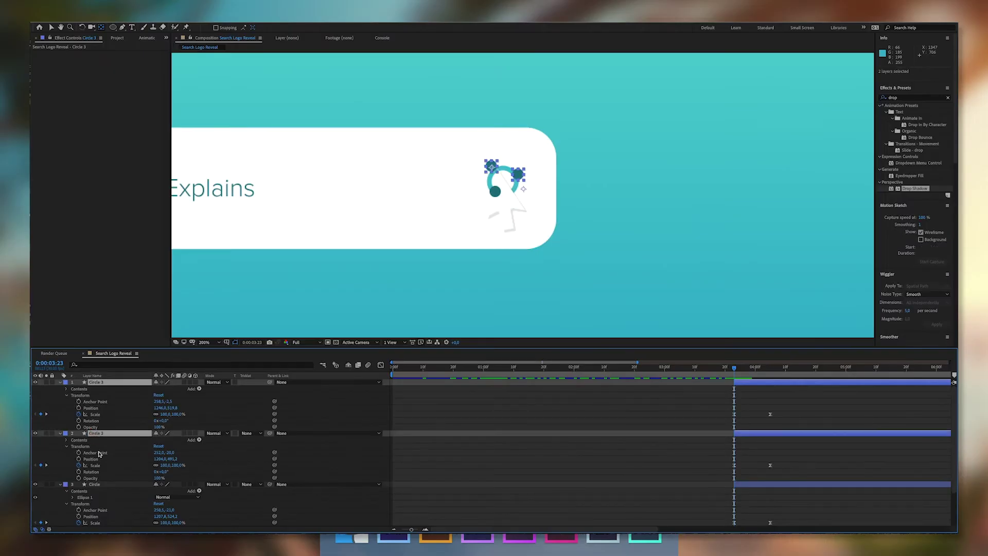
{"action": "left_click", "coordinate": [98, 483], "text": "shift"}
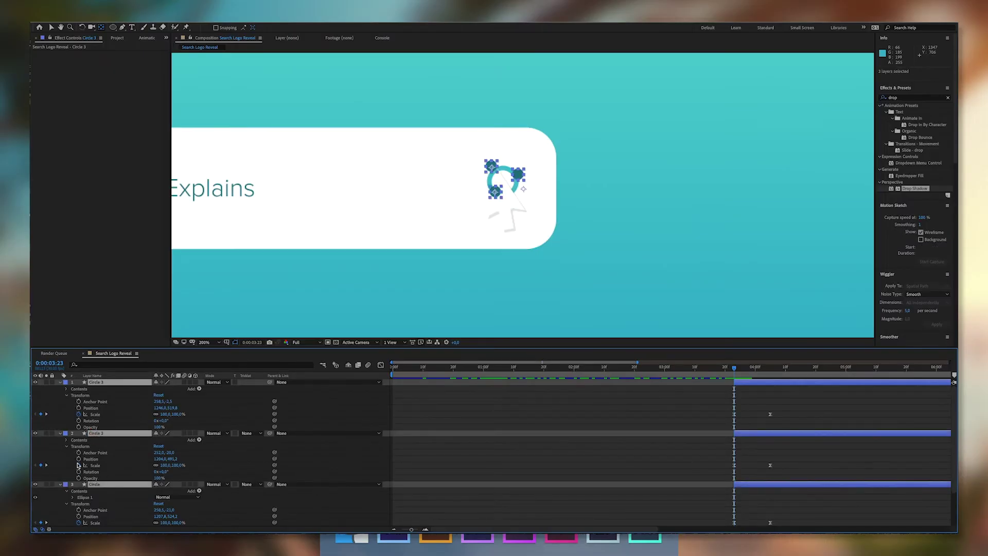
{"action": "key", "text": "alt+shift+p"}
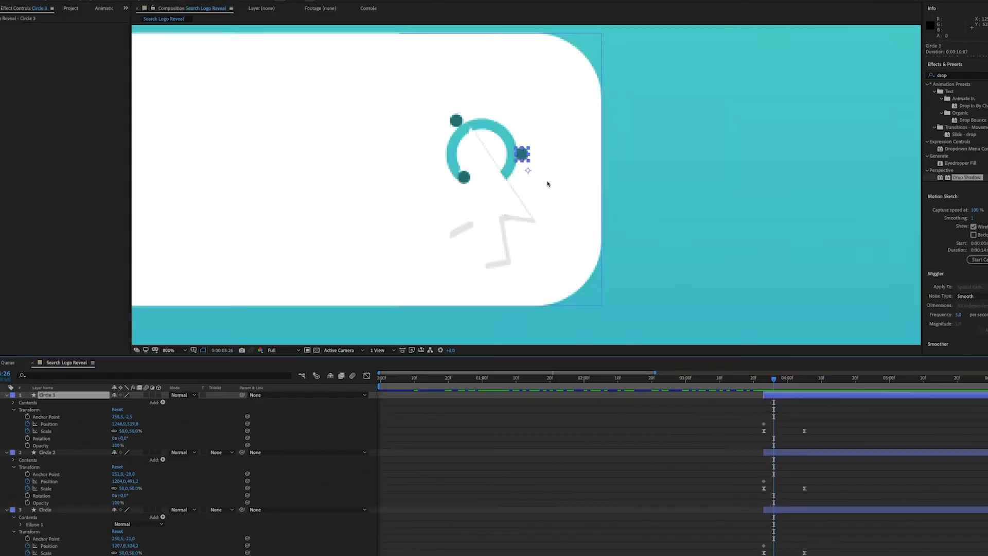
Step: At 0:00:03:26, move Circle 3 outward to about 1277.8, 526, Circle 2 to about 1195.8, 471 and Circle to about 1175, 541
{"action": "scroll", "coordinate": [541, 196], "scroll_direction": "up", "scroll_amount": 1}
{"action": "left_click_drag", "start_coordinate": [514, 143], "coordinate": [657, 147]}
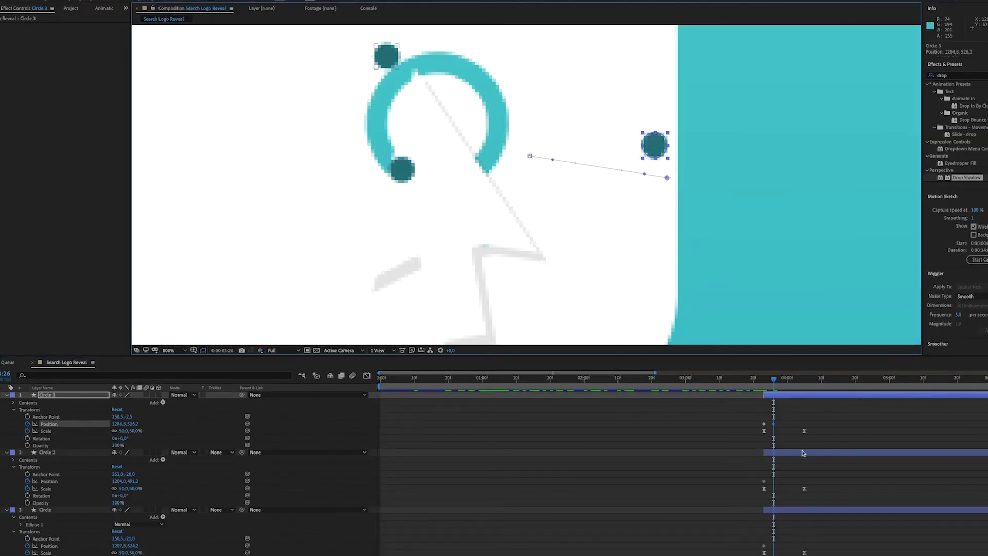
{"action": "left_click", "coordinate": [802, 453]}
{"action": "left_click_drag", "start_coordinate": [388, 56], "coordinate": [361, 49]}
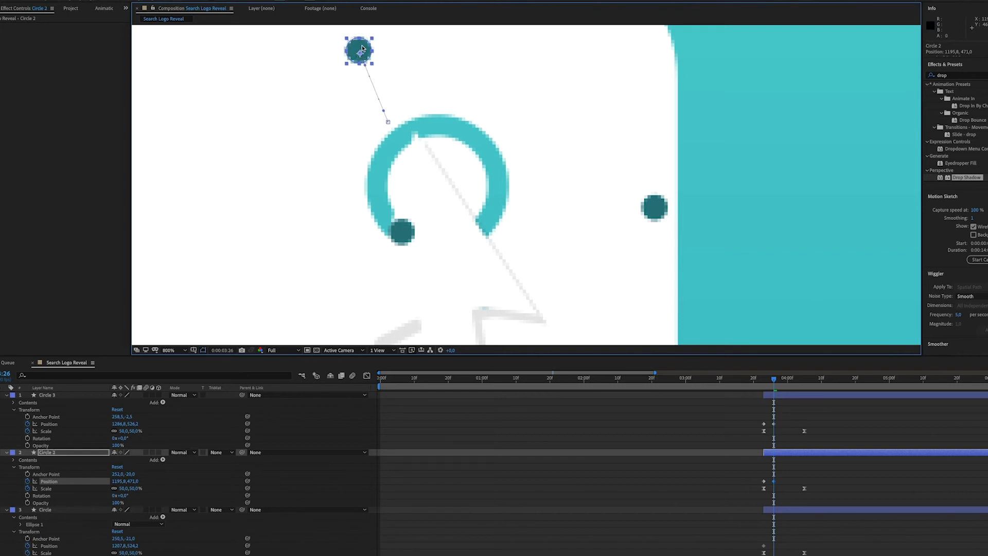
{"action": "left_click", "coordinate": [404, 235]}
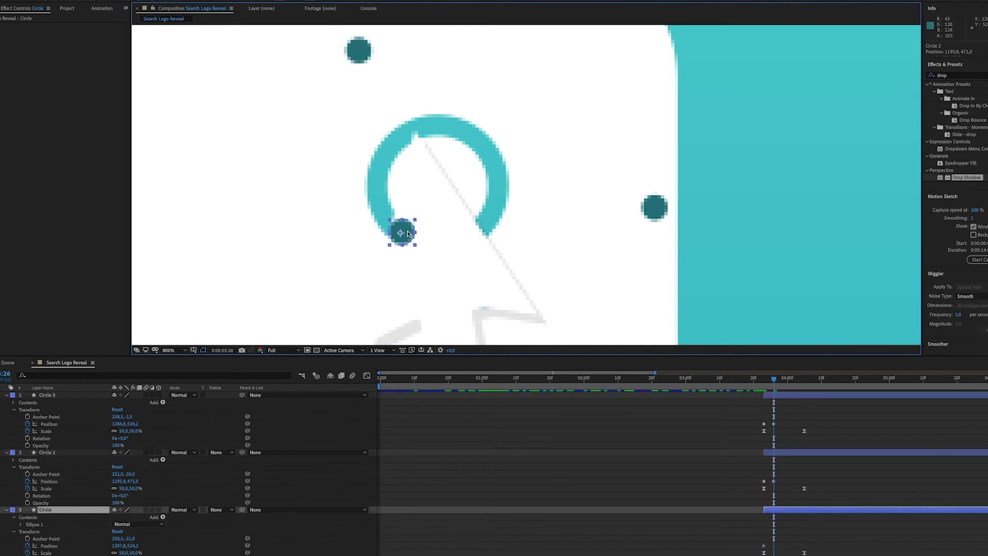
{"action": "left_click_drag", "start_coordinate": [408, 234], "coordinate": [298, 290]}
{"action": "left_click_drag", "start_coordinate": [653, 208], "coordinate": [621, 206]}
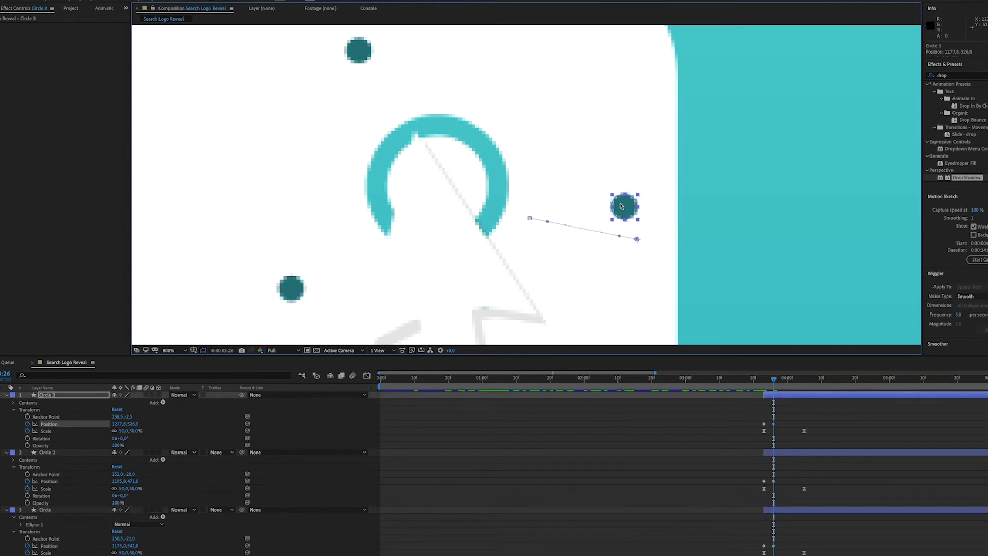
Step: Shift the outward Position keyframe of each circle to line up with that circle's last Scale keyframe
{"action": "scroll", "coordinate": [783, 425], "scroll_direction": "down", "scroll_amount": 1}
{"action": "left_click_drag", "start_coordinate": [773, 416], "coordinate": [803, 416]}
{"action": "left_click_drag", "start_coordinate": [773, 474], "coordinate": [804, 474]}
{"action": "left_click_drag", "start_coordinate": [775, 539], "coordinate": [804, 538]}
Step: Apply Easy Ease to both Position keyframes of Circle 3 and of Circle 2
{"action": "left_click_drag", "start_coordinate": [816, 411], "coordinate": [755, 414]}
{"action": "right_click", "coordinate": [763, 417]}
{"action": "mouse_move", "coordinate": [850, 512]}
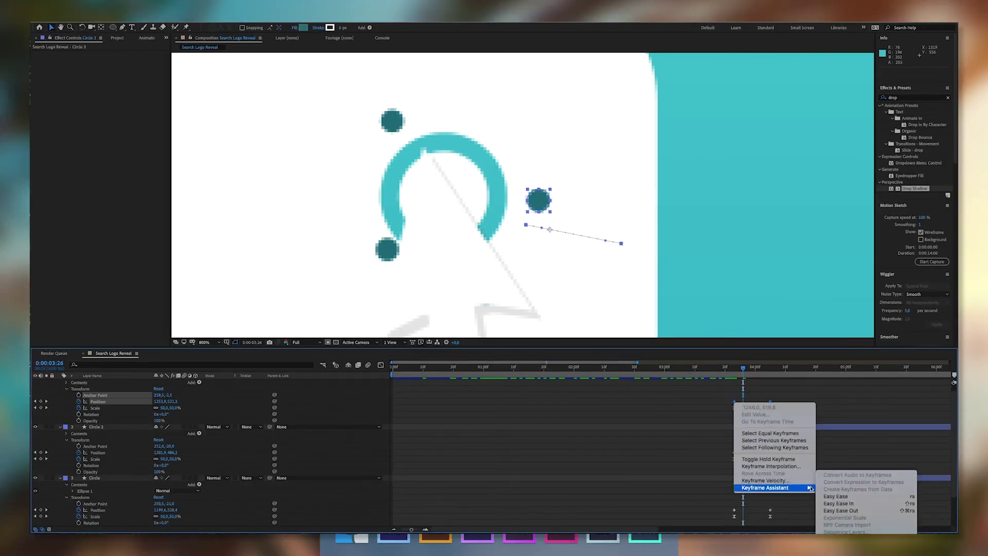
{"action": "left_click", "coordinate": [835, 495]}
{"action": "left_click", "coordinate": [742, 450]}
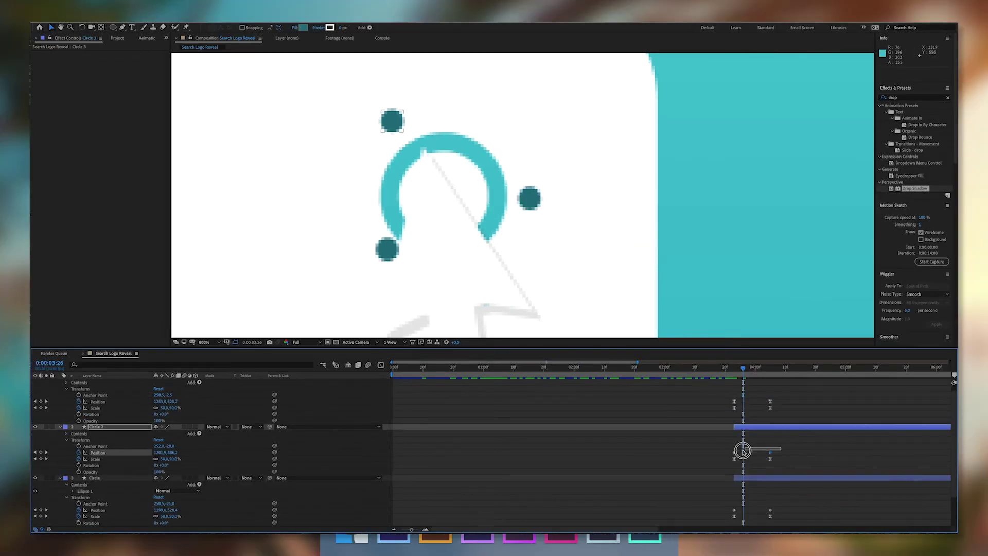
{"action": "left_click_drag", "start_coordinate": [742, 451], "coordinate": [732, 454]}
{"action": "right_click", "coordinate": [734, 453]}
{"action": "mouse_move", "coordinate": [771, 538]}
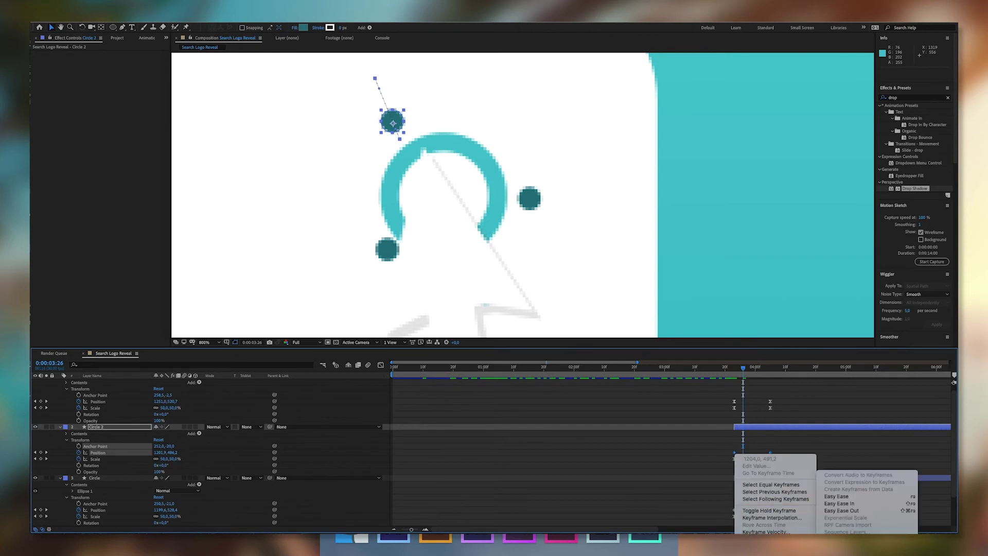
{"action": "left_click", "coordinate": [836, 496]}
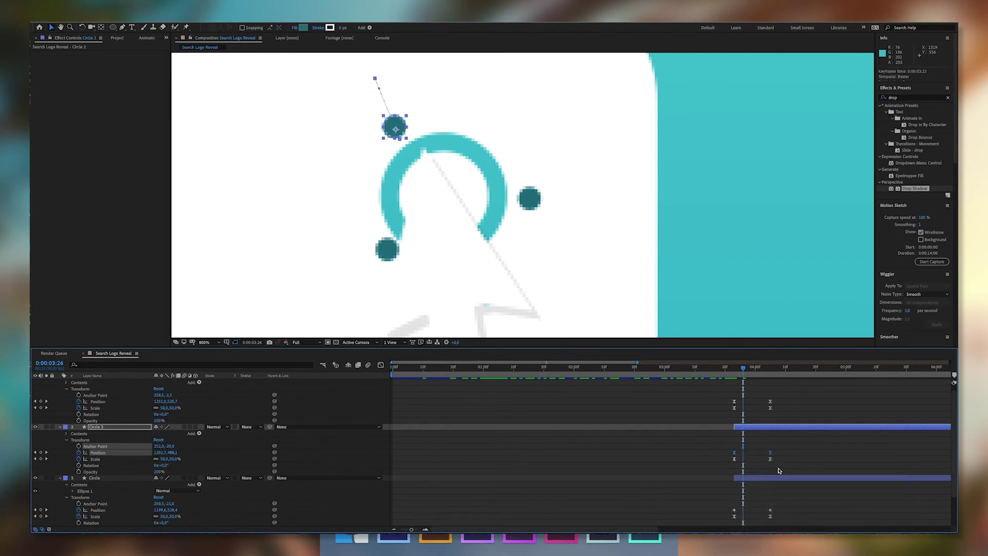
Step: Apply Easy Ease to both Position keyframes of the Circle layer
{"action": "scroll", "coordinate": [776, 468], "scroll_direction": "down", "scroll_amount": 1}
{"action": "left_click_drag", "start_coordinate": [779, 497], "coordinate": [734, 499]}
{"action": "right_click", "coordinate": [734, 499]}
{"action": "mouse_move", "coordinate": [772, 538]}
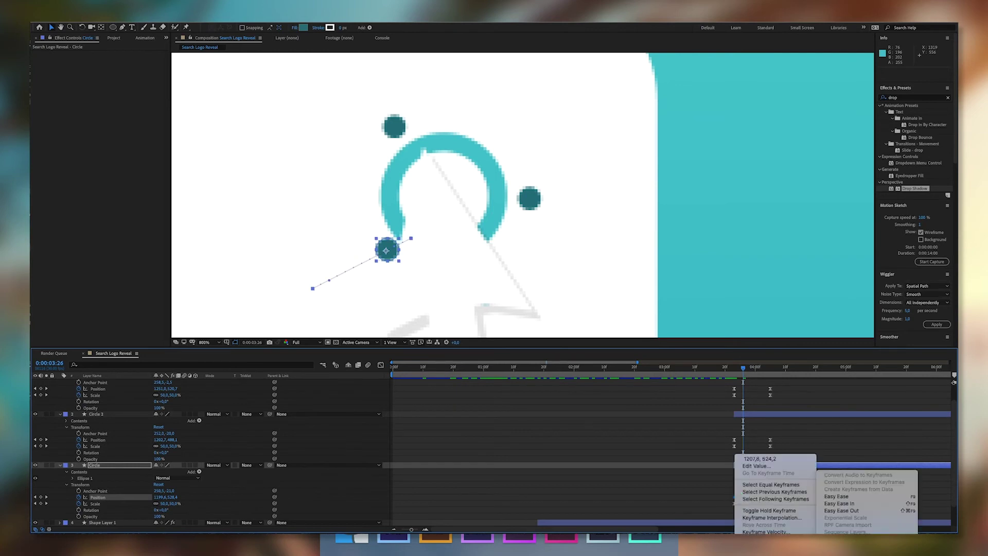
{"action": "left_click", "coordinate": [835, 496]}
Step: Lengthen the incoming ease of each circle's last Position keyframe so the circles burst out fast and slow down, and check the motion
{"action": "left_click_drag", "start_coordinate": [786, 385], "coordinate": [730, 391]}
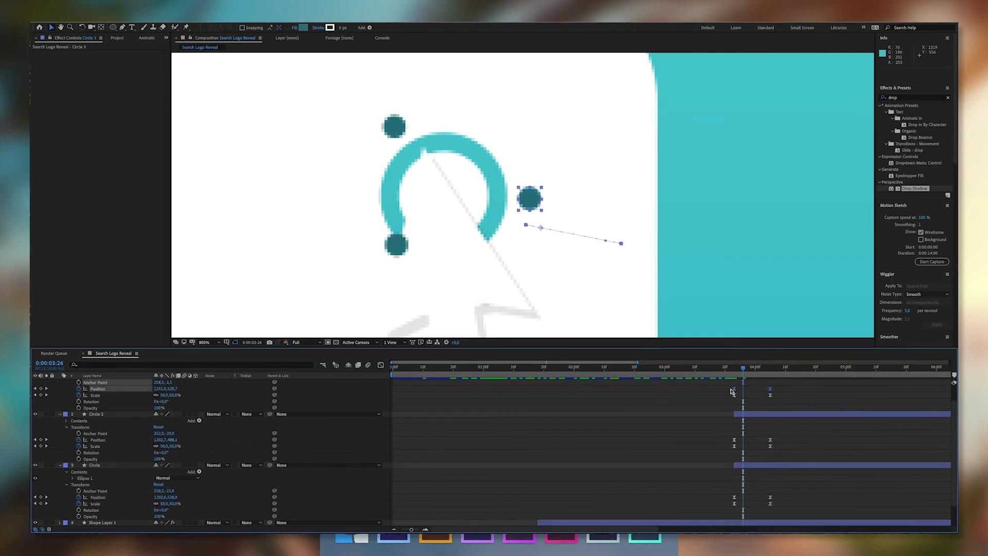
{"action": "left_click", "coordinate": [380, 365]}
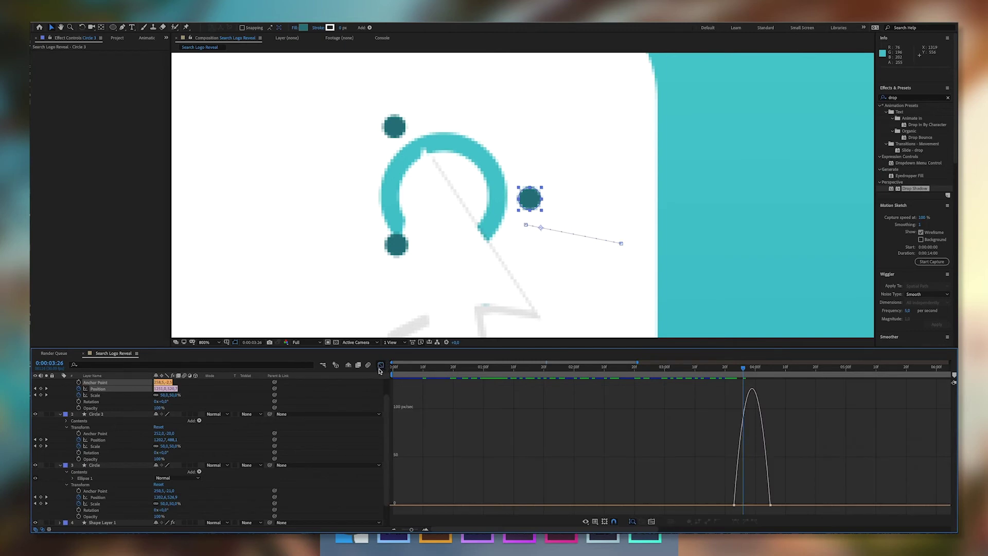
{"action": "mouse_move", "coordinate": [770, 506]}
{"action": "left_click_drag", "start_coordinate": [770, 506], "coordinate": [751, 505]}
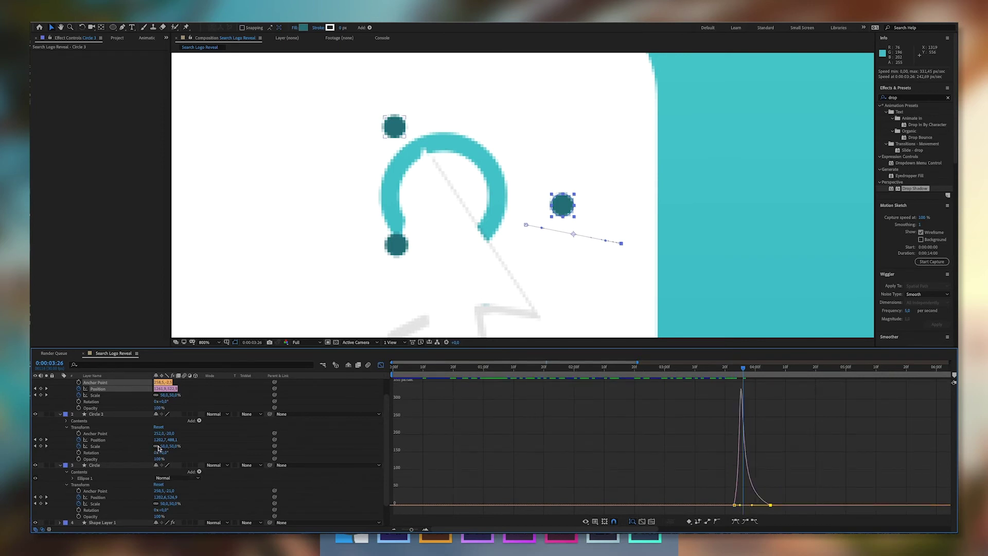
{"action": "left_click", "coordinate": [100, 440]}
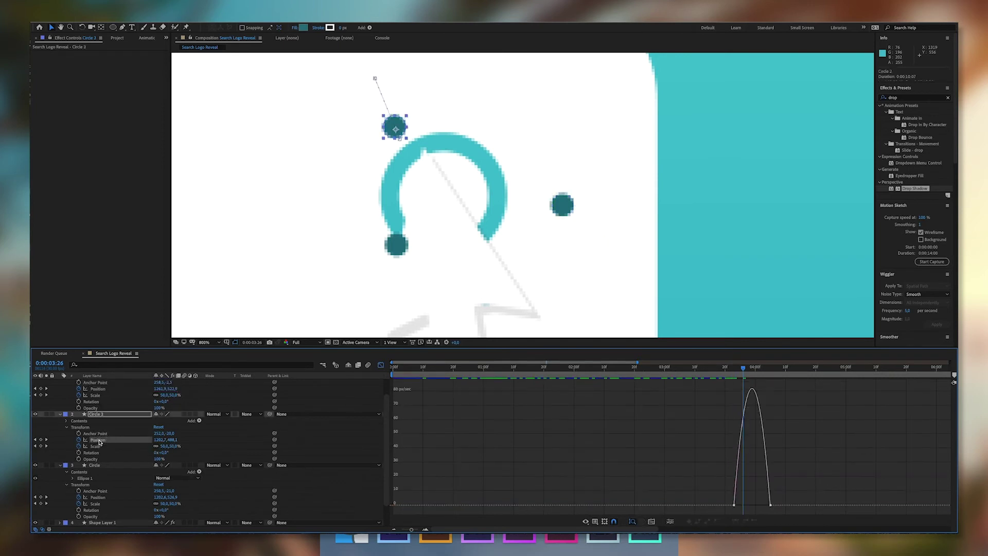
{"action": "left_click", "coordinate": [770, 505]}
{"action": "left_click_drag", "start_coordinate": [765, 505], "coordinate": [744, 507]}
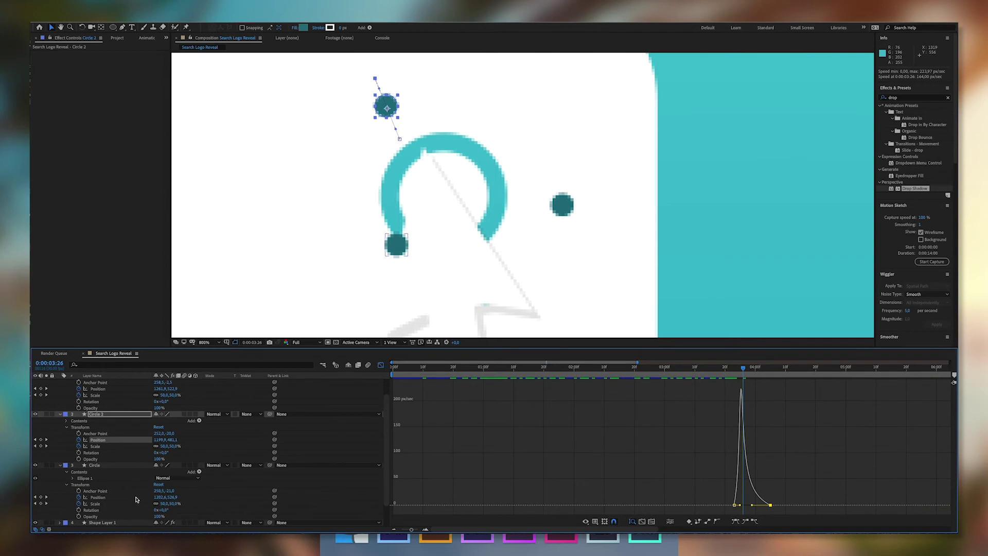
{"action": "left_click", "coordinate": [94, 498]}
{"action": "left_click", "coordinate": [770, 505]}
{"action": "left_click_drag", "start_coordinate": [759, 504], "coordinate": [740, 506]}
{"action": "left_click", "coordinate": [379, 366]}
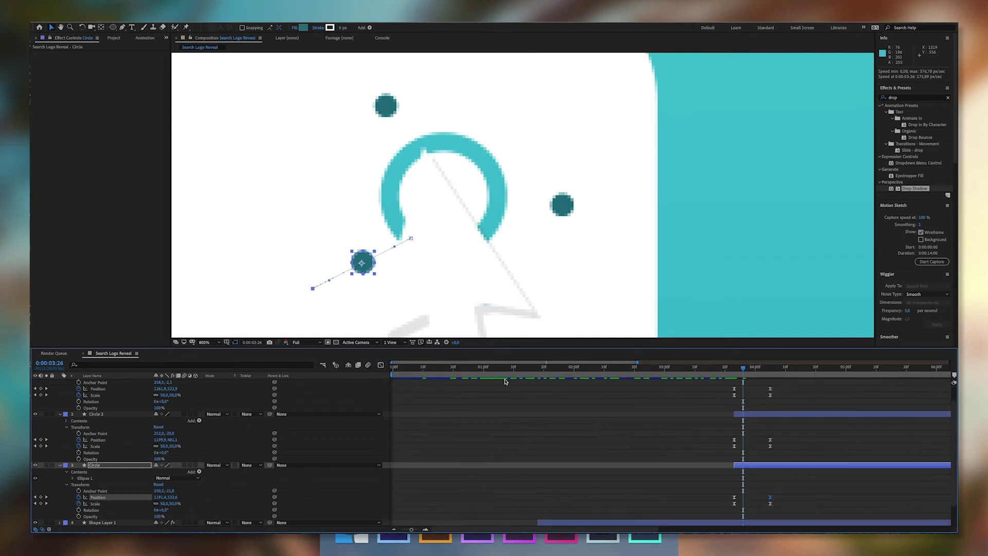
{"action": "left_click_drag", "start_coordinate": [729, 375], "coordinate": [748, 374]}
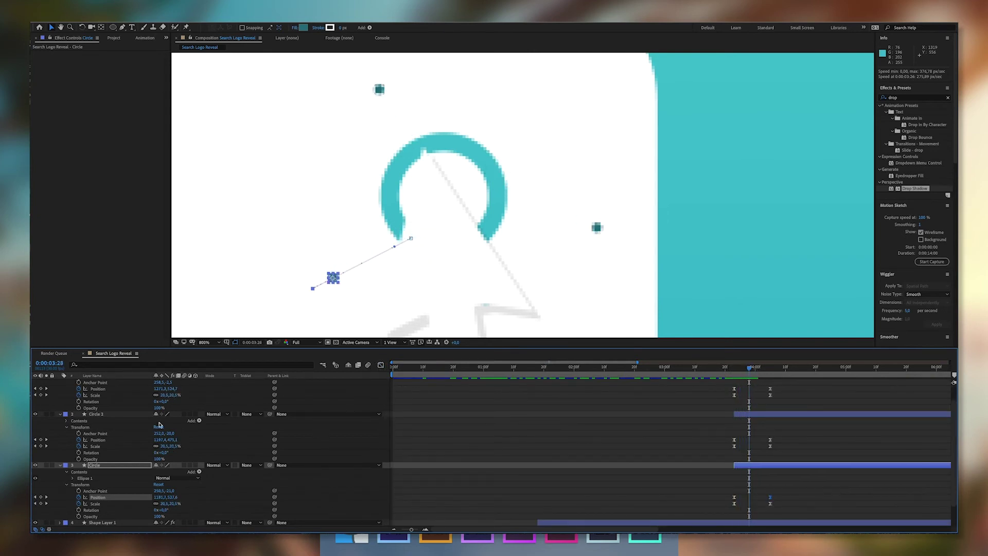
Step: Collapse the circle layers' properties and move all three circle layers beneath Shape Layer 1, the mouse cursor
{"action": "scroll", "coordinate": [122, 419], "scroll_direction": "up", "scroll_amount": 1}
{"action": "scroll", "coordinate": [122, 419], "scroll_direction": "up", "scroll_amount": 1}
{"action": "left_click", "coordinate": [60, 388]}
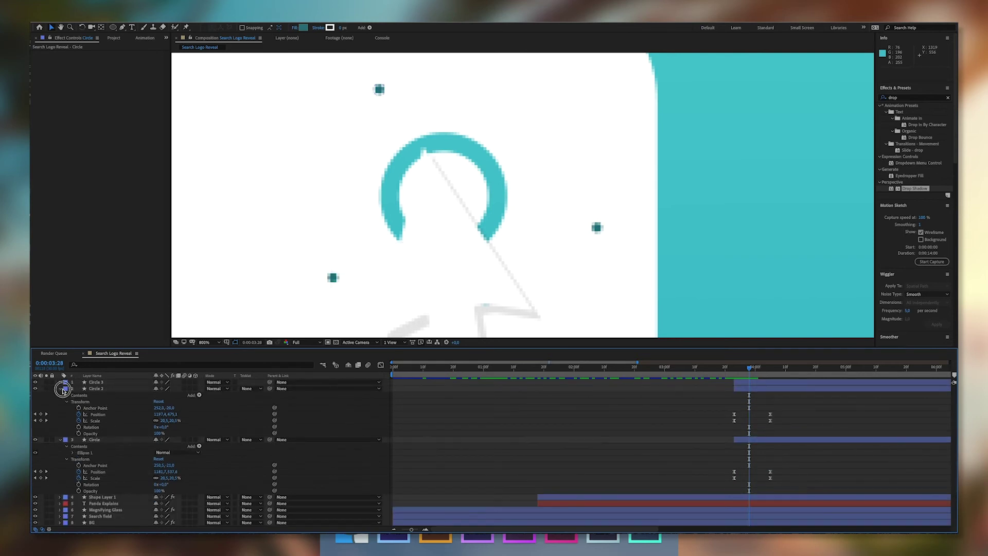
{"action": "left_click", "coordinate": [61, 388]}
{"action": "left_click", "coordinate": [60, 395]}
{"action": "left_click", "coordinate": [93, 394]}
{"action": "left_click", "coordinate": [98, 382], "text": "shift"}
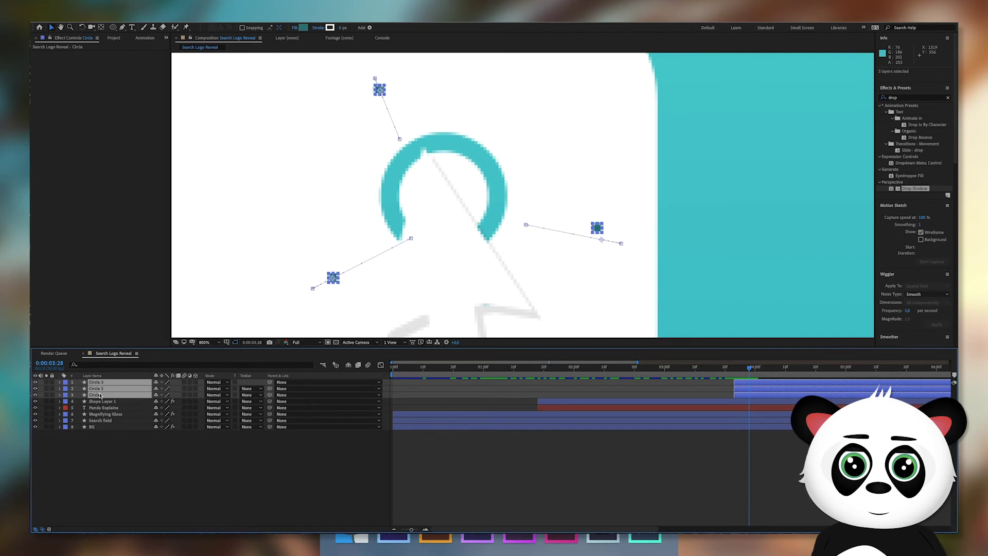
{"action": "left_click_drag", "start_coordinate": [100, 395], "coordinate": [101, 402]}
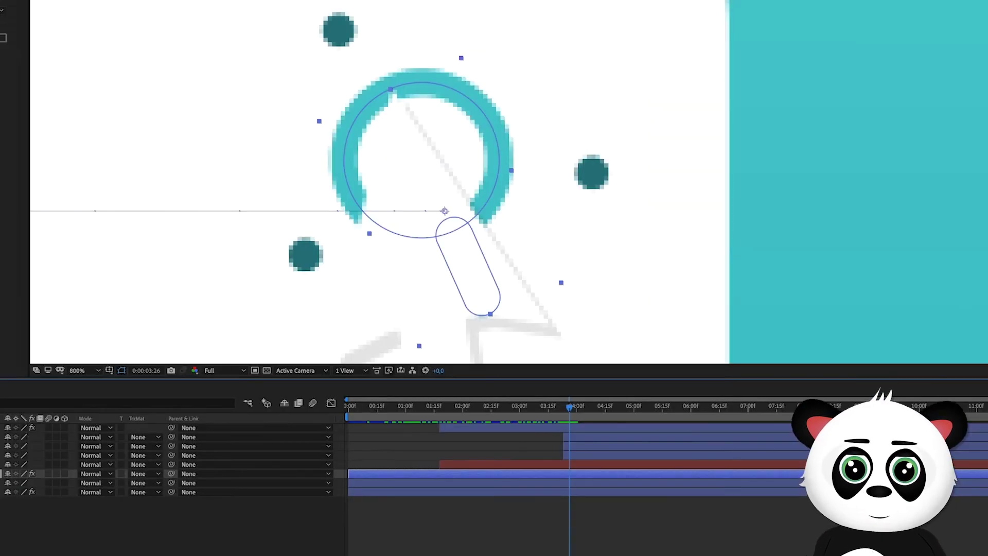
Step: Trim the ends of the Magnifying Glass layer and the cursor's Shape Layer 1 to the click moment around 0:00:03:23
{"action": "left_click_drag", "start_coordinate": [772, 473], "coordinate": [566, 475]}
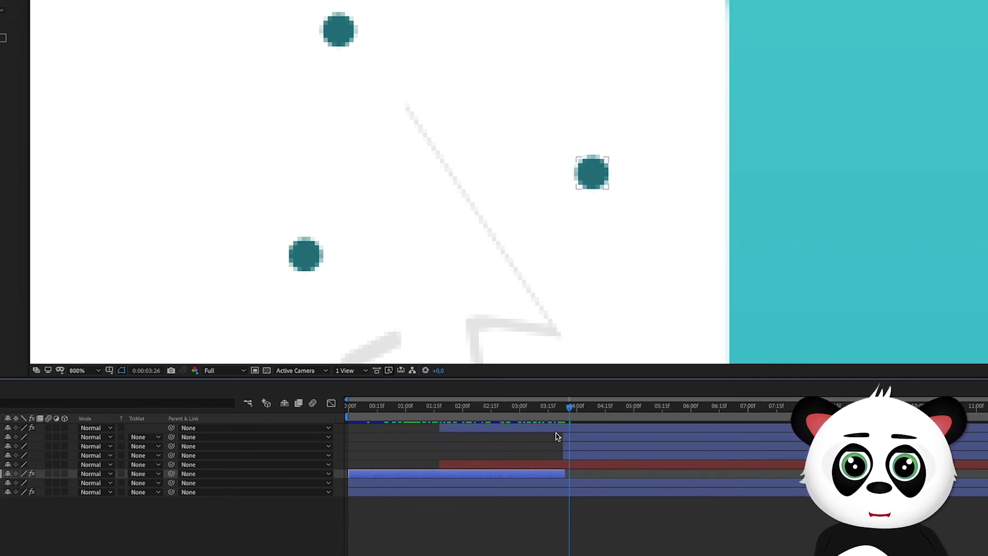
{"action": "left_click_drag", "start_coordinate": [530, 414], "coordinate": [563, 412]}
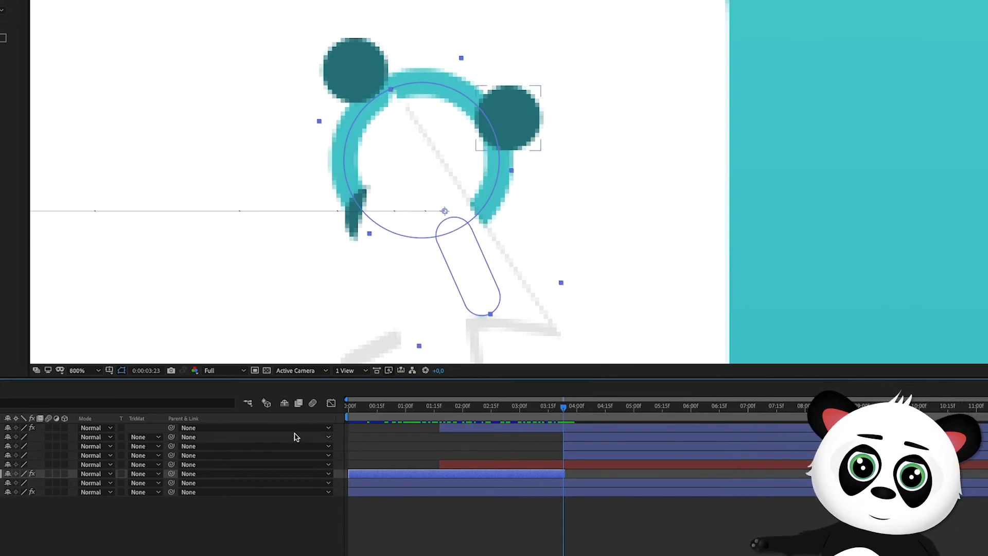
{"action": "left_click", "coordinate": [572, 428]}
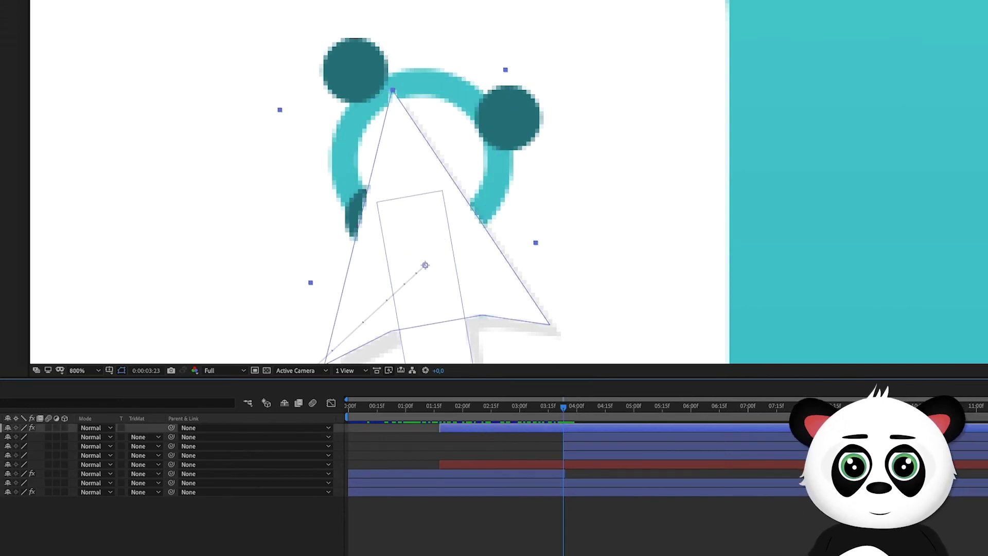
{"action": "left_click_drag", "start_coordinate": [440, 428], "coordinate": [345, 427]}
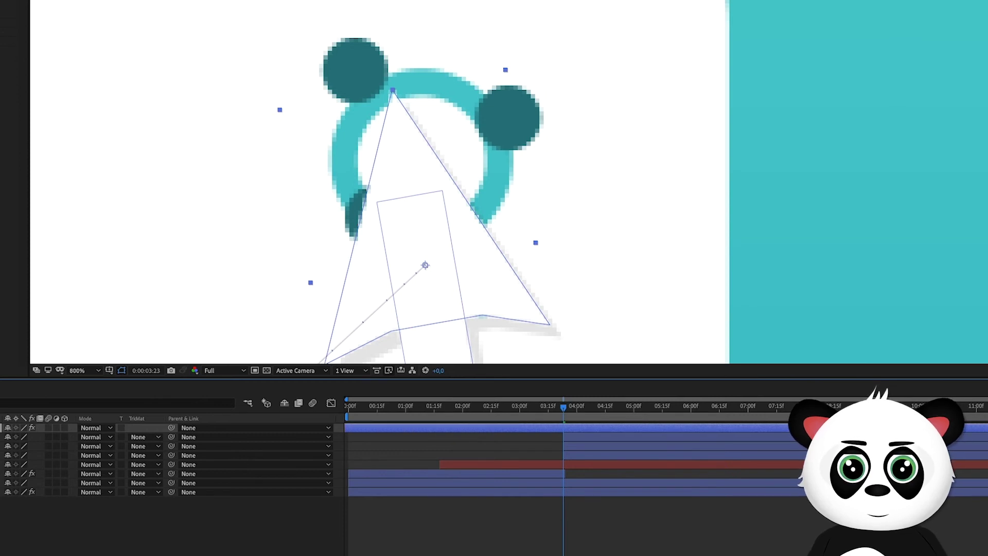
{"action": "left_click_drag", "start_coordinate": [658, 429], "coordinate": [606, 430]}
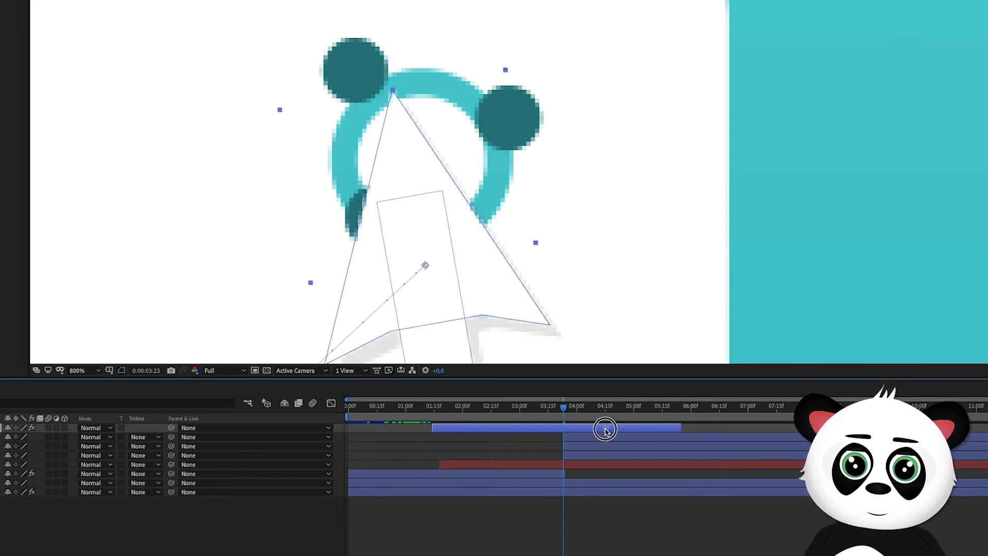
{"action": "left_click_drag", "start_coordinate": [682, 429], "coordinate": [563, 430]}
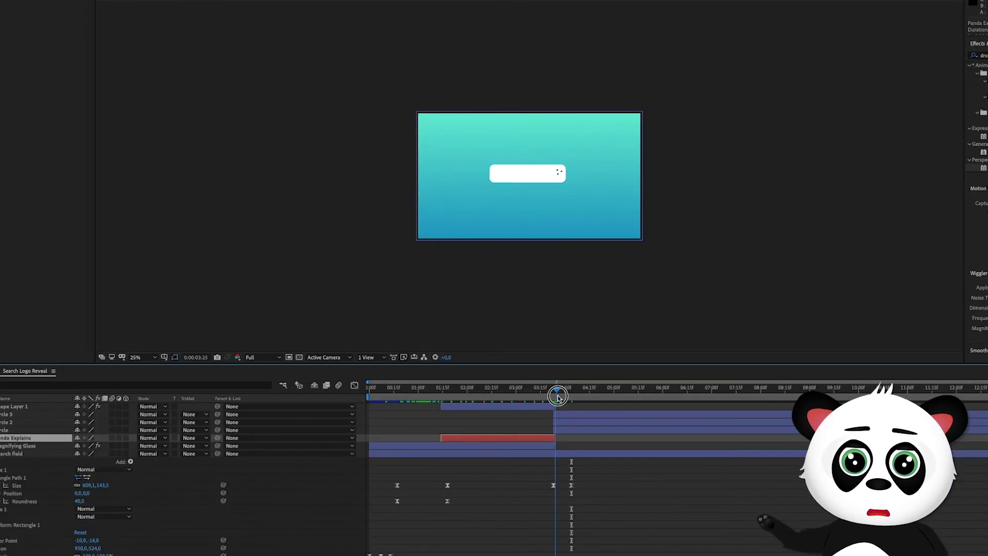
Step: Keyframe the Search field's Size to 112.0, 26.4 at 0:00:04:04, ease the shrinking keyframes and show their speed graph
{"action": "left_click_drag", "start_coordinate": [544, 374], "coordinate": [572, 400]}
{"action": "left_click_drag", "start_coordinate": [586, 492], "coordinate": [556, 487]}
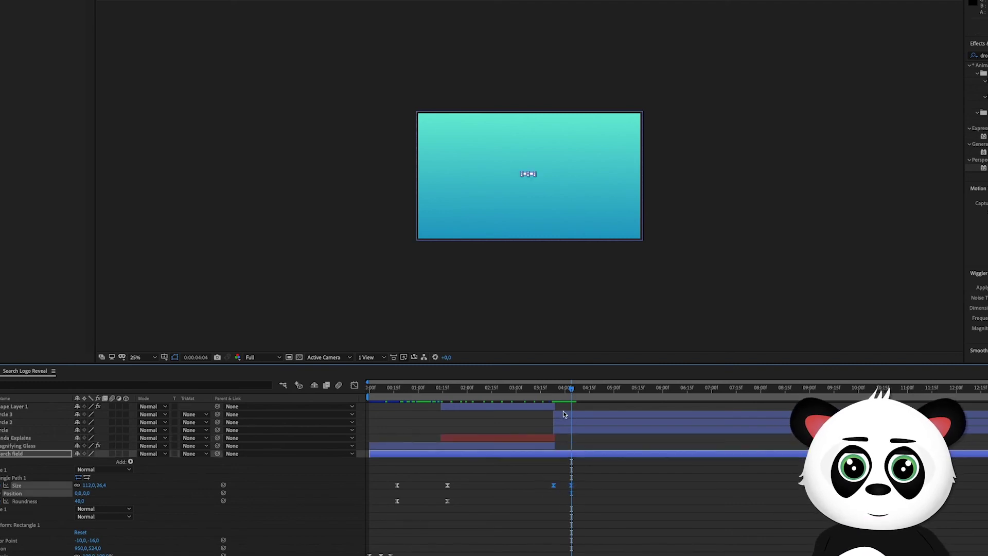
{"action": "left_click", "coordinate": [354, 386]}
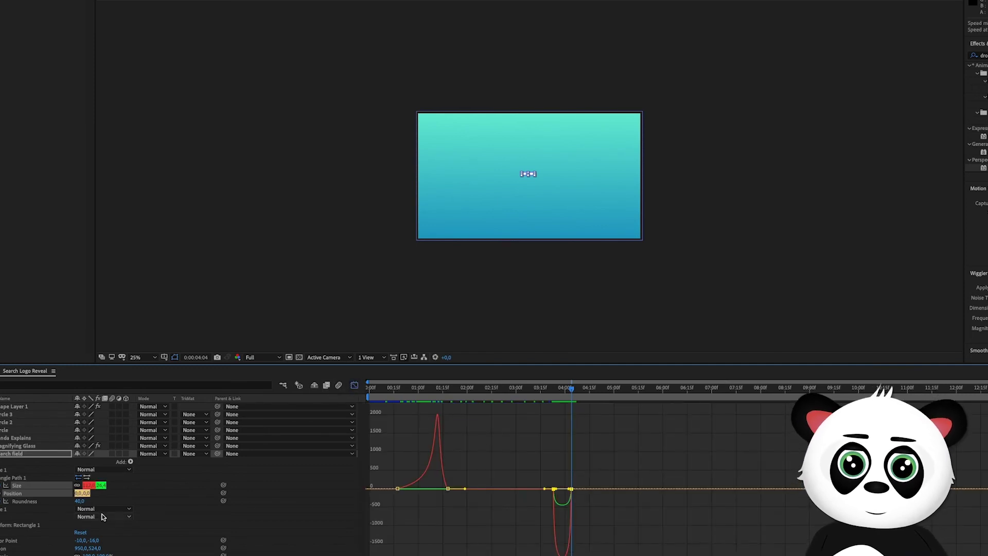
Step: Lengthen the outgoing ease of the Search field's shrinking Size animation so it starts slowly and speeds up, preview it and collapse the layer
{"action": "left_click", "coordinate": [40, 514]}
{"action": "left_click", "coordinate": [23, 485]}
{"action": "mouse_move", "coordinate": [572, 489]}
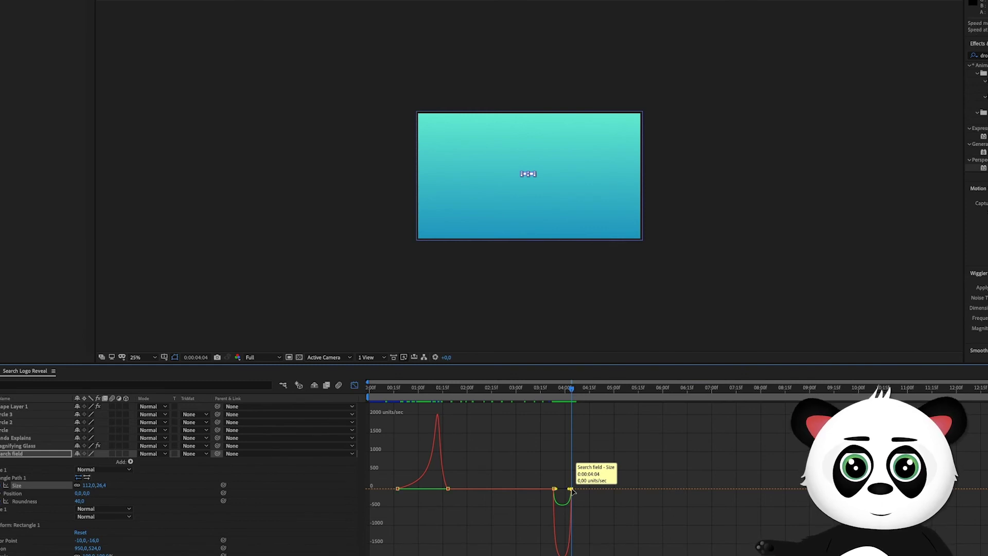
{"action": "left_click", "coordinate": [570, 489]}
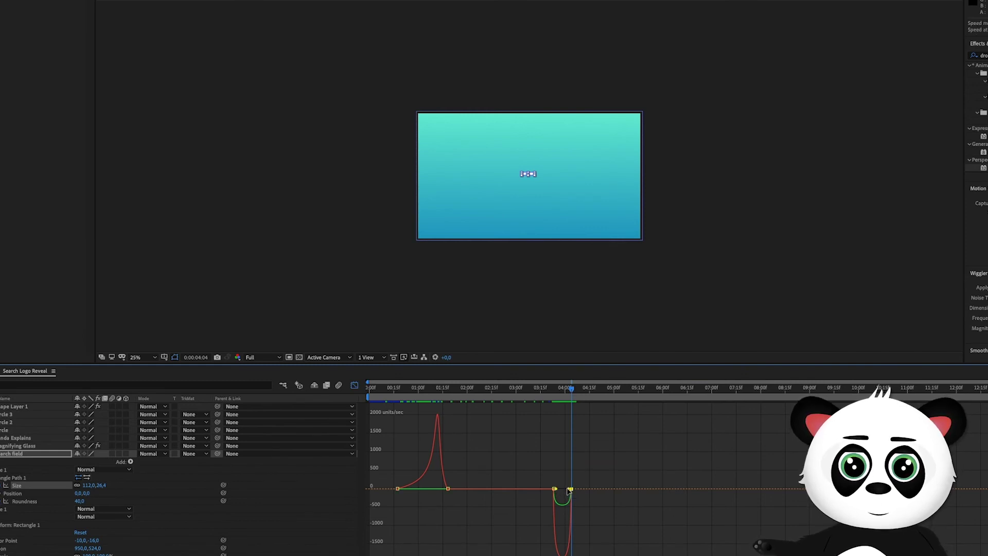
{"action": "left_click_drag", "start_coordinate": [556, 489], "coordinate": [570, 489]}
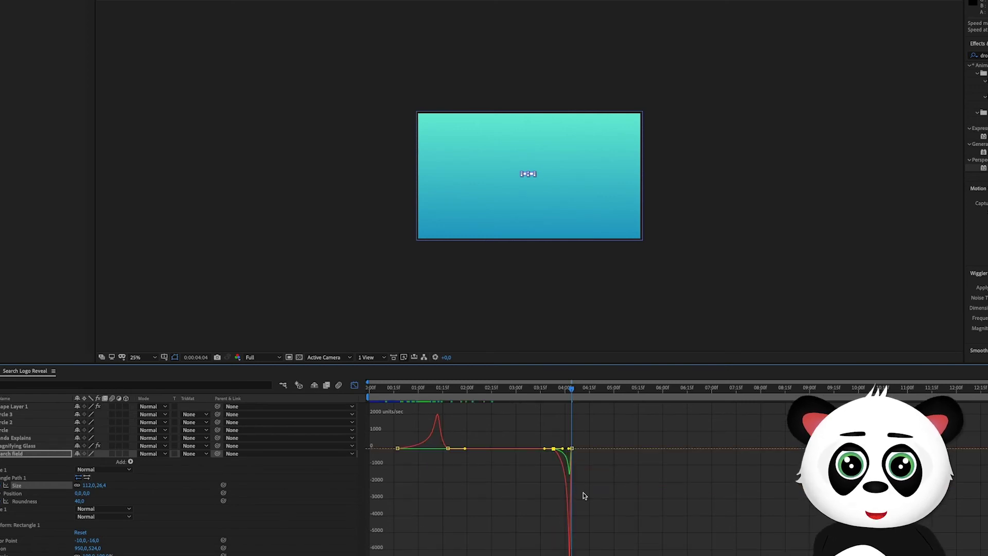
{"action": "left_click", "coordinate": [355, 385]}
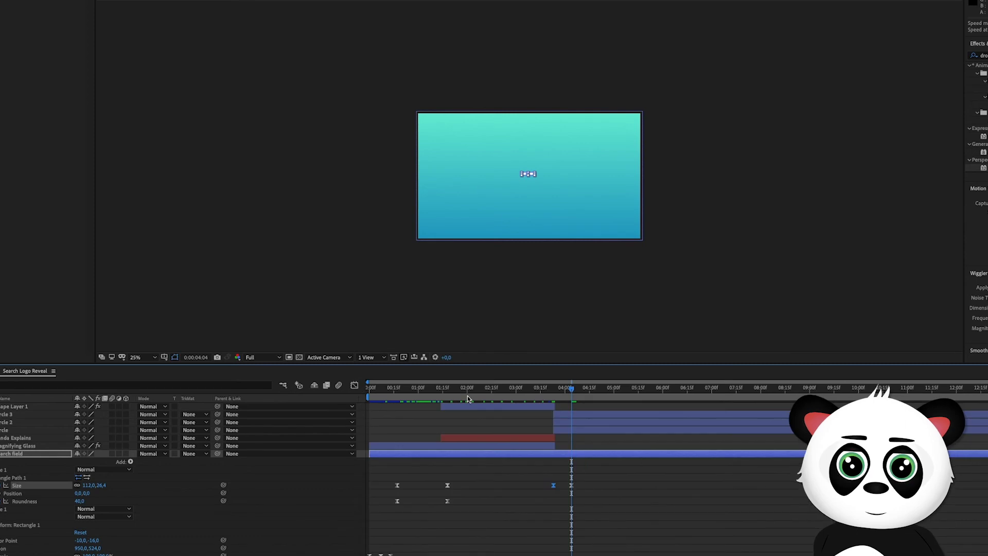
{"action": "left_click_drag", "start_coordinate": [533, 390], "coordinate": [571, 390]}
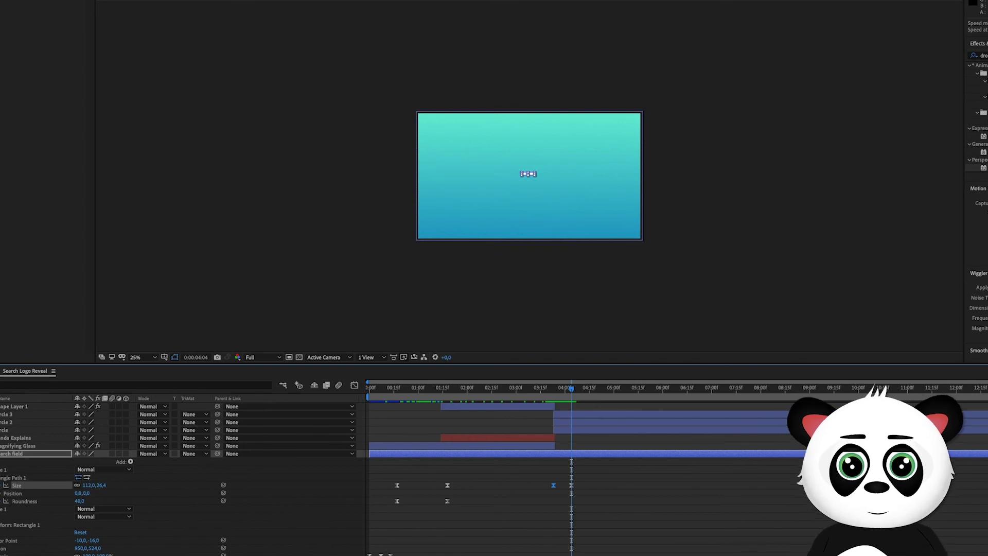
{"action": "key", "text": "u"}
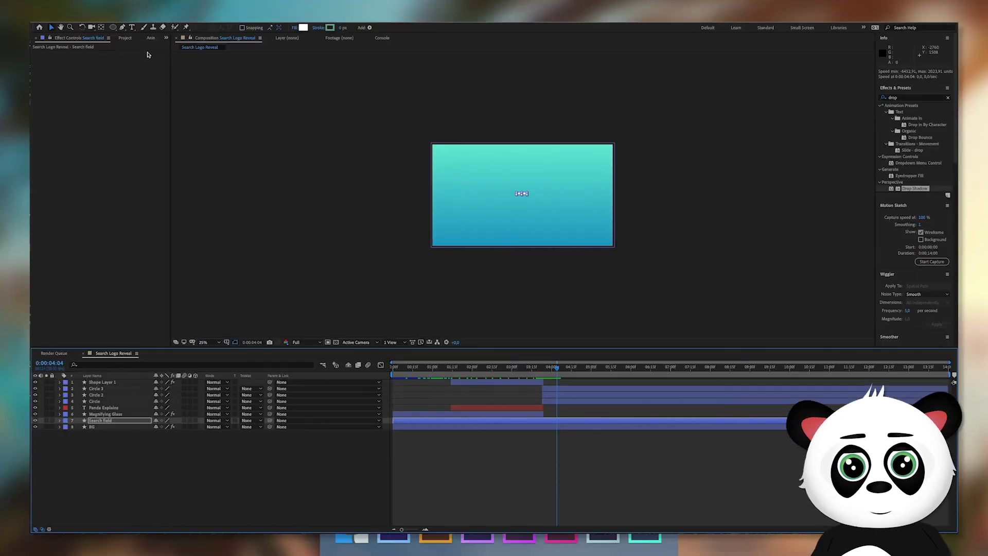
Step: Add pandaheadwhite.eps to the Search Logo Reveal composition as the topmost layer and fit the composition in the viewer
{"action": "left_click", "coordinate": [125, 38]}
{"action": "left_click_drag", "start_coordinate": [66, 112], "coordinate": [521, 201]}
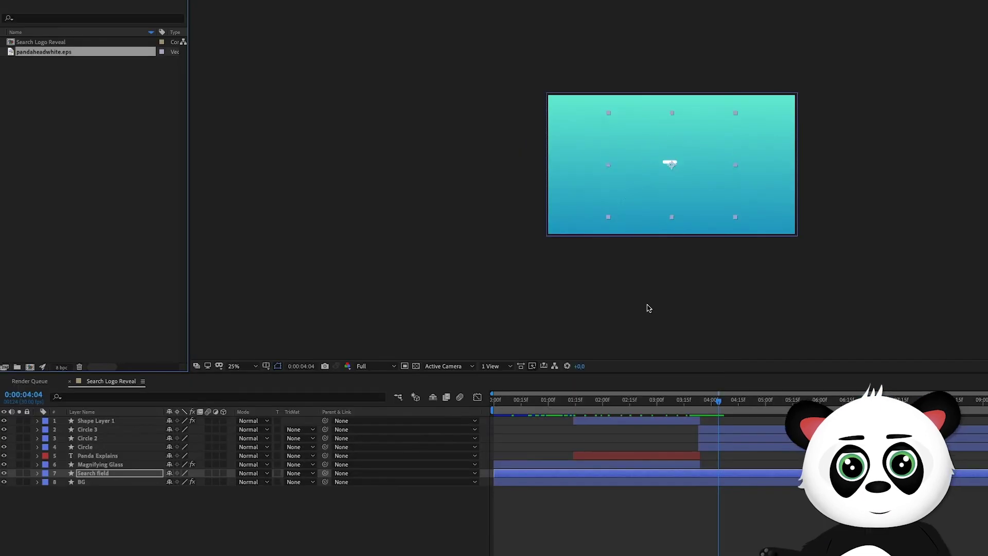
{"action": "key", "text": "period"}
{"action": "key", "text": "period"}
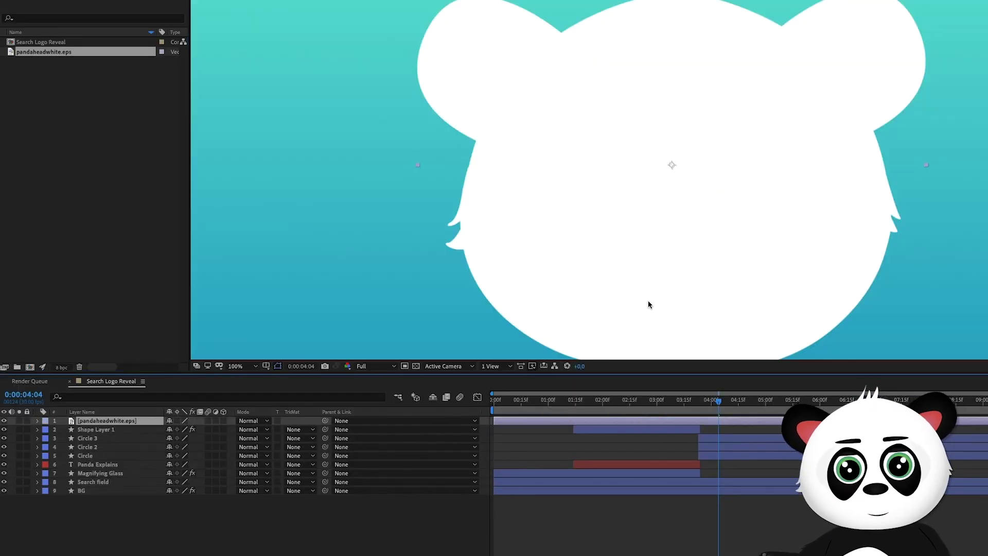
{"action": "key", "text": "comma"}
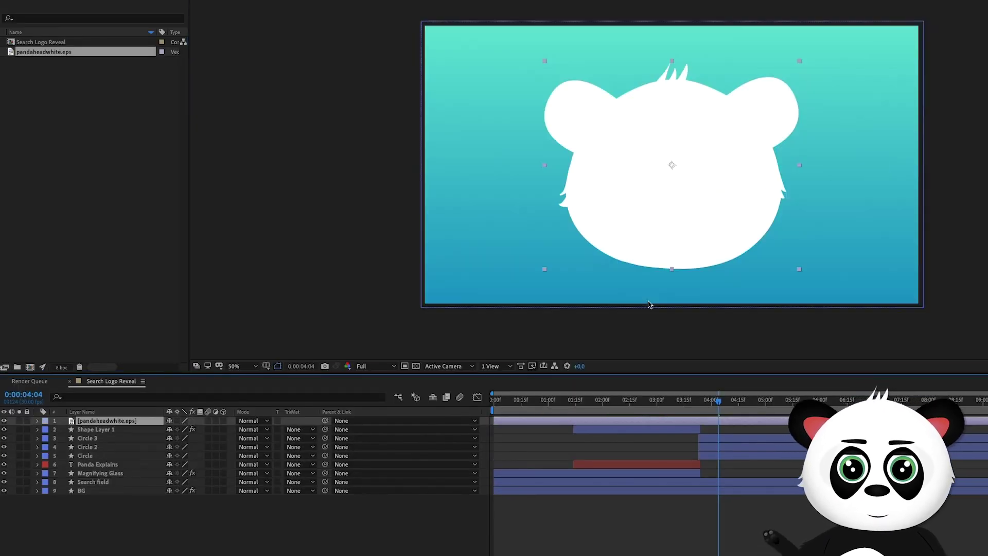
{"action": "left_click", "coordinate": [255, 366]}
{"action": "left_click", "coordinate": [240, 376]}
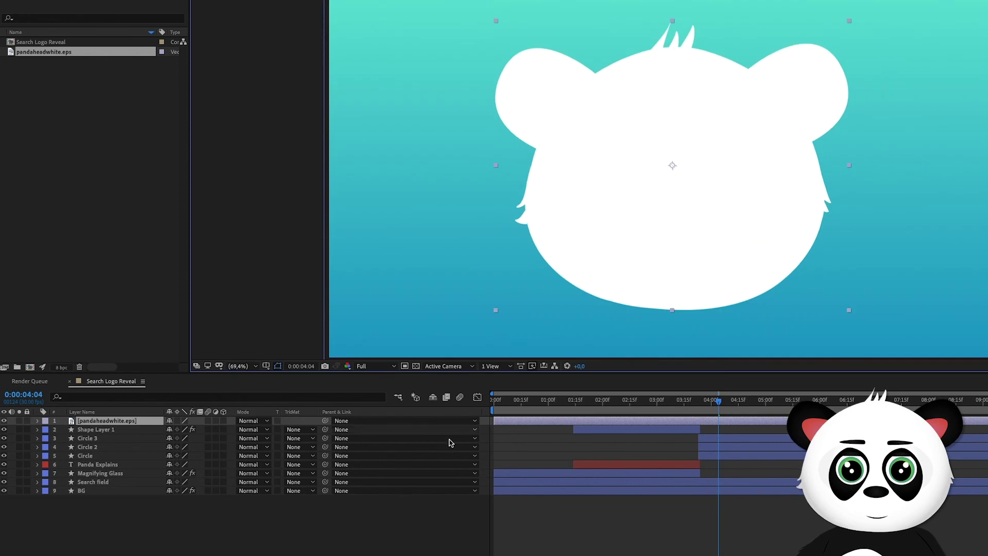
Step: Shift the pandaheadwhite.eps layer to start at 0:00:04:04, in line with the Search field's last Size keyframe
{"action": "left_click_drag", "start_coordinate": [527, 422], "coordinate": [789, 422]}
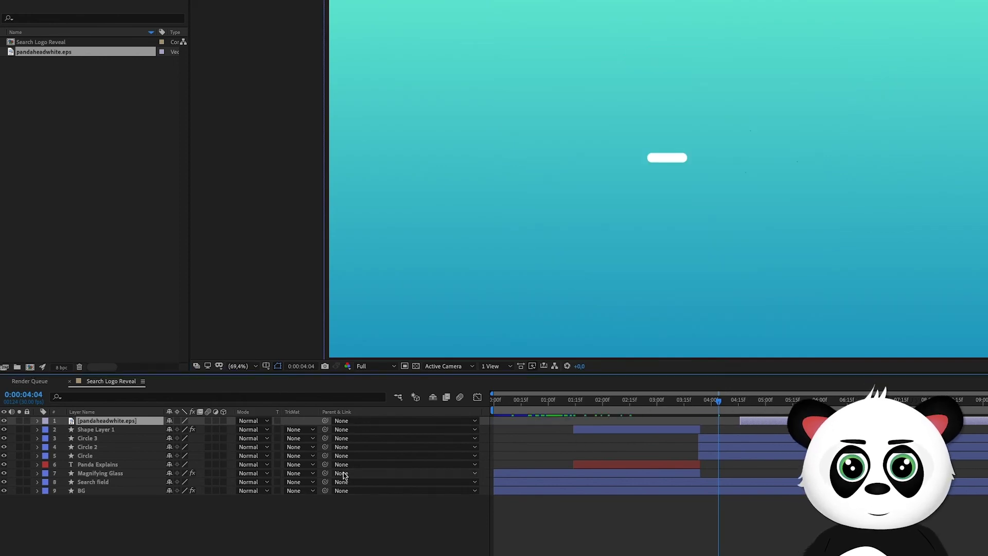
{"action": "left_click", "coordinate": [100, 482]}
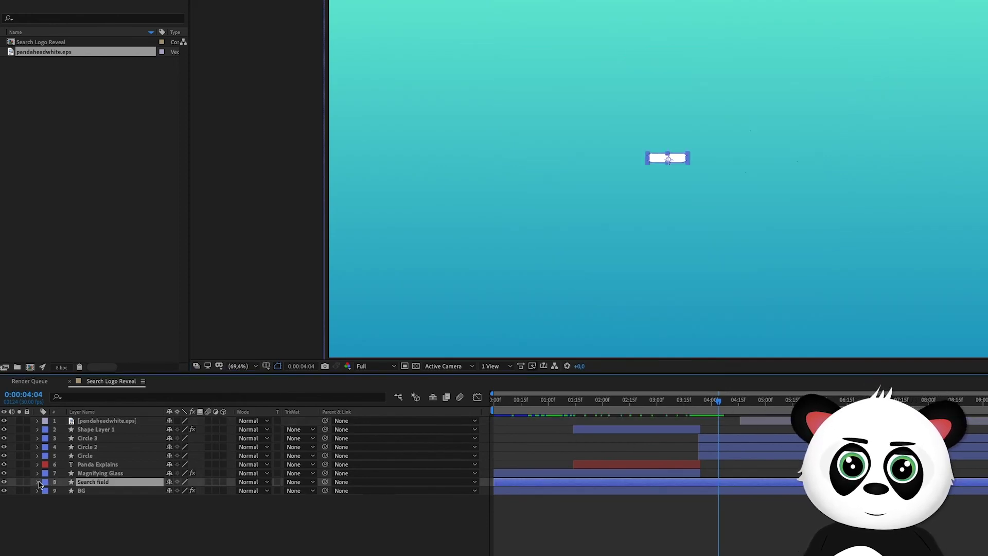
{"action": "left_click", "coordinate": [38, 482]}
{"action": "left_click_drag", "start_coordinate": [751, 421], "coordinate": [731, 424]}
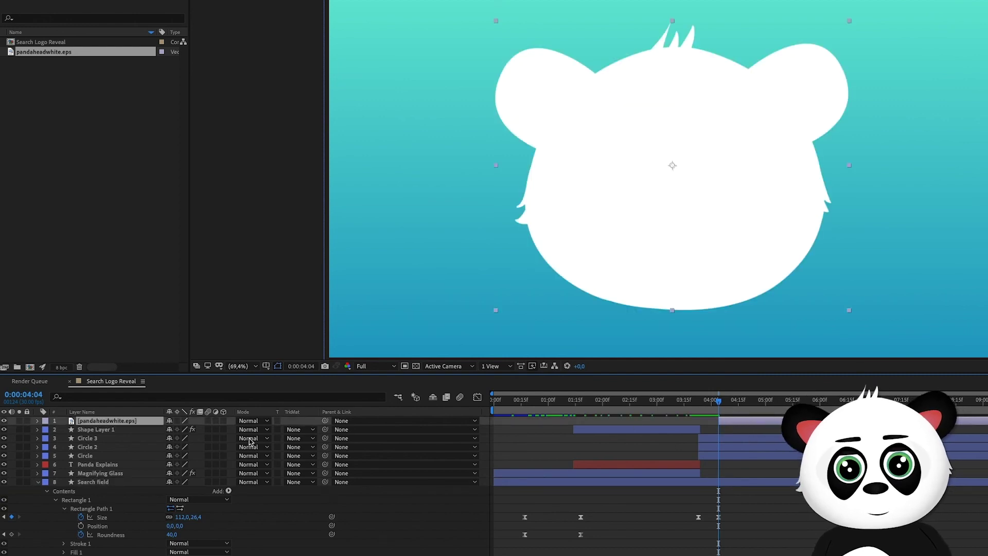
Step: Scale the panda head logo to 10% and centre it over the shrunken search bar at about 949.9, 517.0
{"action": "left_click", "coordinate": [38, 421]}
{"action": "left_click", "coordinate": [46, 431]}
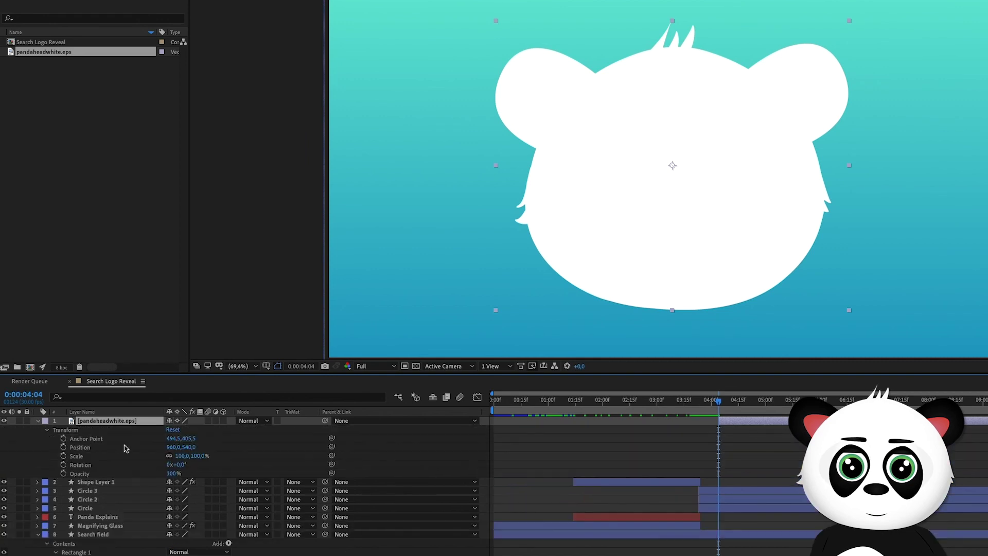
{"action": "left_click_drag", "start_coordinate": [174, 456], "coordinate": [136, 455]}
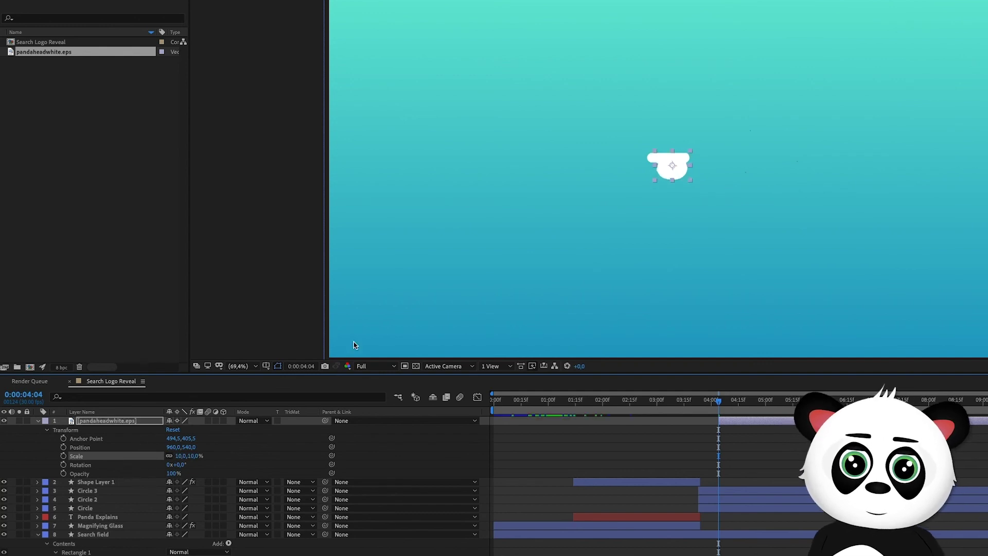
{"action": "left_click_drag", "start_coordinate": [669, 173], "coordinate": [665, 165]}
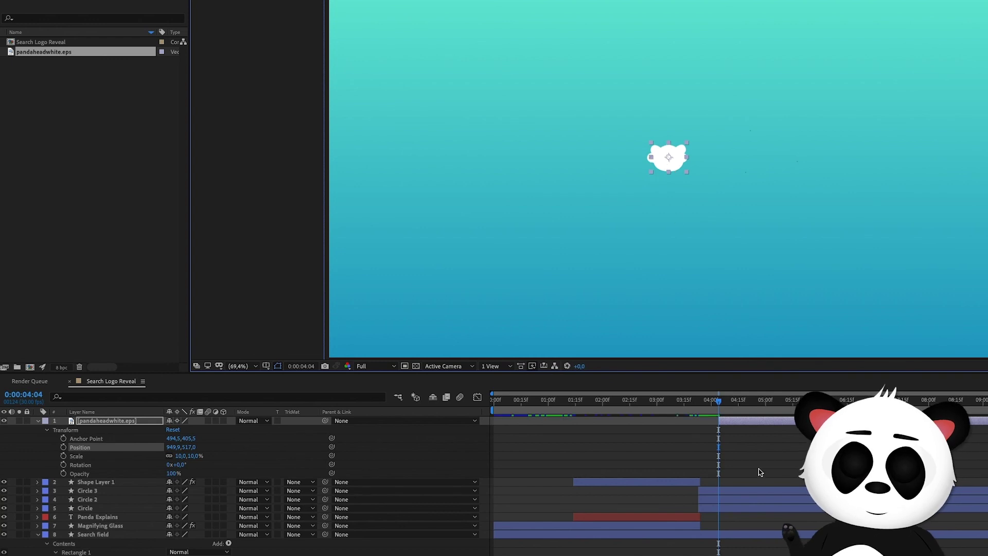
Step: Keyframe the panda head's Scale at 0:00:04:04 and enlarge it to 32% at 0:00:04:19
{"action": "left_click", "coordinate": [63, 456]}
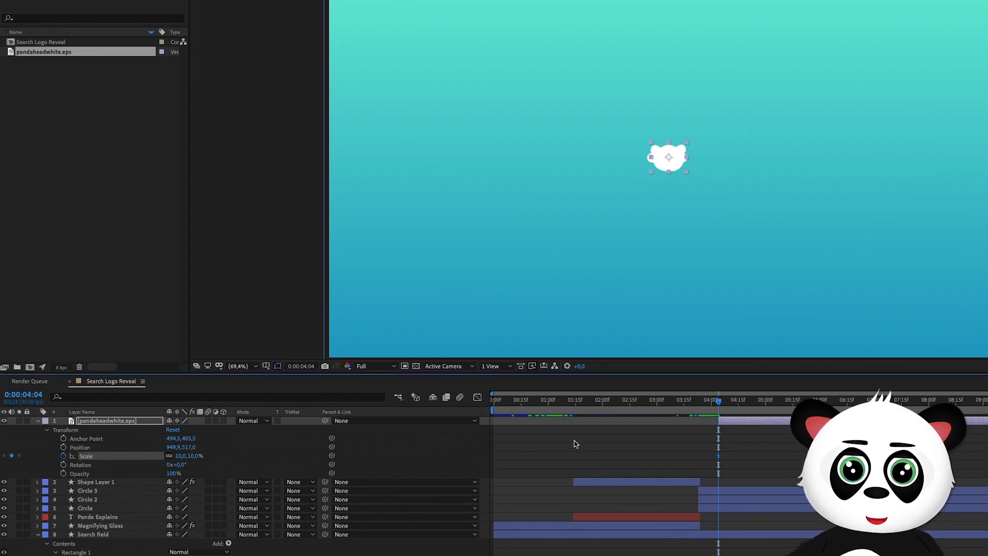
{"action": "left_click_drag", "start_coordinate": [729, 404], "coordinate": [747, 406]}
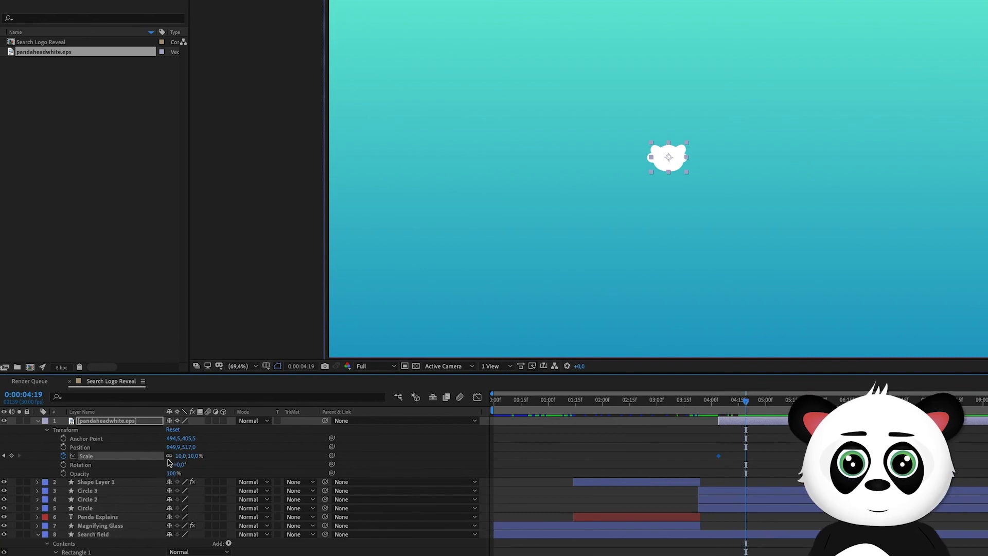
{"action": "left_click_drag", "start_coordinate": [182, 459], "coordinate": [193, 456]}
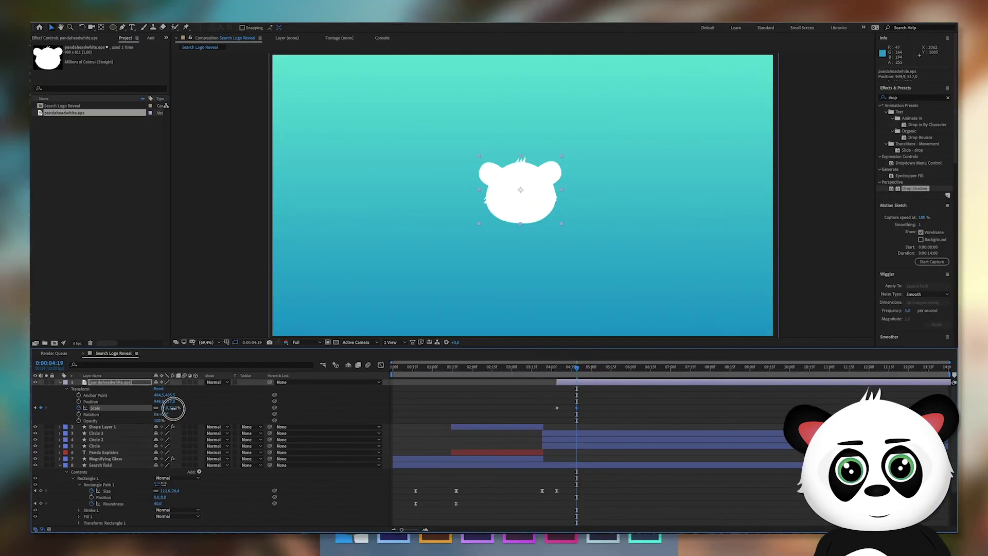
{"action": "left_click_drag", "start_coordinate": [172, 408], "coordinate": [172, 407]}
Step: Apply Easy Ease to the logo's Scale keyframes and reshape their speed curve to peak early and slow down gradually
{"action": "left_click_drag", "start_coordinate": [601, 419], "coordinate": [546, 401]}
{"action": "right_click", "coordinate": [557, 408]}
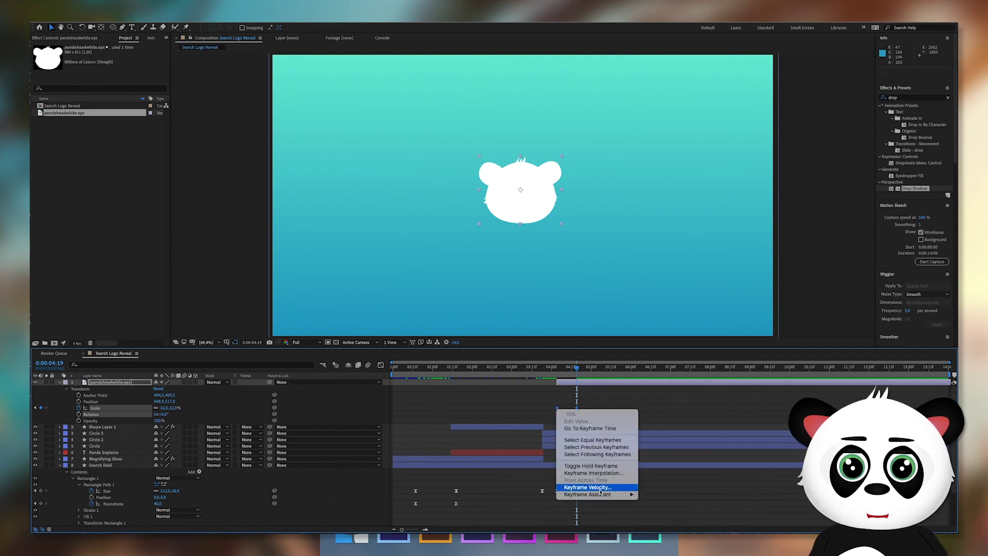
{"action": "mouse_move", "coordinate": [600, 493]}
{"action": "left_click", "coordinate": [659, 495]}
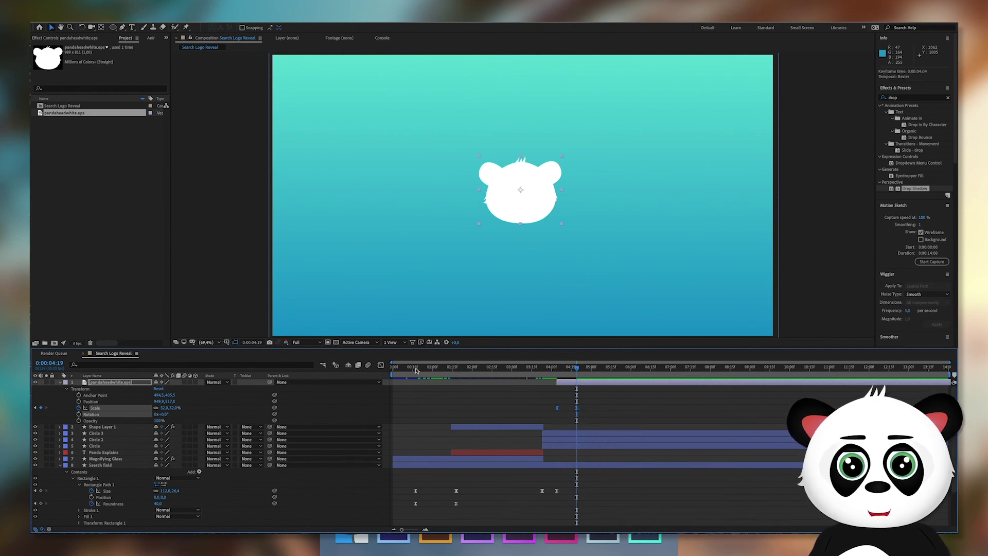
{"action": "left_click", "coordinate": [380, 366]}
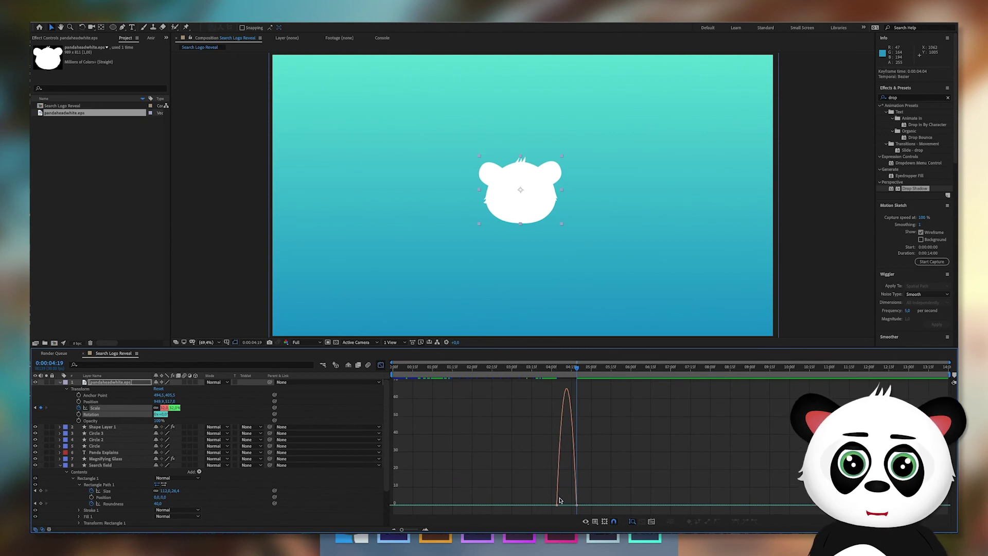
{"action": "left_click", "coordinate": [576, 505]}
{"action": "left_click_drag", "start_coordinate": [574, 506], "coordinate": [566, 505]}
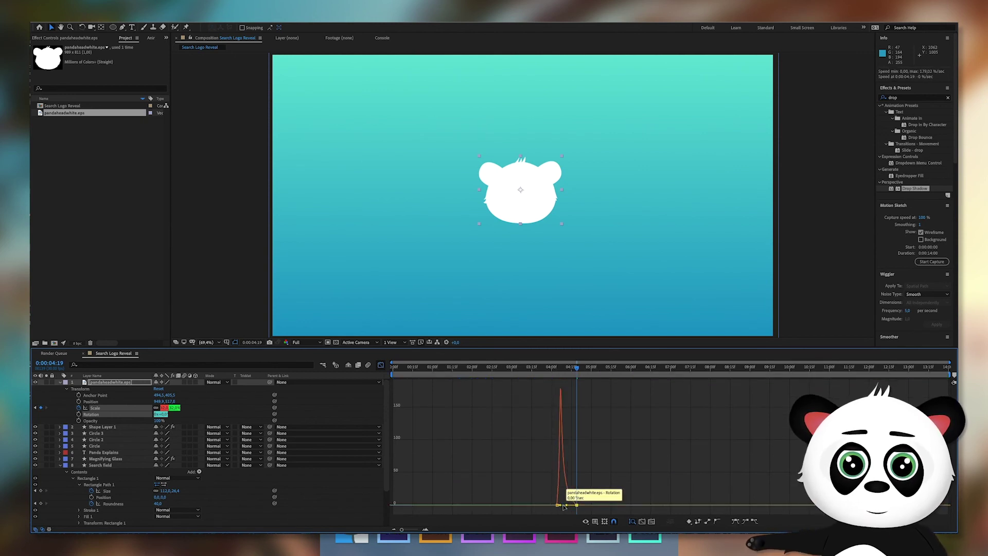
Step: Return to the layer view, collapse the panda head and Search field layers, and bring up the options for a new layer
{"action": "left_click", "coordinate": [380, 365]}
{"action": "mouse_move", "coordinate": [569, 372]}
{"action": "left_mouse_down"}
{"action": "mouse_move", "coordinate": [540, 372]}
{"action": "mouse_move", "coordinate": [566, 374]}
{"action": "left_mouse_up"}
{"action": "left_click", "coordinate": [60, 382]}
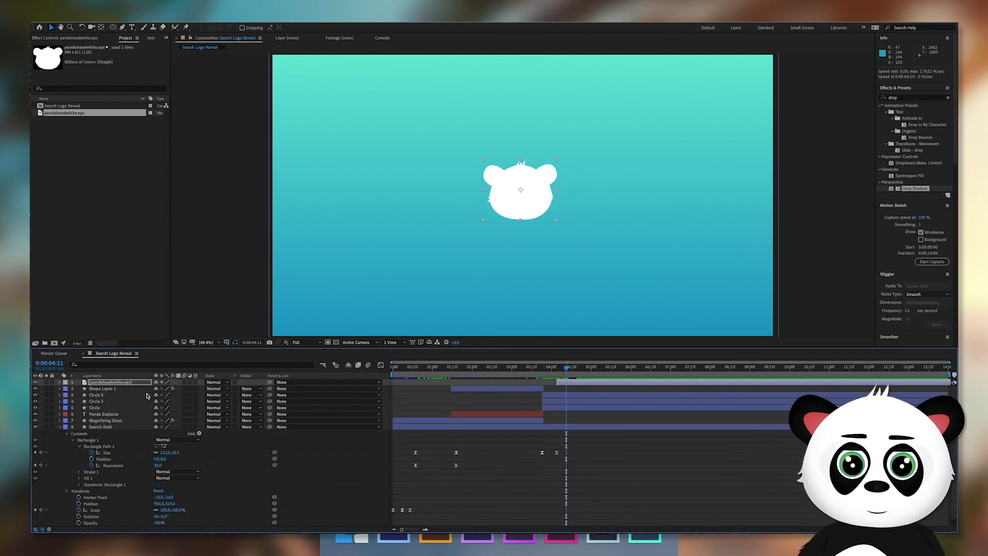
{"action": "left_click", "coordinate": [60, 430]}
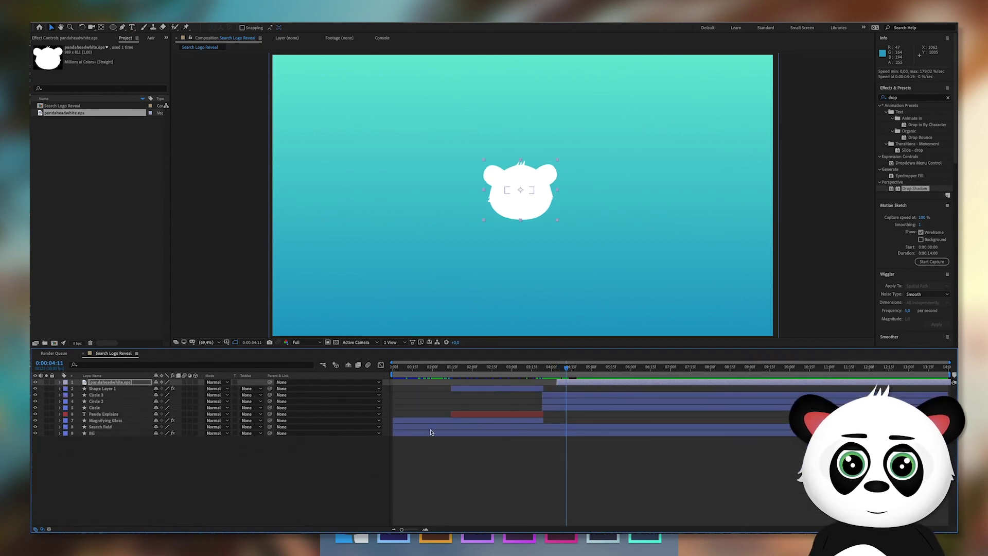
{"action": "right_click", "coordinate": [503, 457]}
{"action": "mouse_move", "coordinate": [560, 463]}
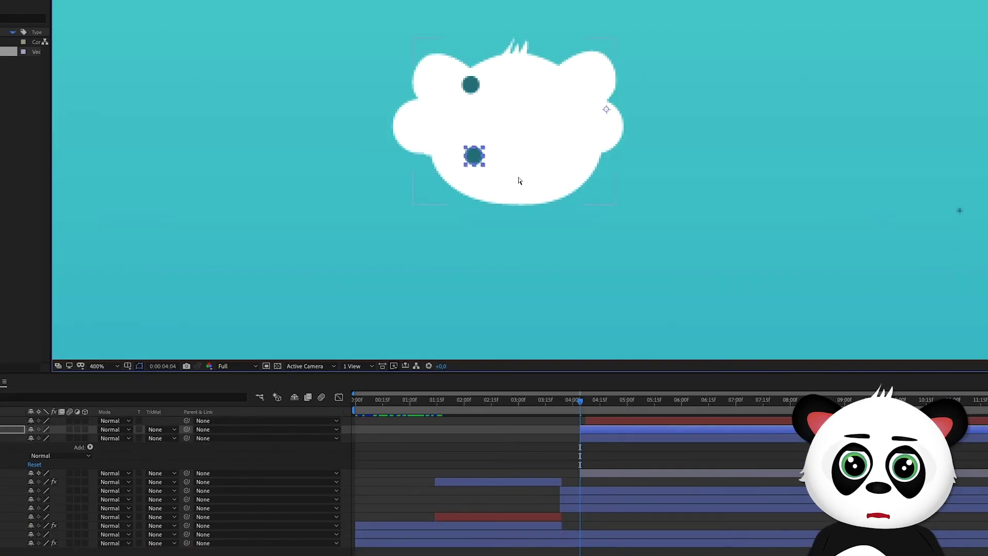
Step: Duplicate the small teal end circle and spread the five copies around the shrunken search bar behind the logo
{"action": "key", "text": "ctrl+d"}
{"action": "left_click_drag", "start_coordinate": [479, 187], "coordinate": [542, 167]}
{"action": "key", "text": "ctrl+d"}
{"action": "key", "text": "ctrl+d"}
{"action": "left_click_drag", "start_coordinate": [479, 186], "coordinate": [524, 206]}
{"action": "left_click_drag", "start_coordinate": [475, 158], "coordinate": [455, 140]}
{"action": "left_click_drag", "start_coordinate": [538, 184], "coordinate": [519, 180]}
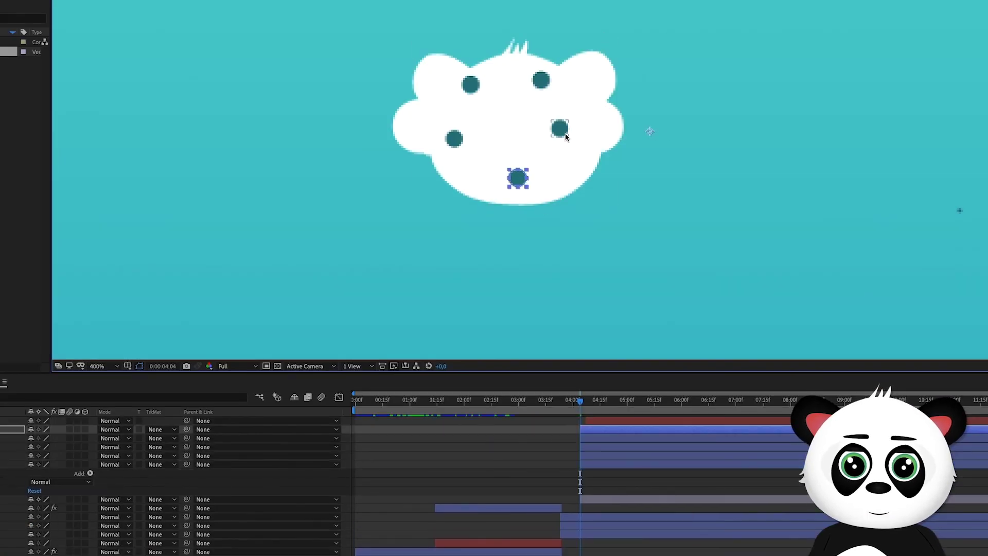
{"action": "left_click_drag", "start_coordinate": [562, 132], "coordinate": [573, 139]}
{"action": "left_click_drag", "start_coordinate": [541, 81], "coordinate": [551, 81]}
{"action": "left_click_drag", "start_coordinate": [473, 84], "coordinate": [481, 82]}
Step: Move the anchor points of the offset Circle end layers onto the centres of their circles
{"action": "left_click_drag", "start_coordinate": [609, 39], "coordinate": [476, 86]}
{"action": "left_click", "coordinate": [650, 464]}
{"action": "left_click_drag", "start_coordinate": [586, 92], "coordinate": [456, 139]}
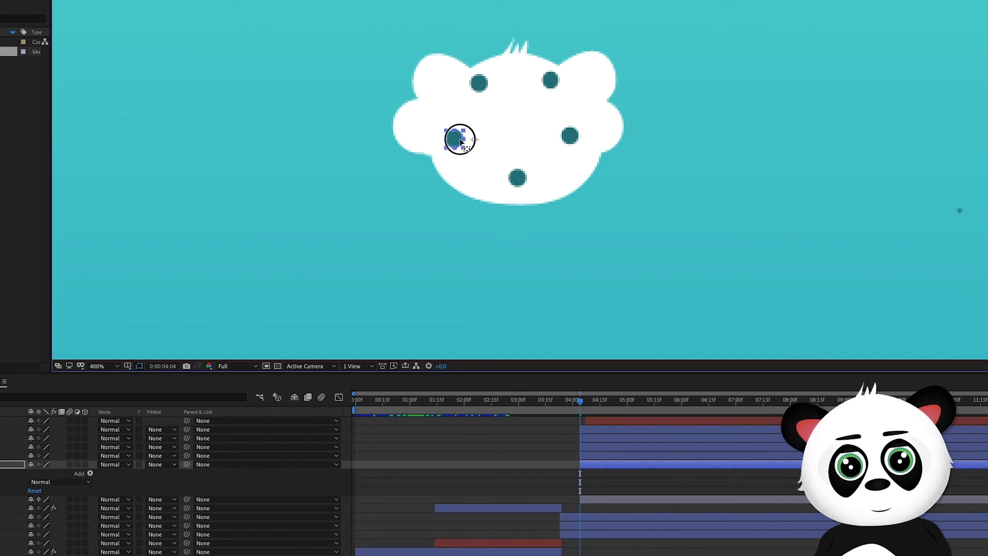
Step: Select all five Circle end layers and start Position and Scale keyframes for them at 0:00:04:04
{"action": "left_click", "coordinate": [103, 388]}
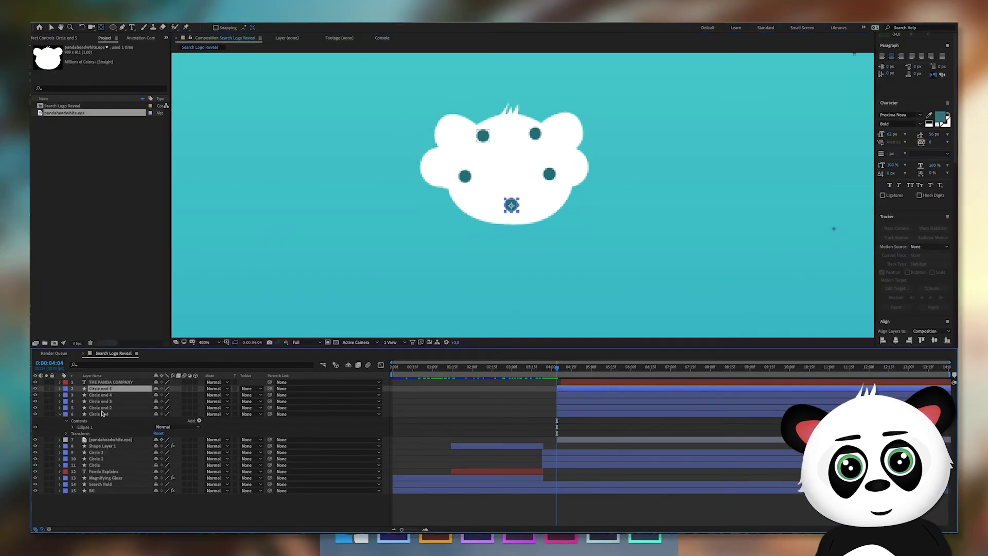
{"action": "left_click", "coordinate": [103, 413], "text": "shift"}
{"action": "left_click", "coordinate": [67, 433]}
{"action": "left_click", "coordinate": [78, 445]}
{"action": "left_click", "coordinate": [79, 451]}
Step: At 0:00:04:22, keyframe the Circle end layers' Scale at 0% and move the circles outward, away from the logo
{"action": "left_click_drag", "start_coordinate": [587, 400], "coordinate": [612, 401]}
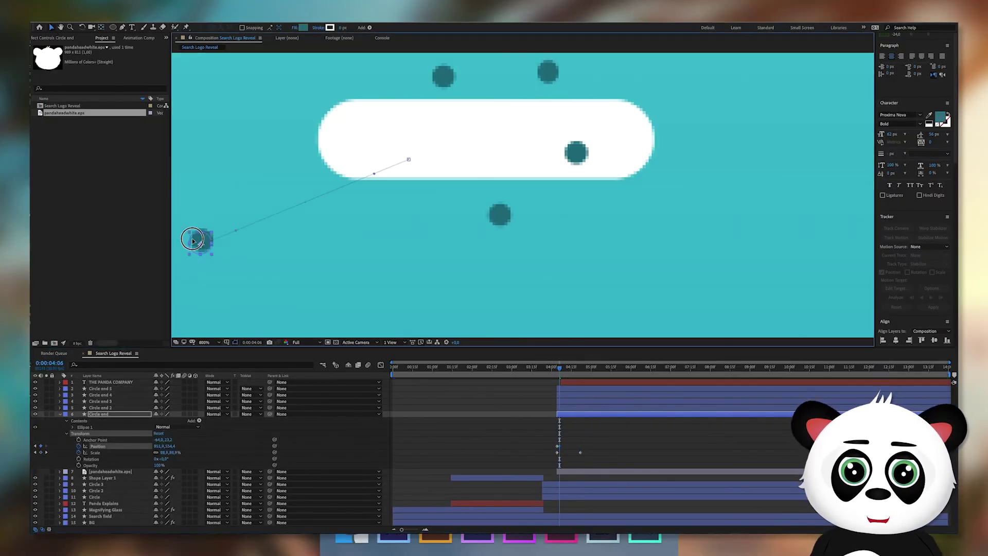
{"action": "left_click", "coordinate": [576, 152]}
{"action": "left_click_drag", "start_coordinate": [583, 159], "coordinate": [812, 133]}
{"action": "scroll", "coordinate": [812, 132], "scroll_direction": "down", "scroll_amount": 1}
{"action": "left_click_drag", "start_coordinate": [534, 146], "coordinate": [581, 53]}
{"action": "left_click_drag", "start_coordinate": [482, 150], "coordinate": [370, 61]}
Step: Expand the Circle end layers and ease their Position and Scale keyframes between 0:00:04:04 and 0:00:04:22
{"action": "left_click_drag", "start_coordinate": [559, 446], "coordinate": [579, 433]}
{"action": "left_click", "coordinate": [60, 407]}
{"action": "left_click", "coordinate": [60, 394]}
{"action": "left_click", "coordinate": [59, 388]}
{"action": "left_click_drag", "start_coordinate": [559, 464], "coordinate": [580, 464]}
{"action": "left_click_drag", "start_coordinate": [559, 414], "coordinate": [580, 413]}
{"action": "mouse_move", "coordinate": [559, 369]}
{"action": "left_mouse_down"}
{"action": "mouse_move", "coordinate": [577, 371]}
{"action": "mouse_move", "coordinate": [556, 369]}
{"action": "left_mouse_up"}
{"action": "left_click", "coordinate": [380, 364]}
{"action": "right_click", "coordinate": [557, 471]}
{"action": "left_click", "coordinate": [658, 503]}
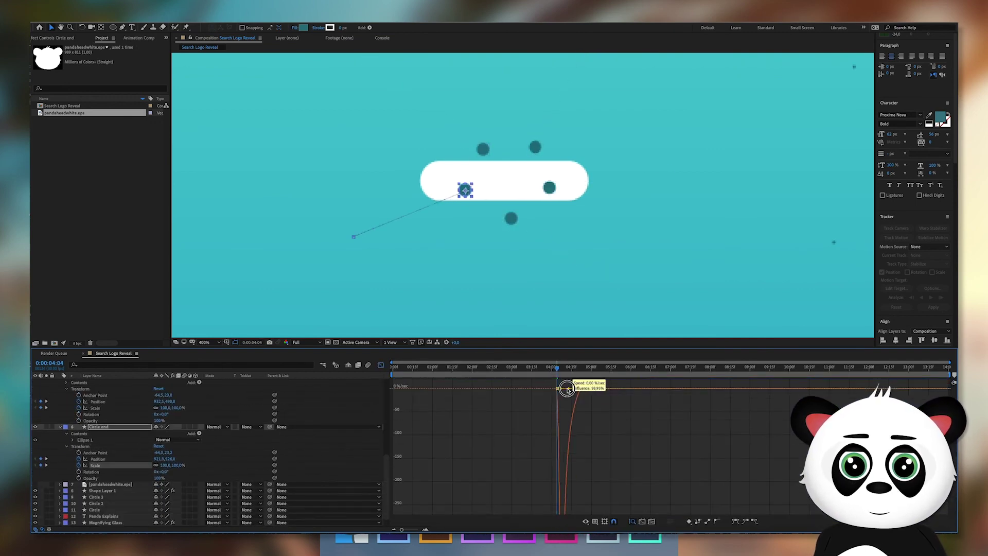
Step: Give the Circle end layers' Position and Scale speed curves an early peak and place the panda head layer above the circles
{"action": "scroll", "coordinate": [97, 420], "scroll_direction": "up", "scroll_amount": 1}
{"action": "left_click", "coordinate": [98, 420]}
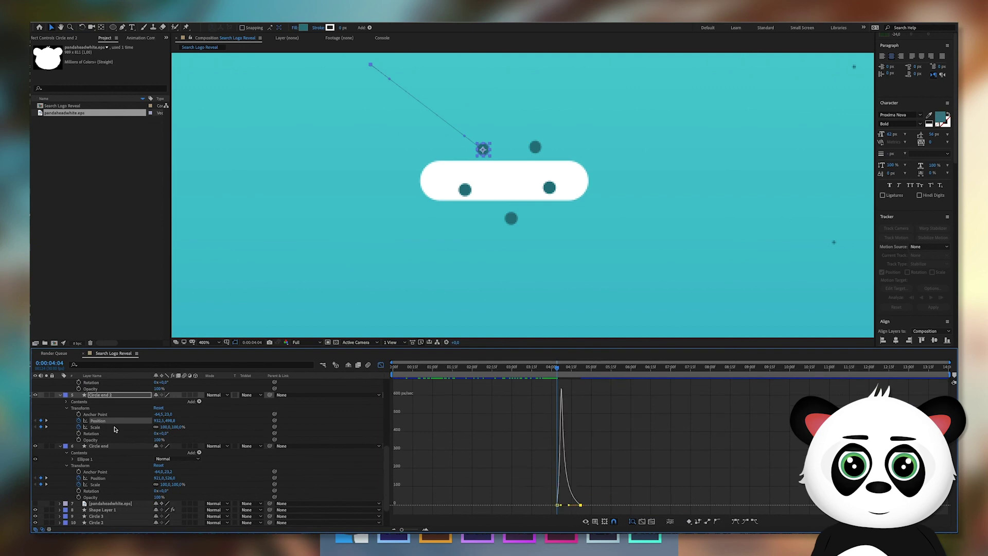
{"action": "left_click", "coordinate": [95, 427]}
{"action": "scroll", "coordinate": [95, 407], "scroll_direction": "up", "scroll_amount": 2}
{"action": "left_click", "coordinate": [95, 407]}
{"action": "left_click", "coordinate": [97, 402]}
{"action": "scroll", "coordinate": [97, 420], "scroll_direction": "up", "scroll_amount": 4}
{"action": "left_click", "coordinate": [98, 420]}
{"action": "left_click", "coordinate": [97, 418]}
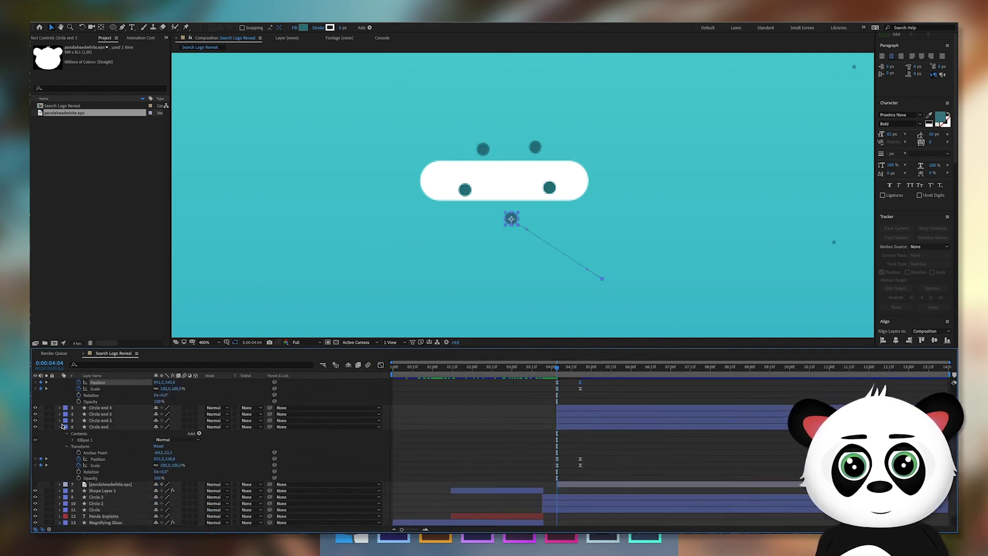
{"action": "left_click", "coordinate": [111, 387]}
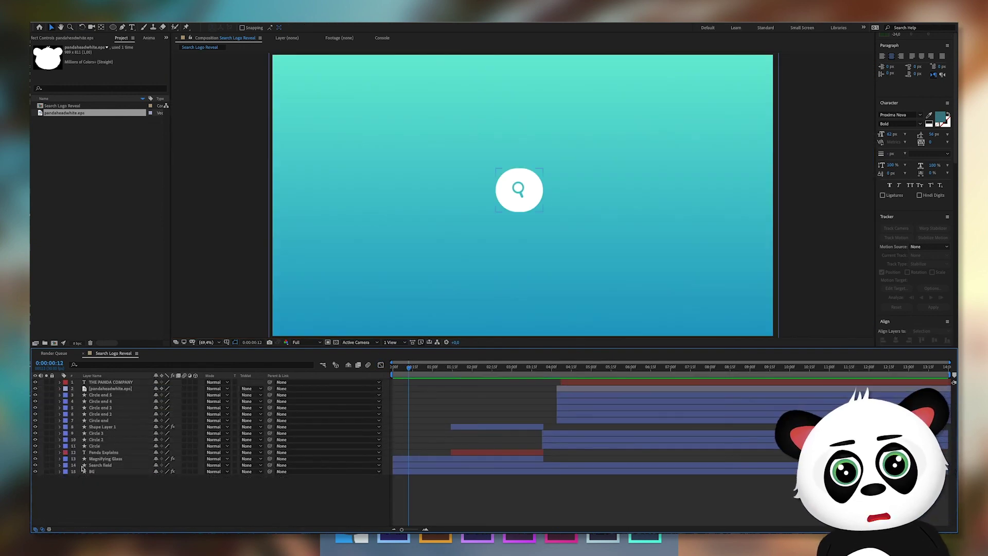
Step: Add an Inner Shadow layer style to the Search field with opacity 20%, distance 13.0 and size 0.0
{"action": "left_click", "coordinate": [103, 464]}
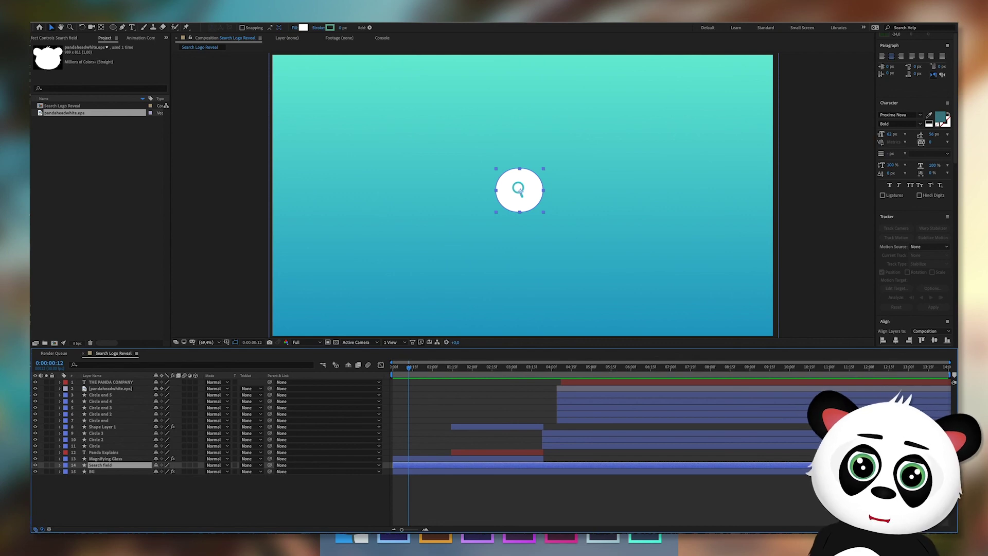
{"action": "left_click", "coordinate": [146, 20]}
{"action": "mouse_move", "coordinate": [205, 183]}
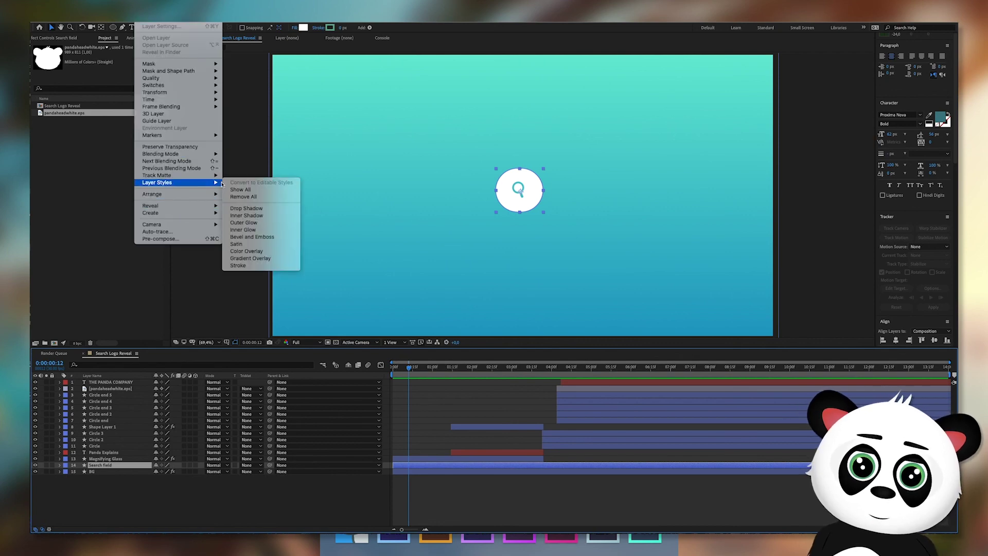
{"action": "left_click", "coordinate": [246, 215]}
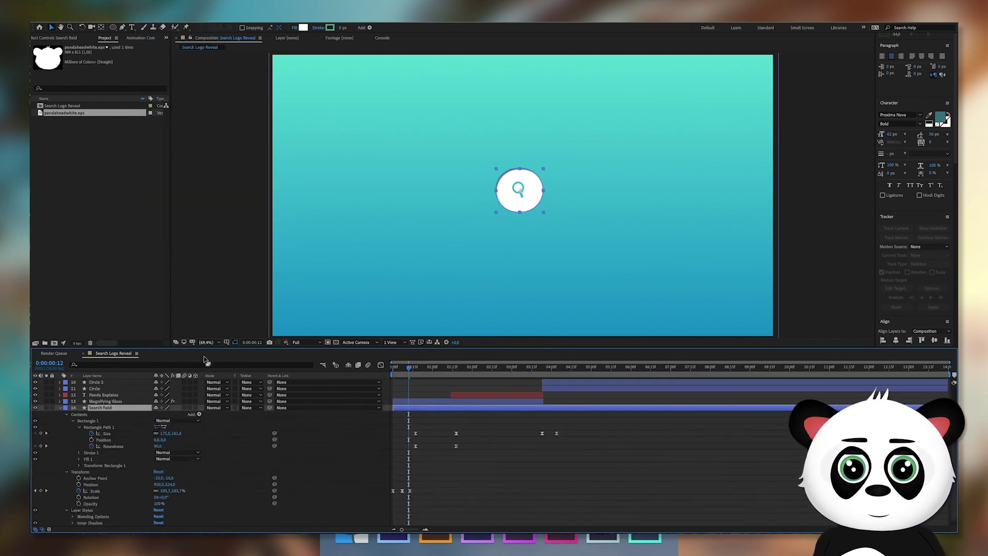
{"action": "key", "text": "Return"}
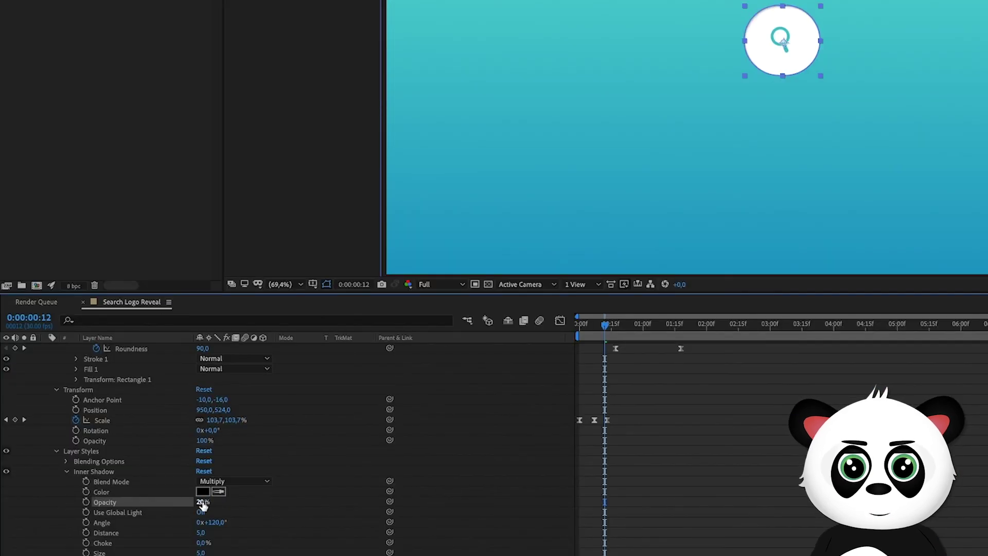
{"action": "left_click_drag", "start_coordinate": [203, 552], "coordinate": [209, 534]}
Step: Sample the inner shadow's colour from the teal background and change it to a darker, more muted teal
{"action": "left_click", "coordinate": [203, 493]}
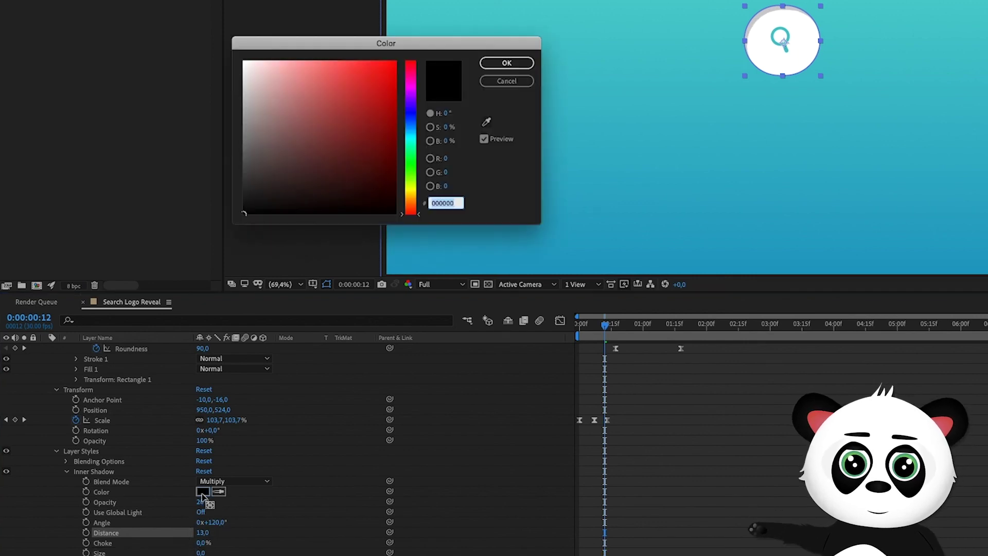
{"action": "key", "text": "Escape"}
{"action": "left_click", "coordinate": [217, 491]}
{"action": "left_click", "coordinate": [502, 146]}
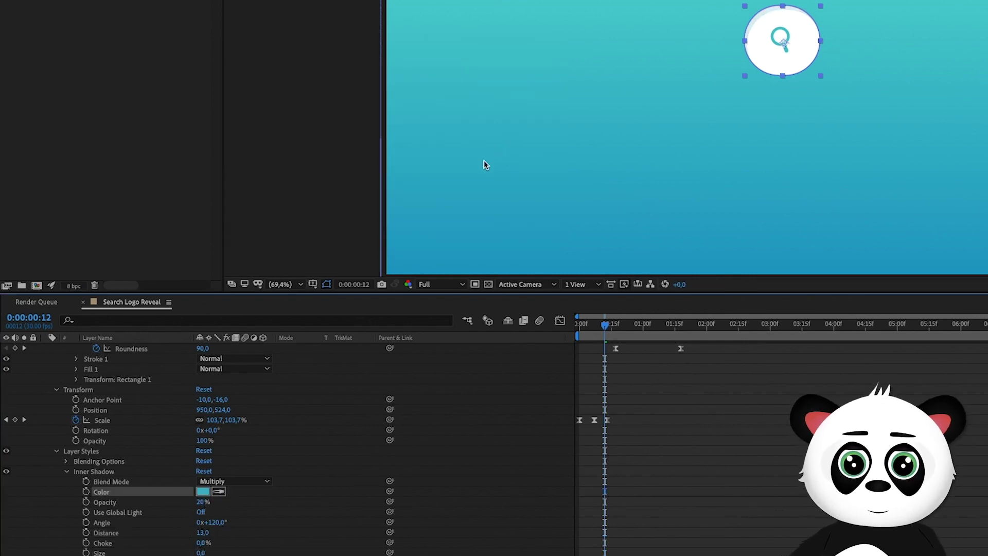
{"action": "left_click", "coordinate": [205, 492]}
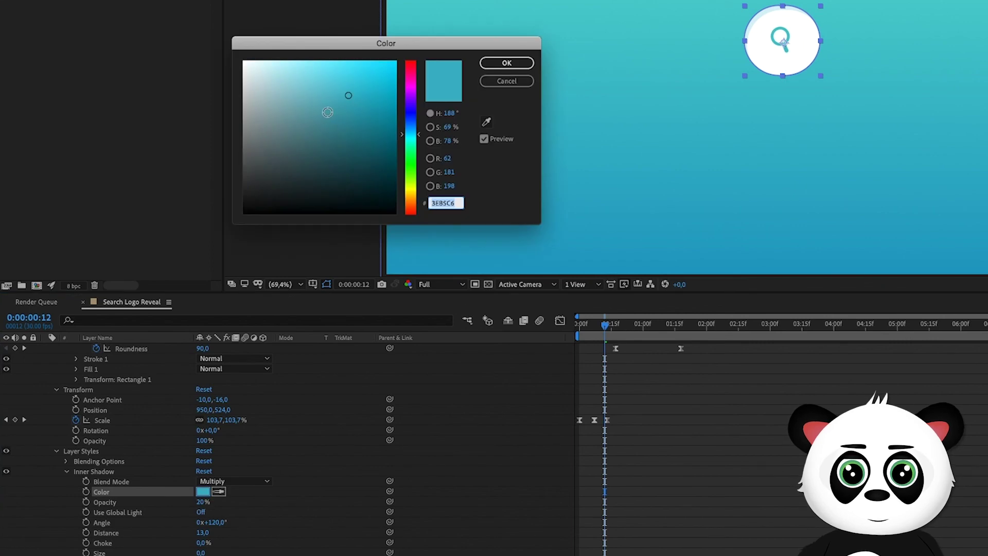
{"action": "left_click_drag", "start_coordinate": [327, 112], "coordinate": [321, 125]}
{"action": "left_click", "coordinate": [506, 63]}
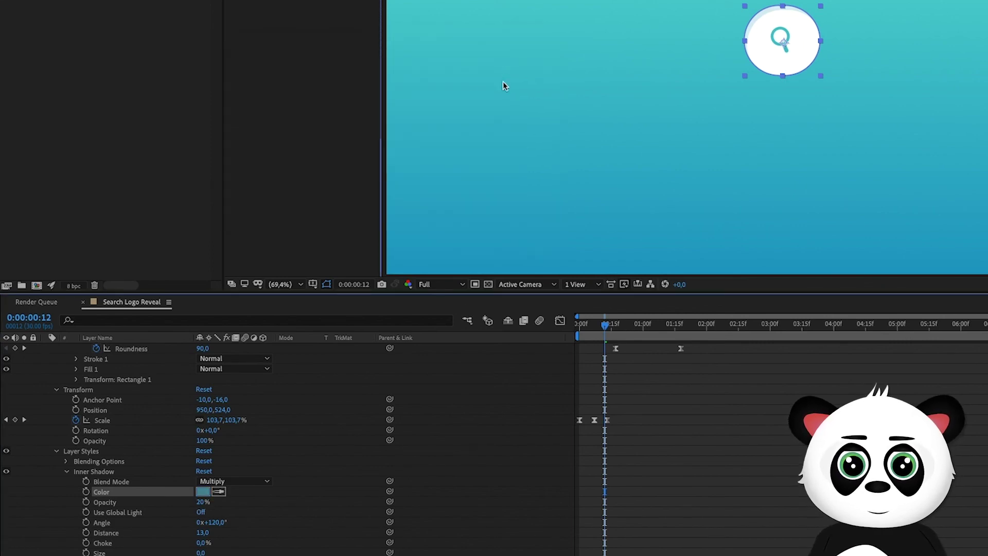